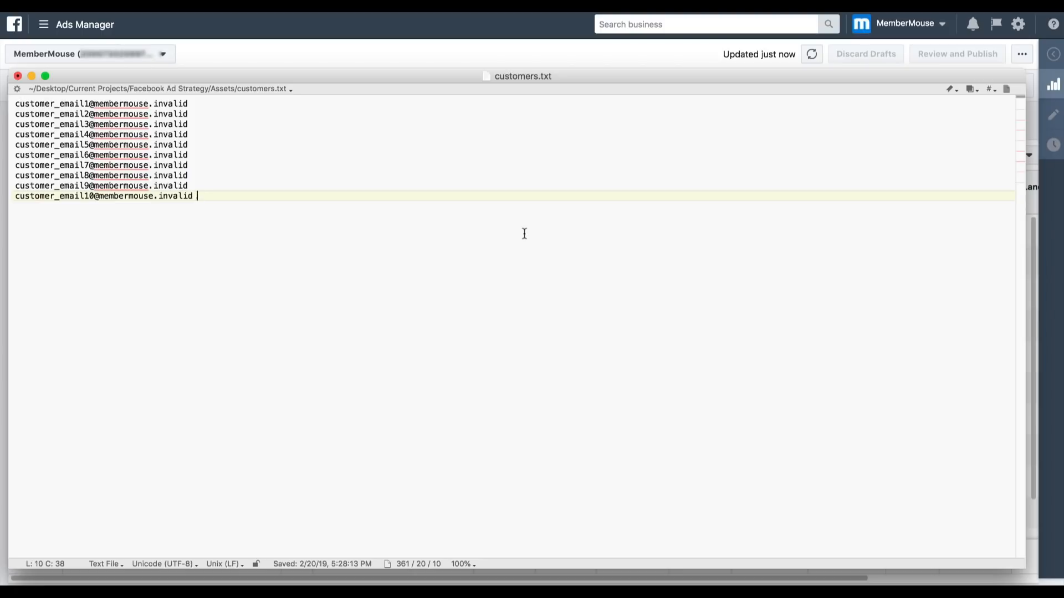
- Switch from the customer email list to Facebook Ads Manager at business.facebook.com and open the Audiences page
key(super+Tab)
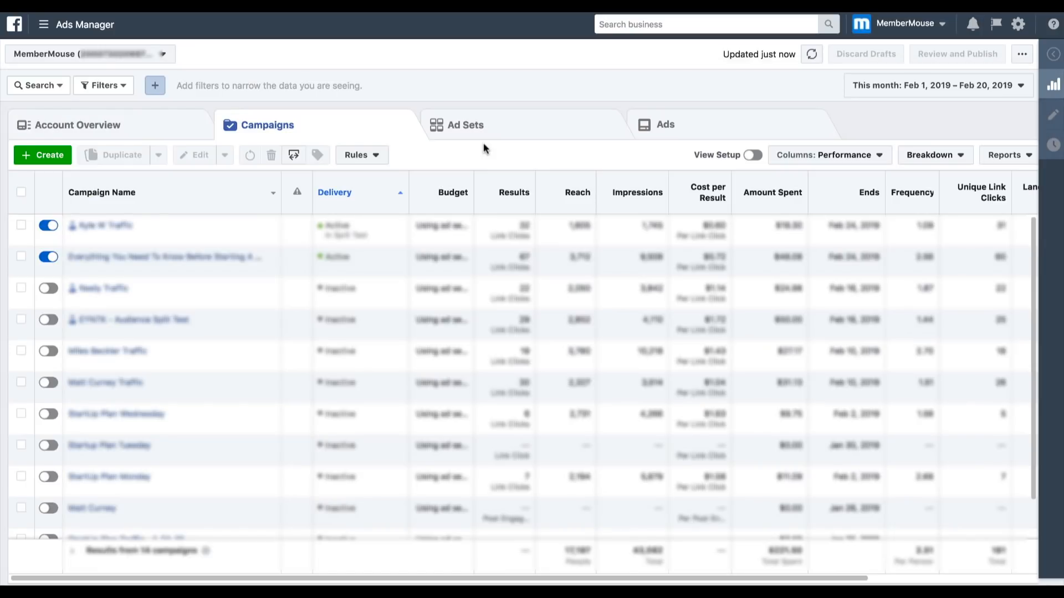
key(alt+space)
text(business.facebook.com)
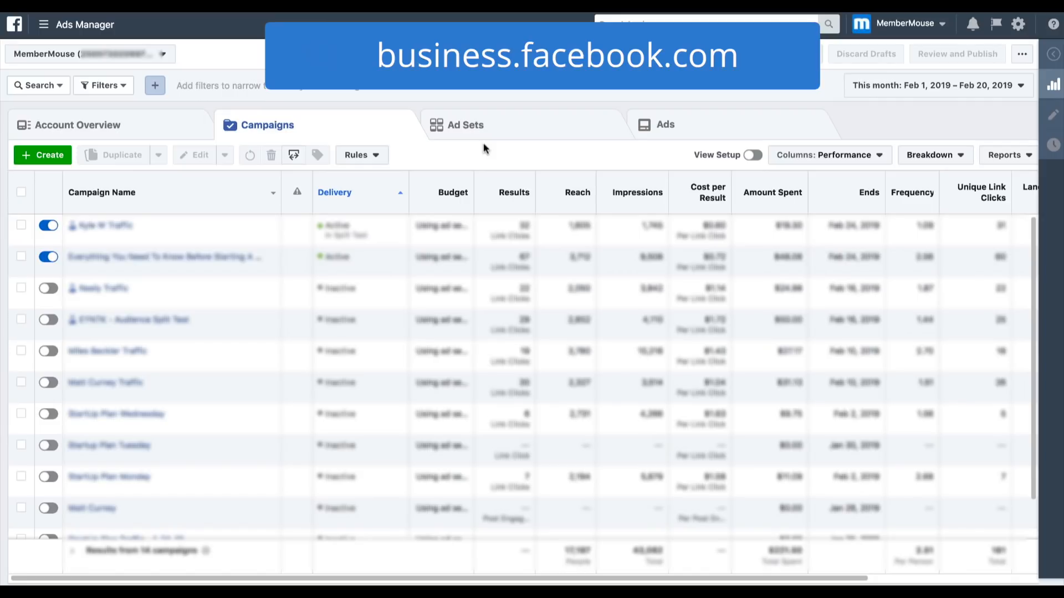
key(Return)
click(78, 24)
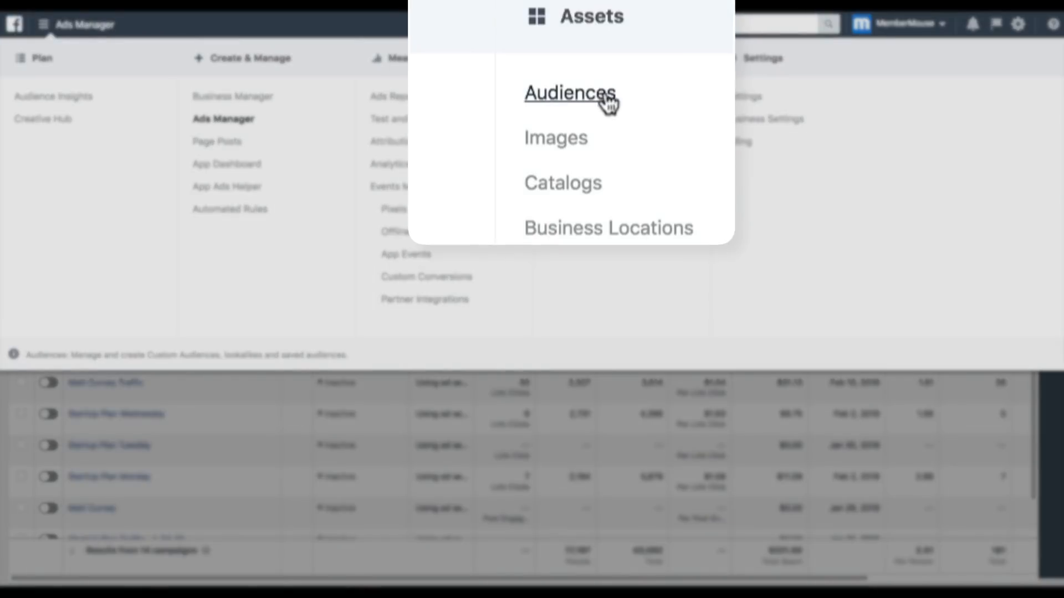
click(606, 103)
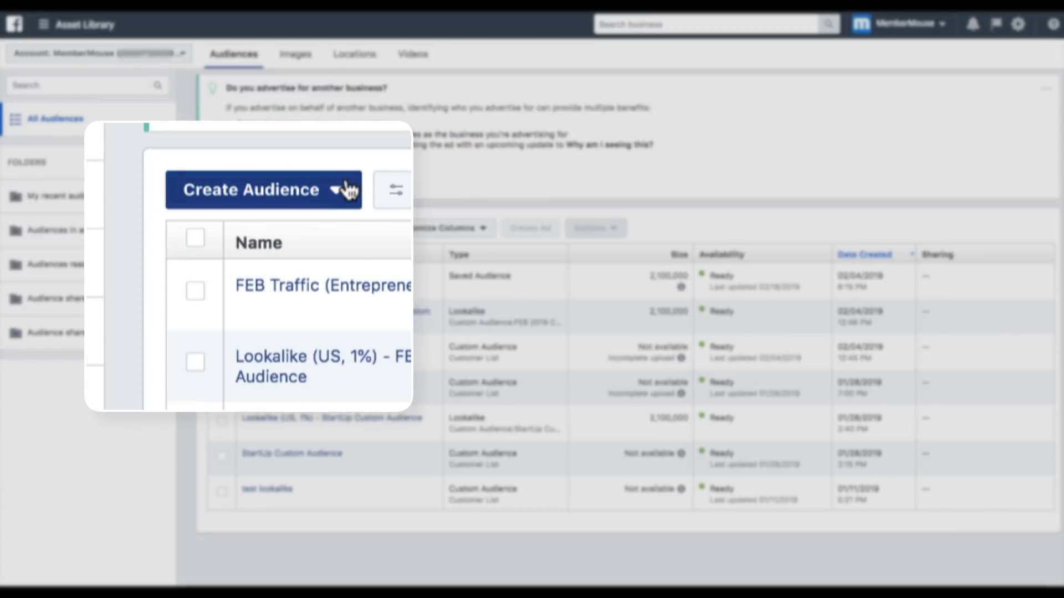
- Start creating a custom audience based on a customer file
click(347, 190)
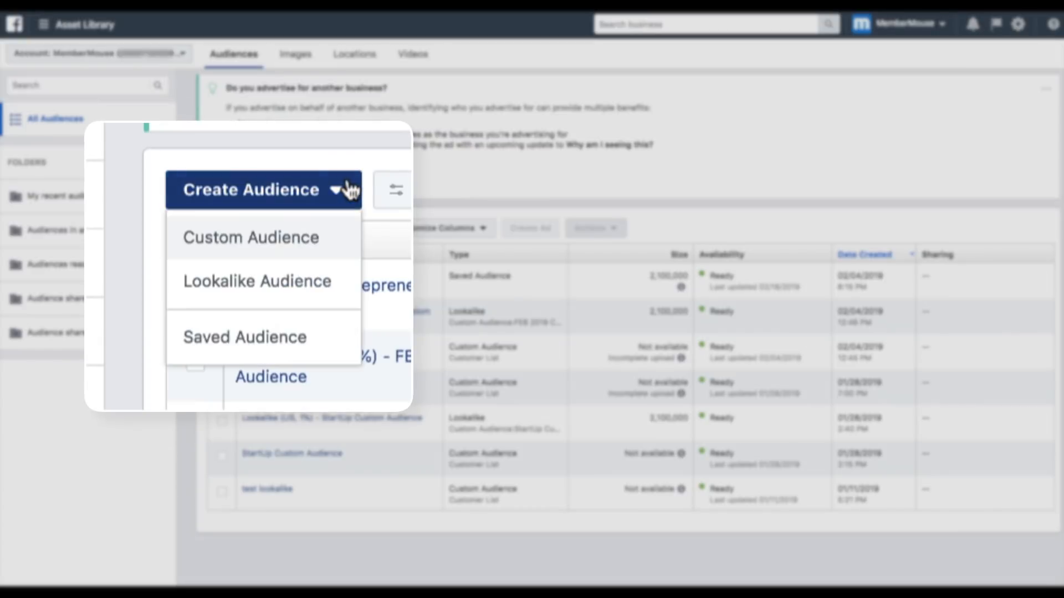
click(292, 249)
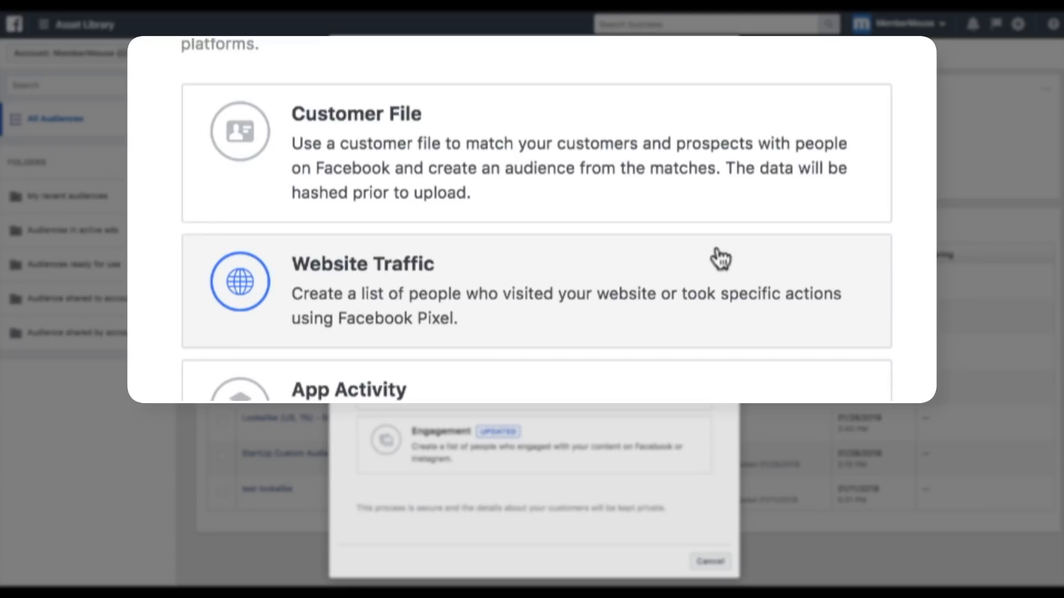
click(723, 212)
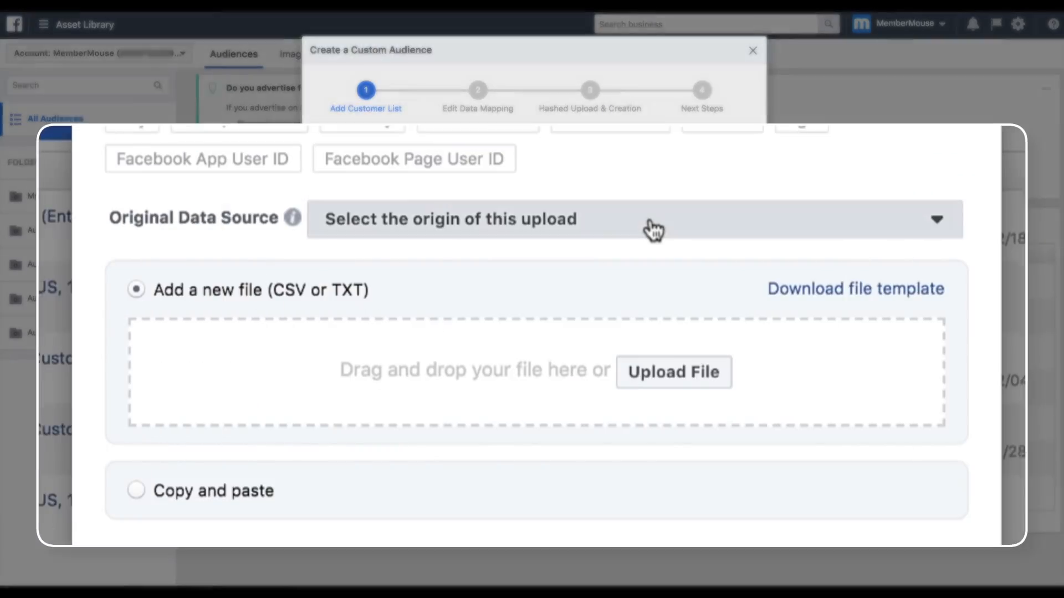
- Set the original data source to From customers and partners and upload customers.txt as the customer list
click(590, 279)
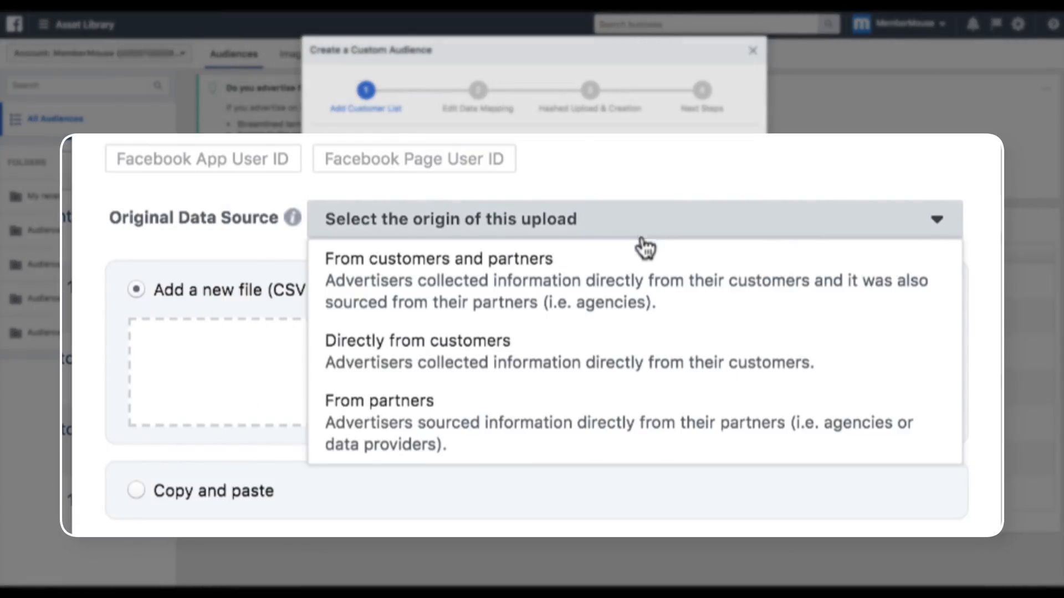
click(643, 272)
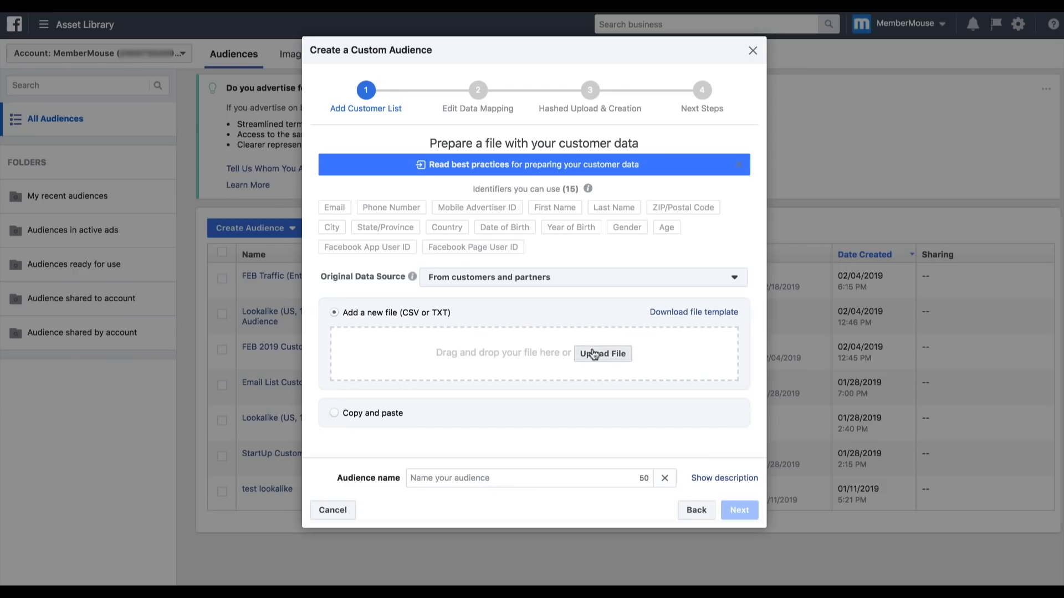
click(592, 354)
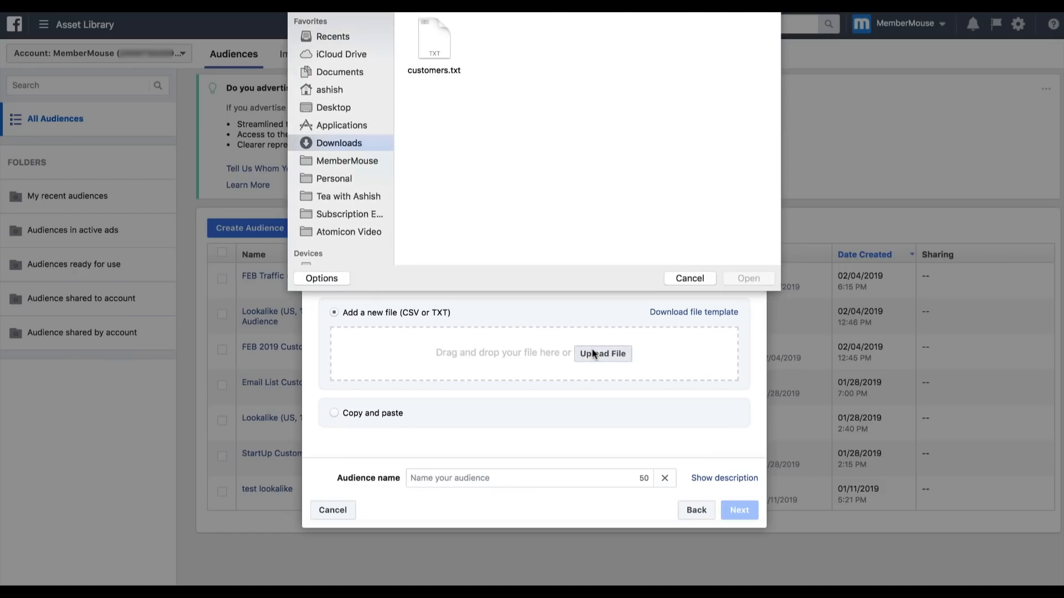
click(433, 75)
key(Return)
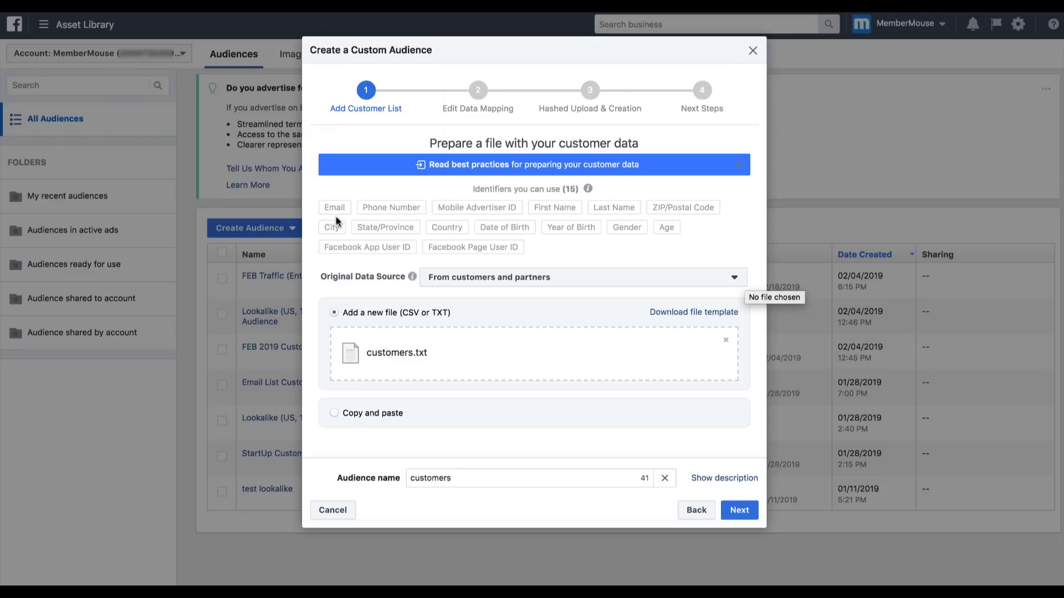
- Name the audience MM Facebook Ad Strategy Test, upload and create it, and finish the custom audience setup
mouse_move(343, 210)
double_click(444, 477)
text(MM Facebook Ad Strategy Test)
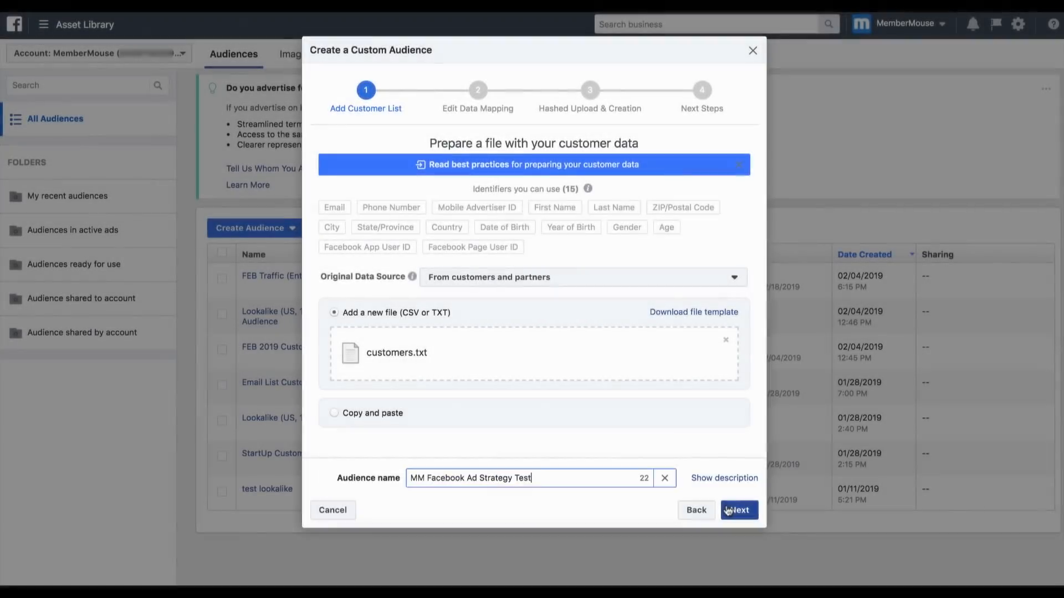
click(730, 506)
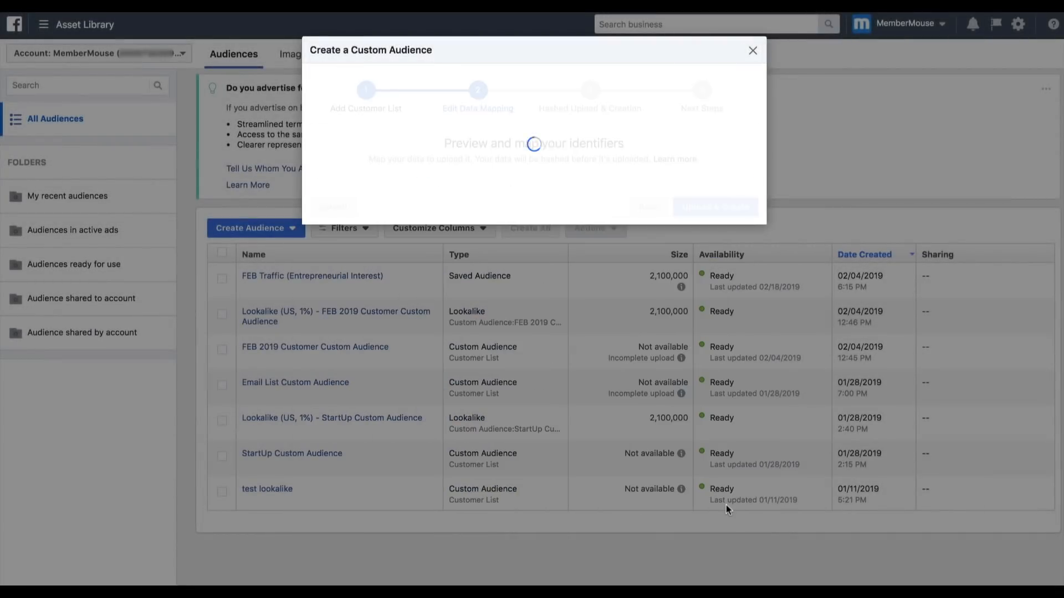
click(713, 313)
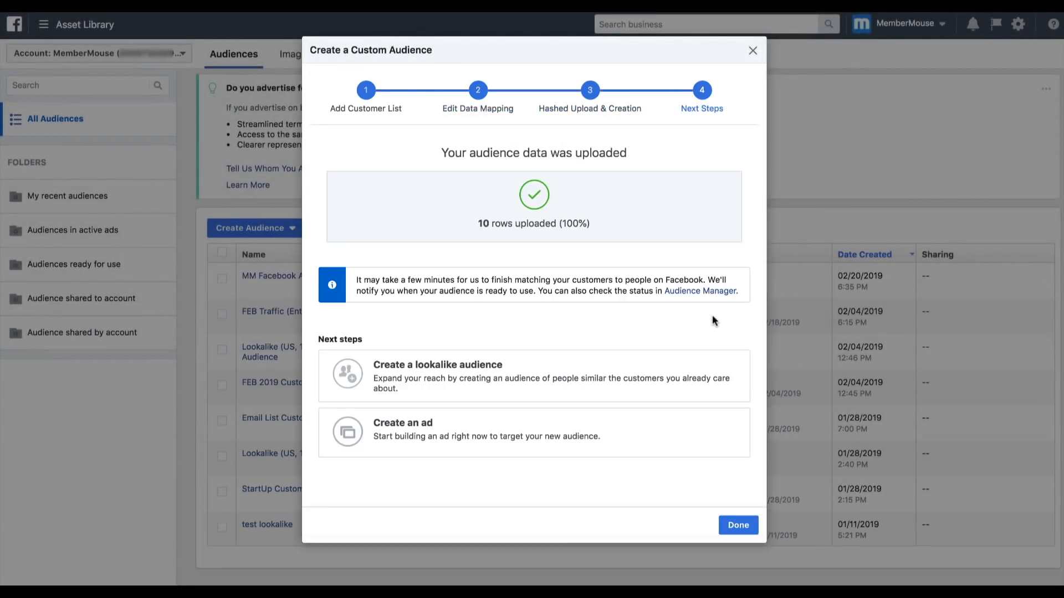
click(749, 524)
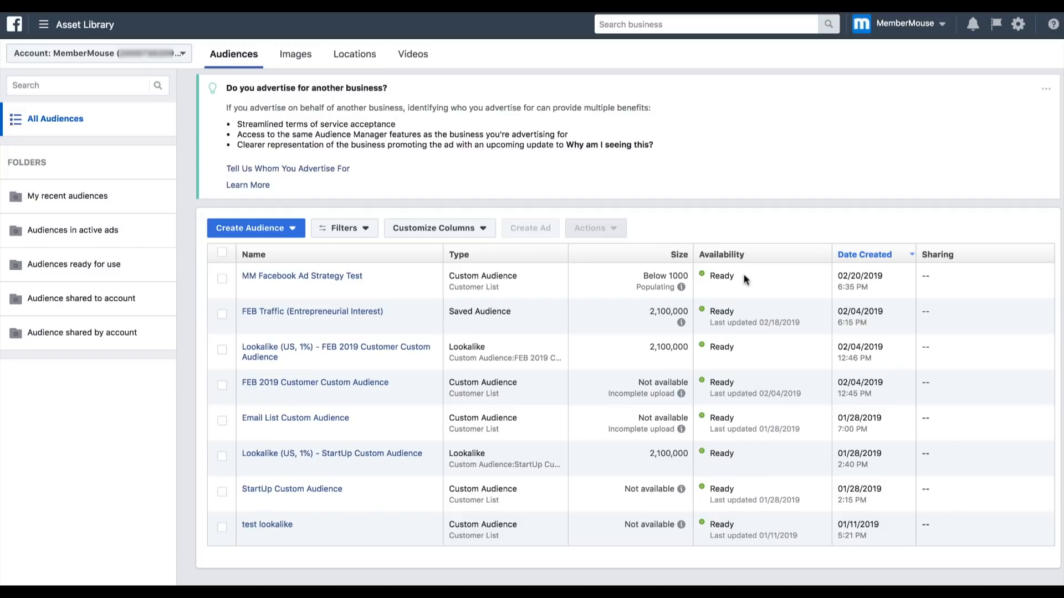
- Start creating a lookalike audience from the MM Facebook Ad Strategy Test custom audience
click(222, 279)
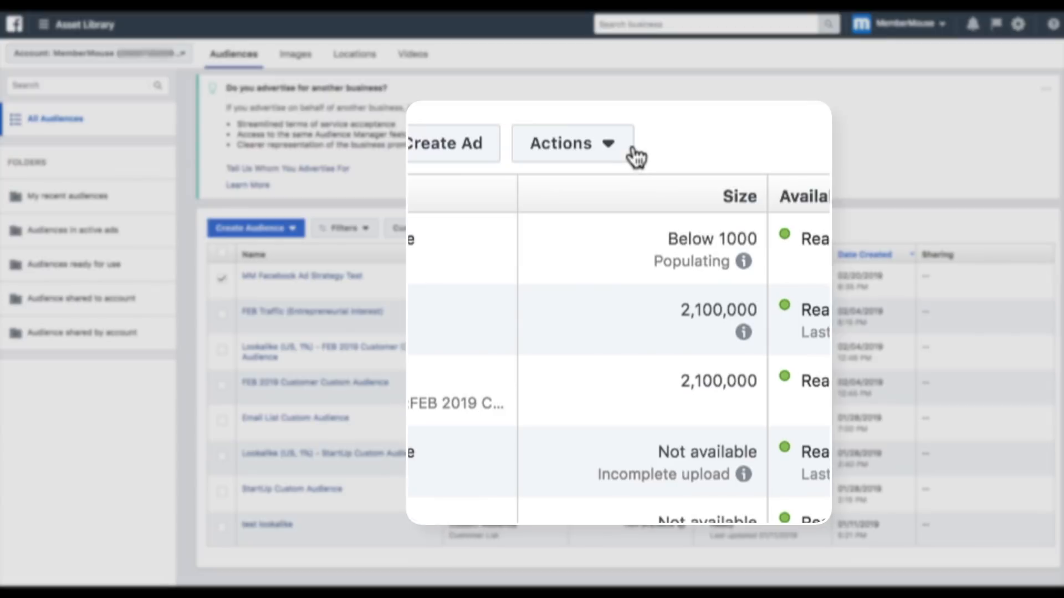
click(599, 230)
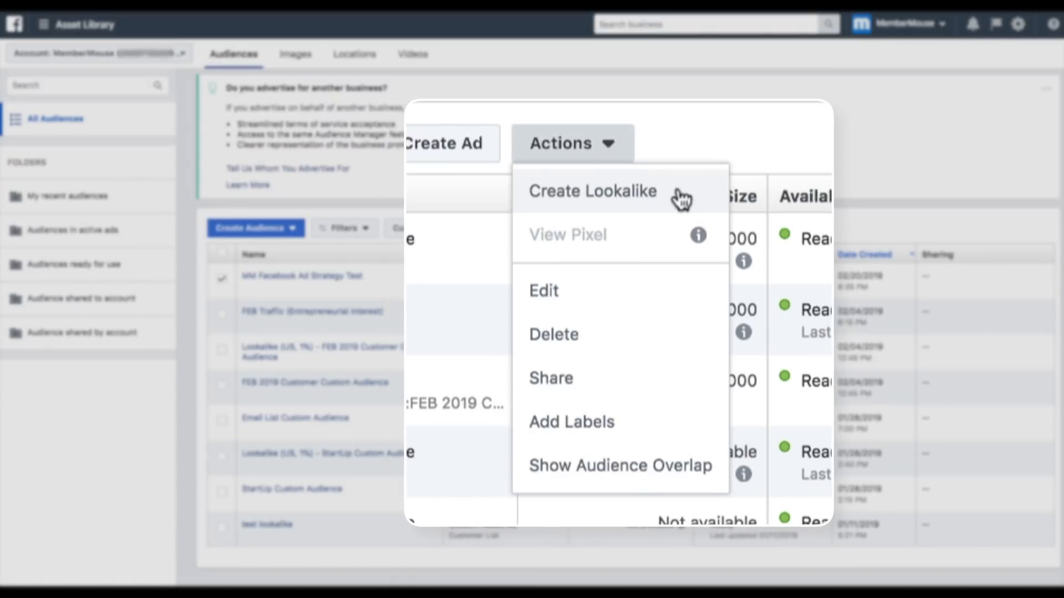
click(649, 256)
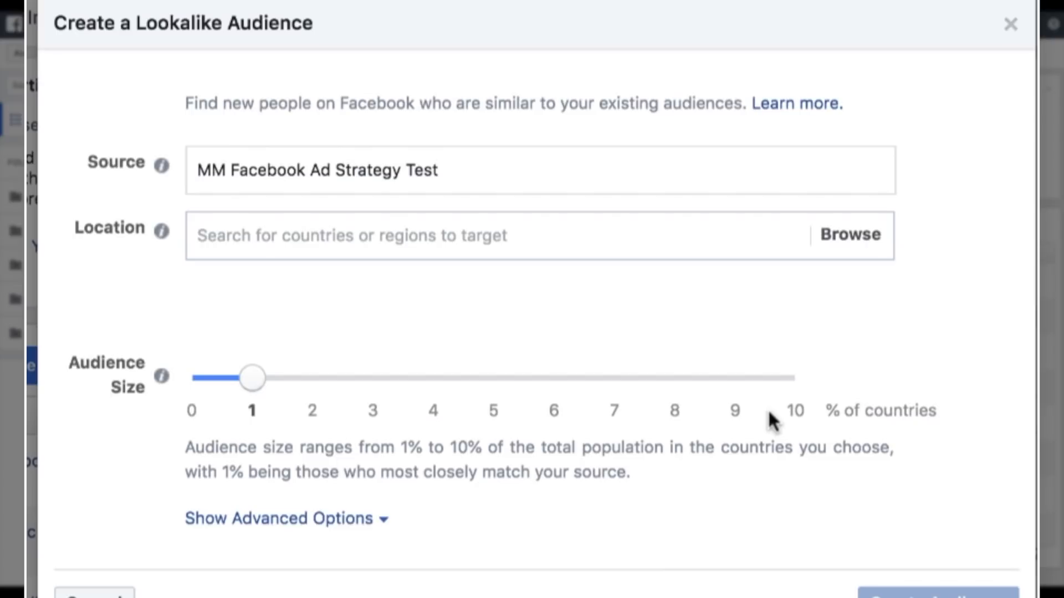
- Set the lookalike audience's target location to United States
click(489, 237)
text(United States)
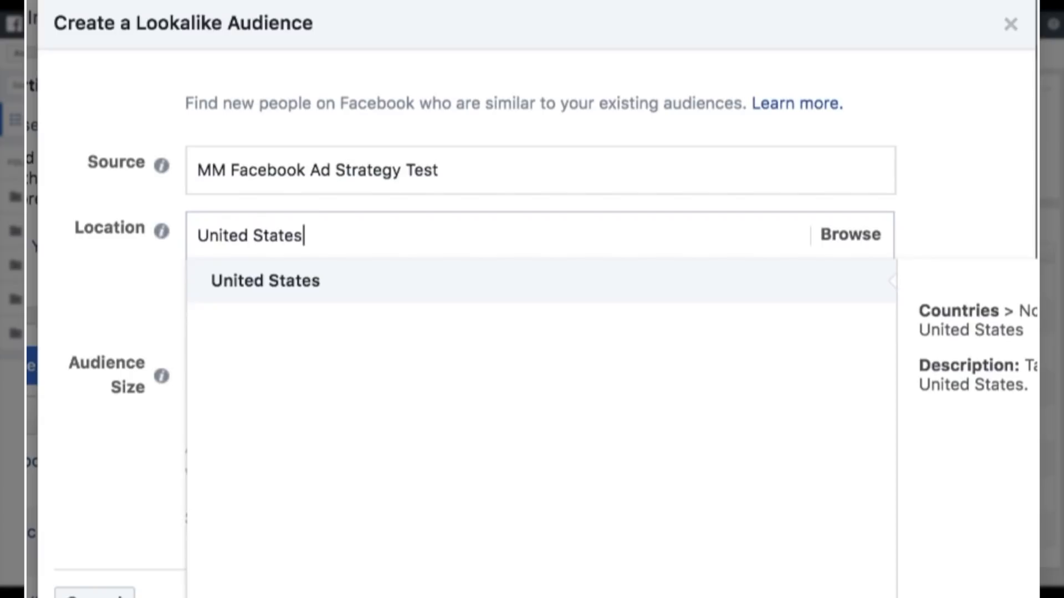
click(482, 268)
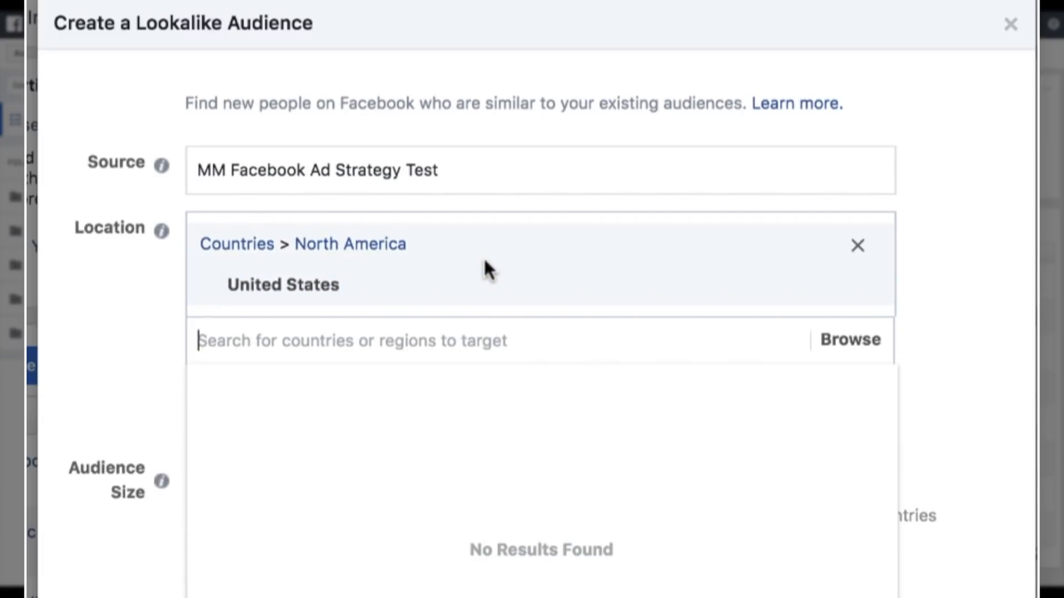
click(130, 311)
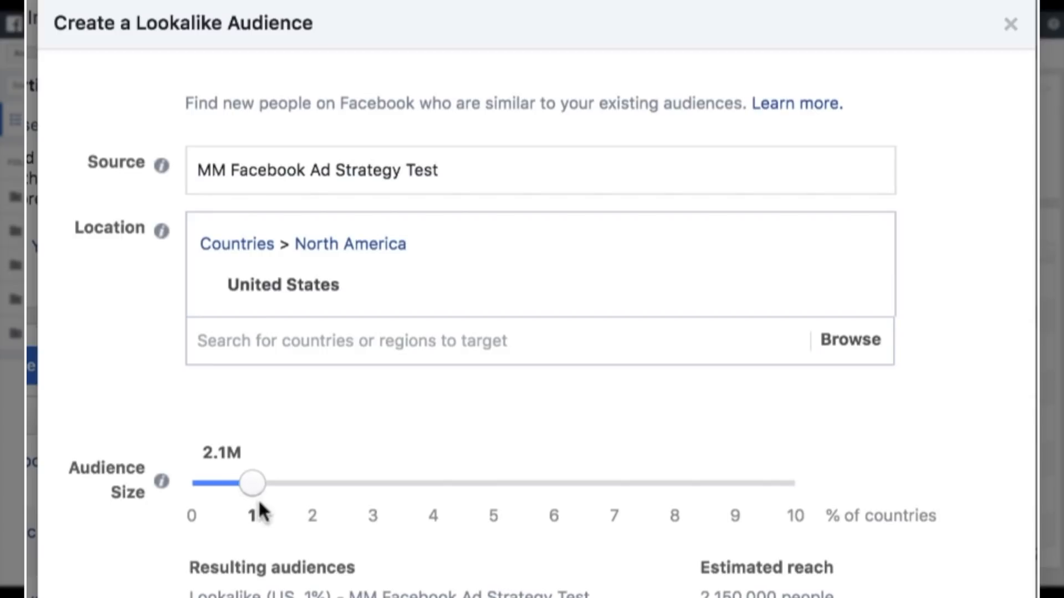
- Use an audience size of 1% and create the lookalike audience
mouse_move(268, 484)
mouse_down()
mouse_move(374, 494)
mouse_move(273, 493)
mouse_up()
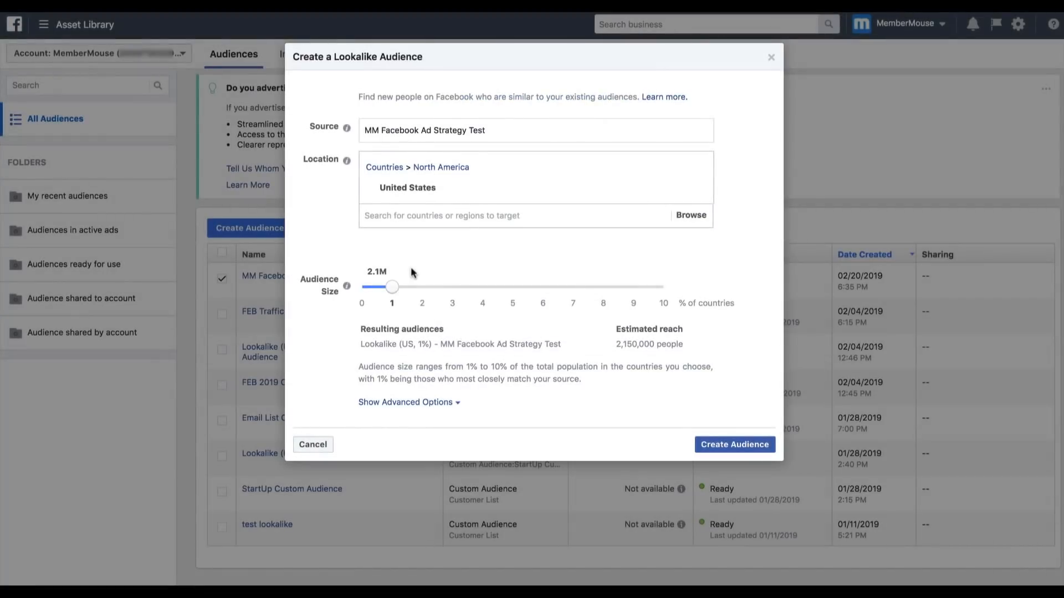
click(721, 450)
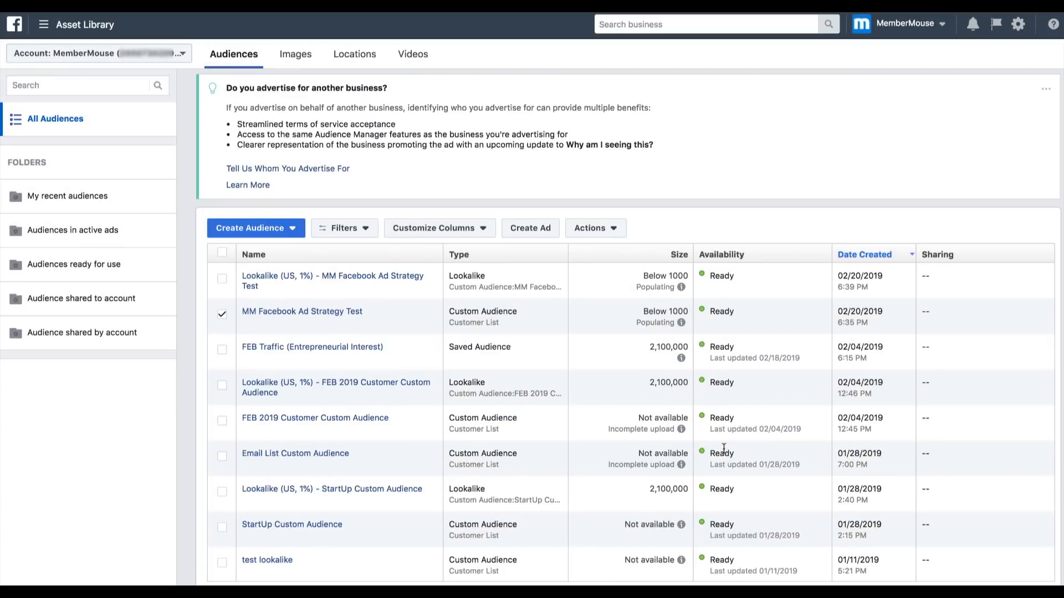
mouse_move(269, 280)
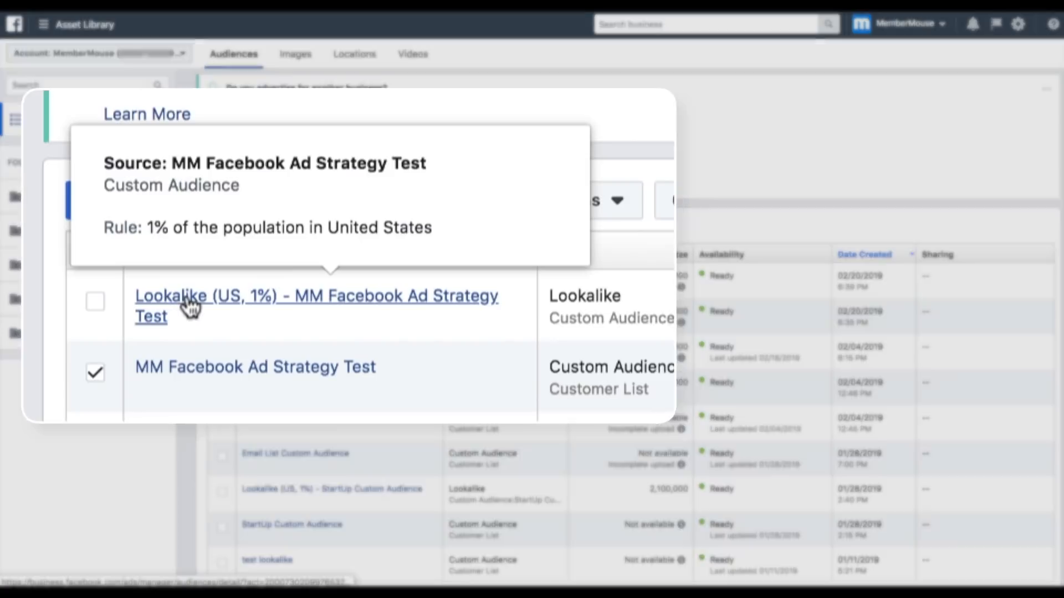
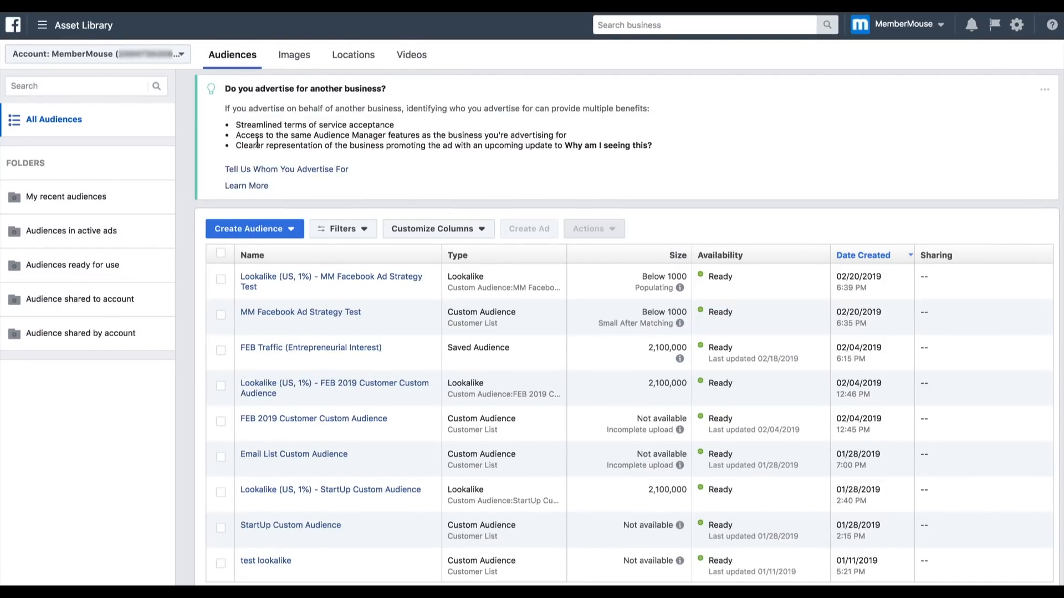
- Go to Custom Conversions in Events Manager and start creating a new custom conversion
click(57, 28)
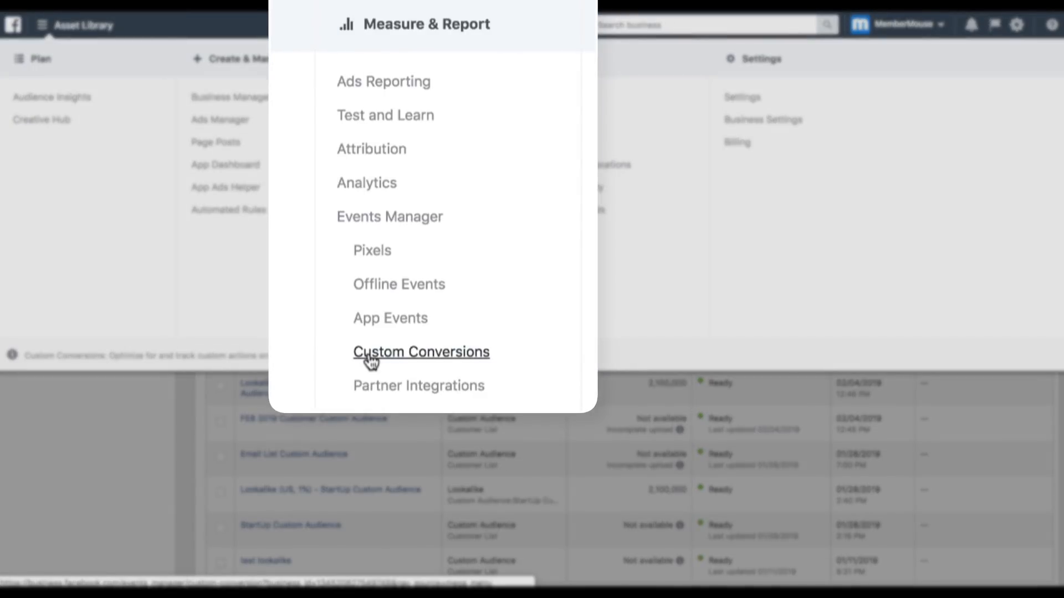
click(391, 280)
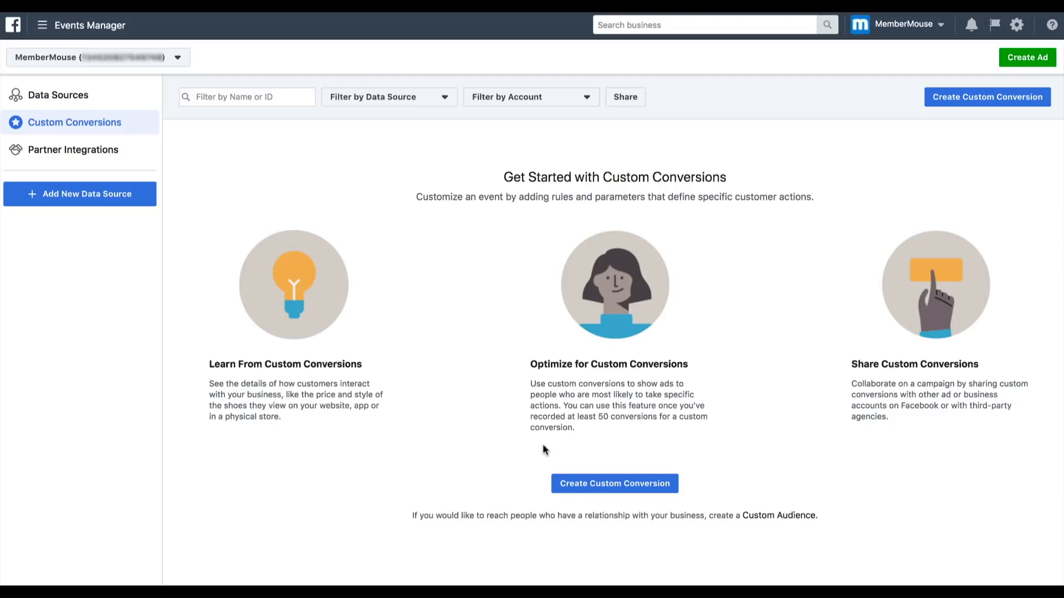
click(577, 484)
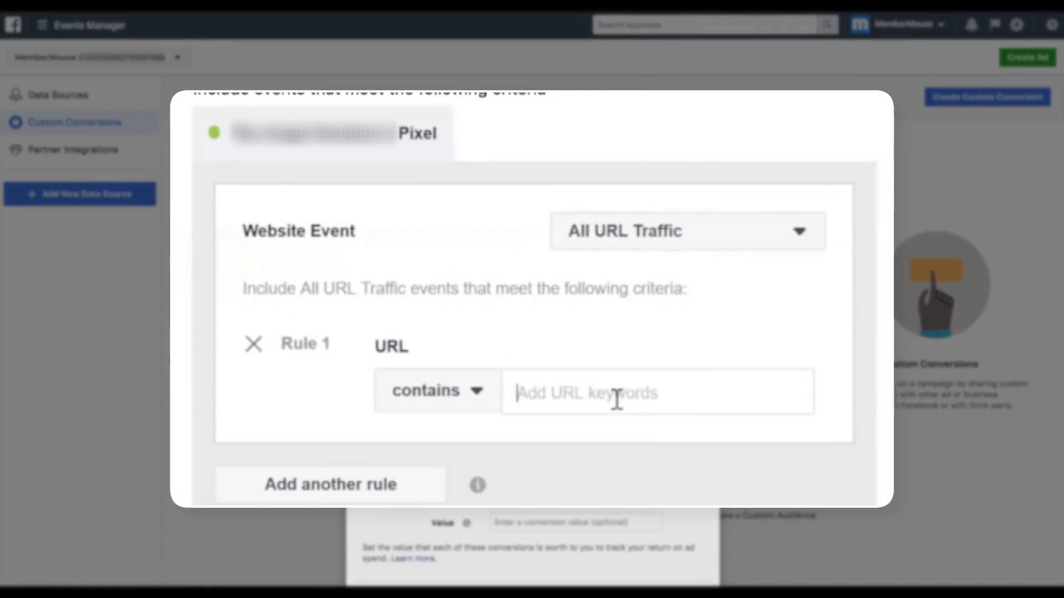
- Set the custom conversion's rule to include all URL traffic where the URL contains membermouse.com/thank-you
text(memb)
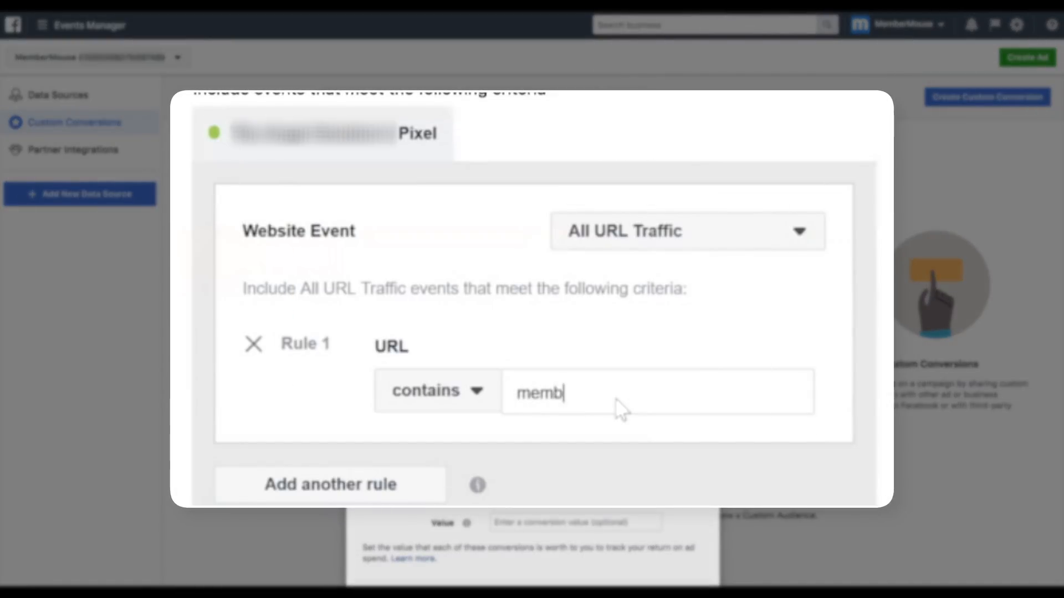
text(ermouse.com/th)
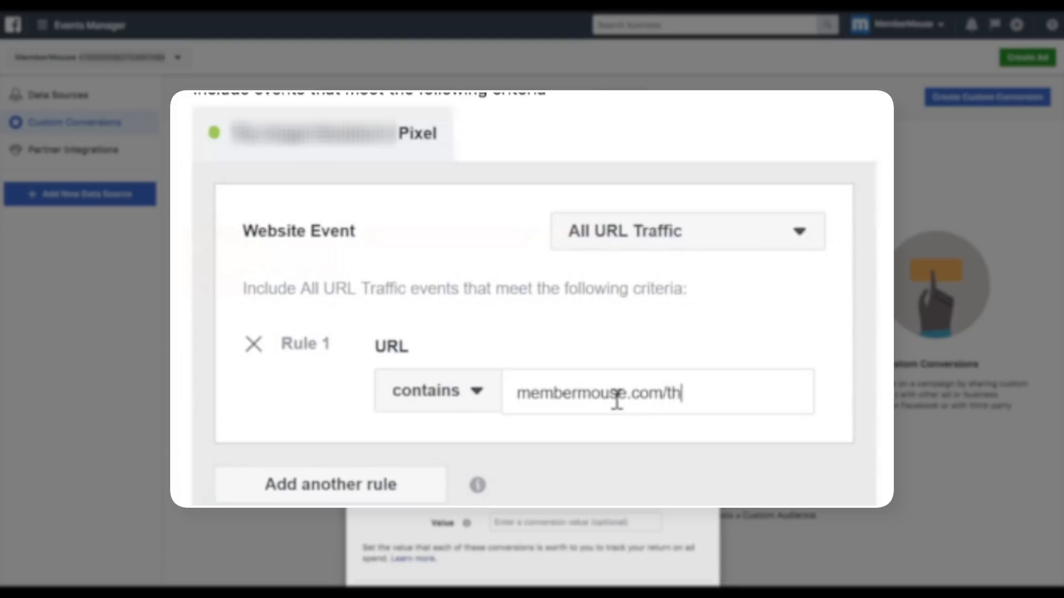
text(ank-you)
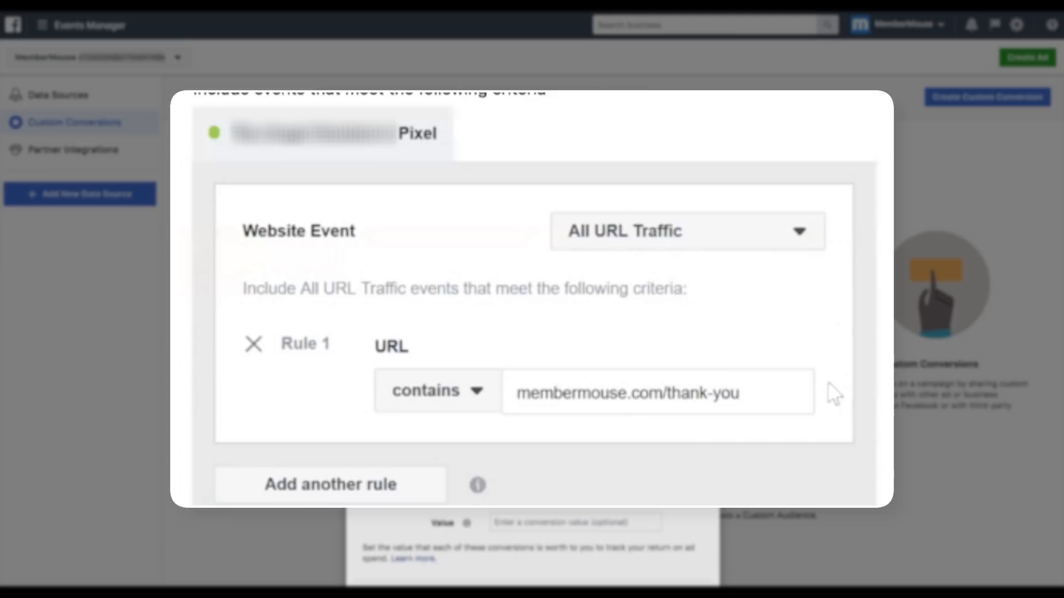
key(Return)
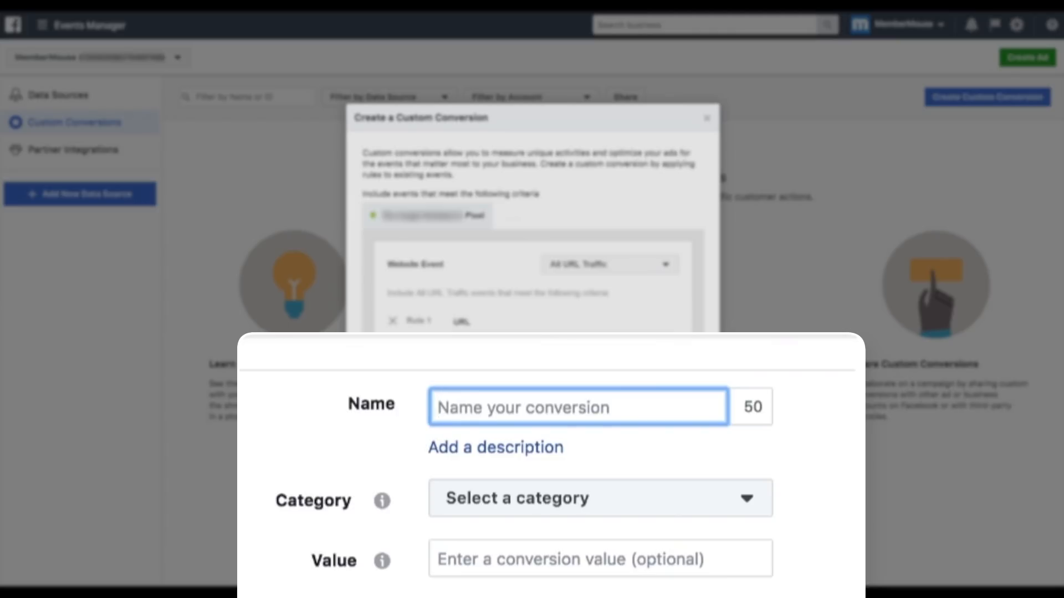
- Name the custom conversion MM Checkout Complete
text(MM Checkout Comple)
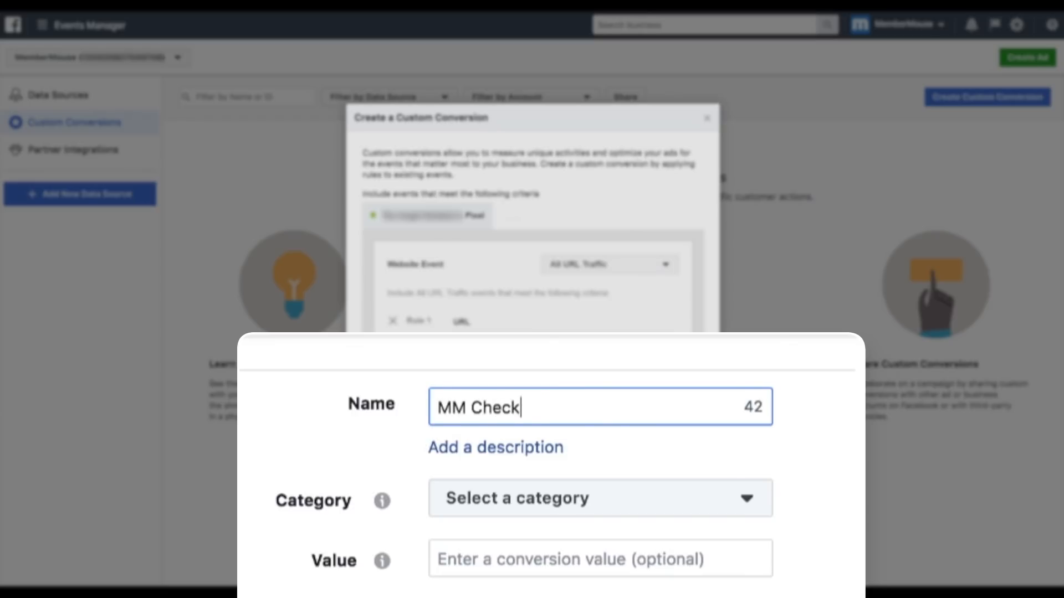
text(te)
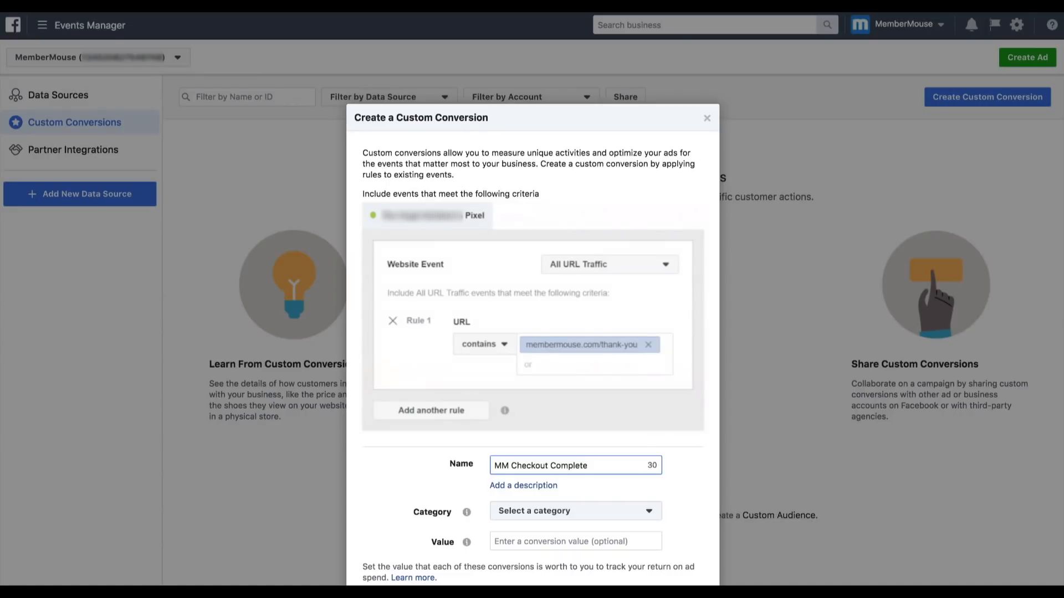
- Set the custom conversion's category to Purchase
click(638, 510)
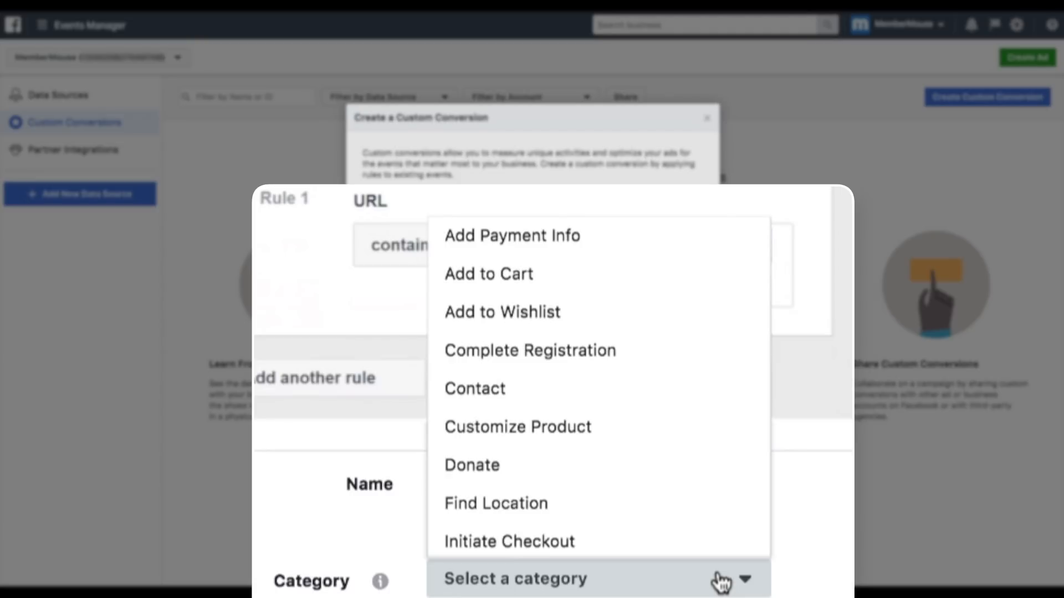
scroll(693, 451, down, 3)
click(689, 451)
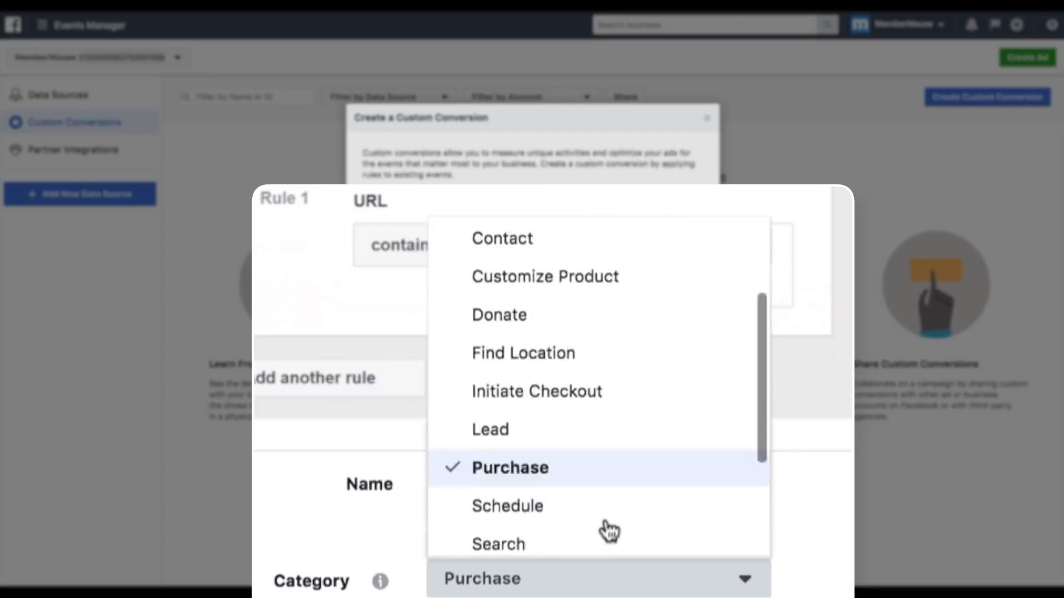
scroll(618, 443, up, 3)
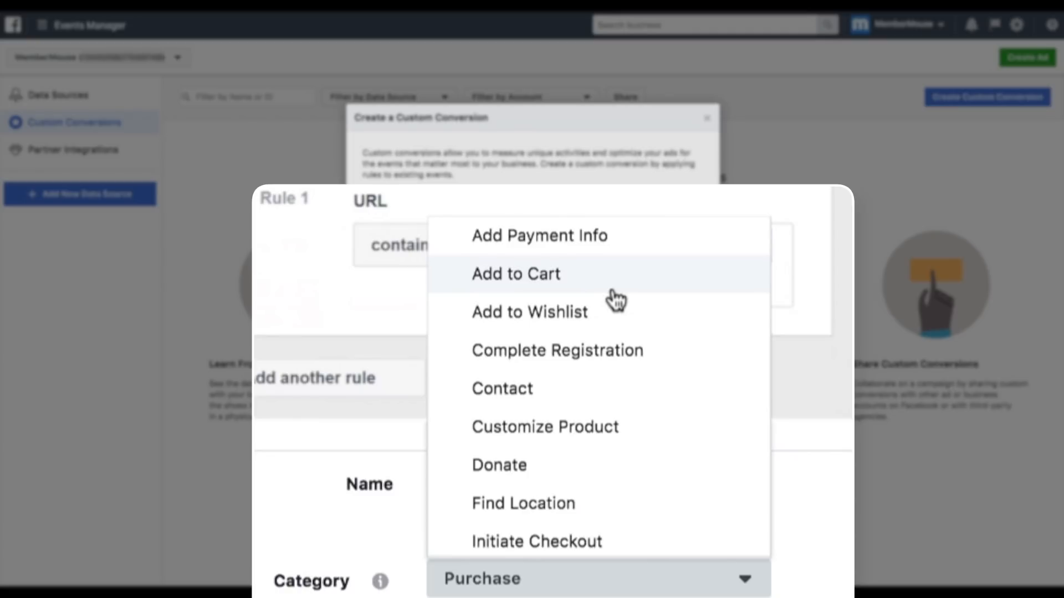
scroll(613, 302, down, 3)
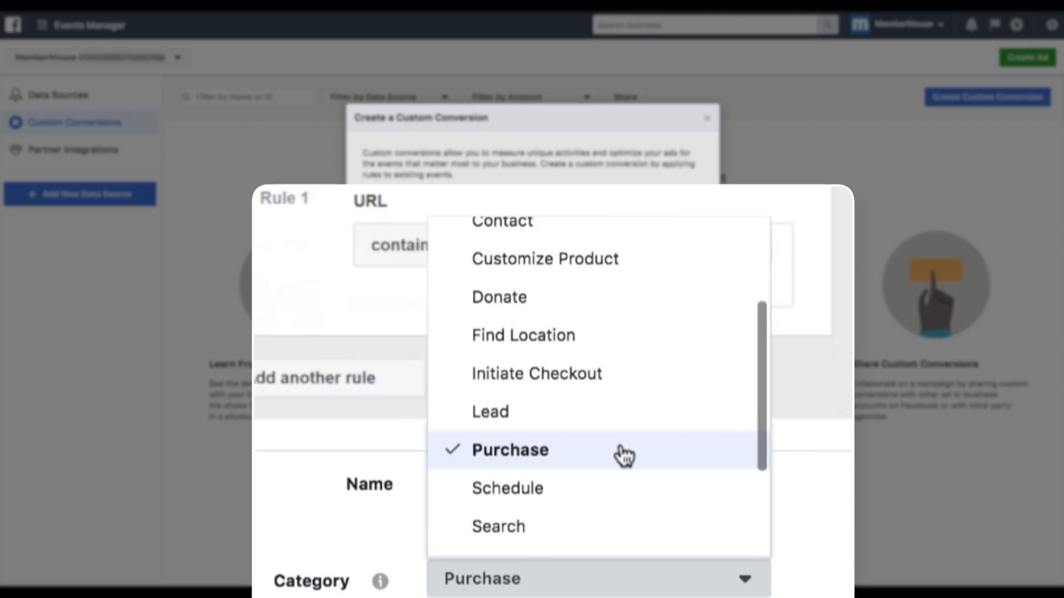
click(610, 580)
- Give the conversion a value of 10.00, create it and finish the custom conversion setup
click(562, 538)
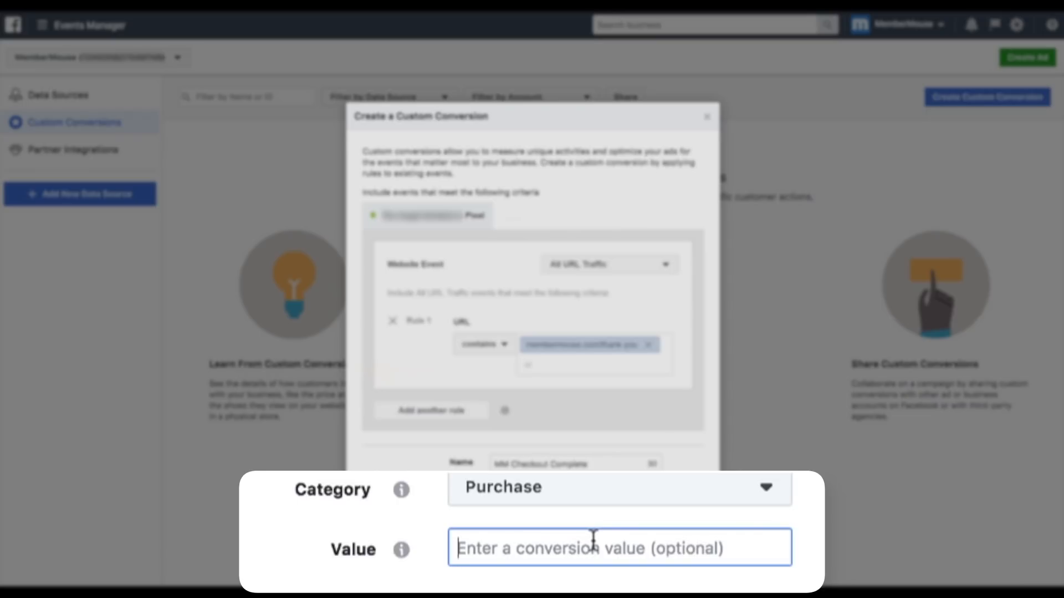
text(10.00)
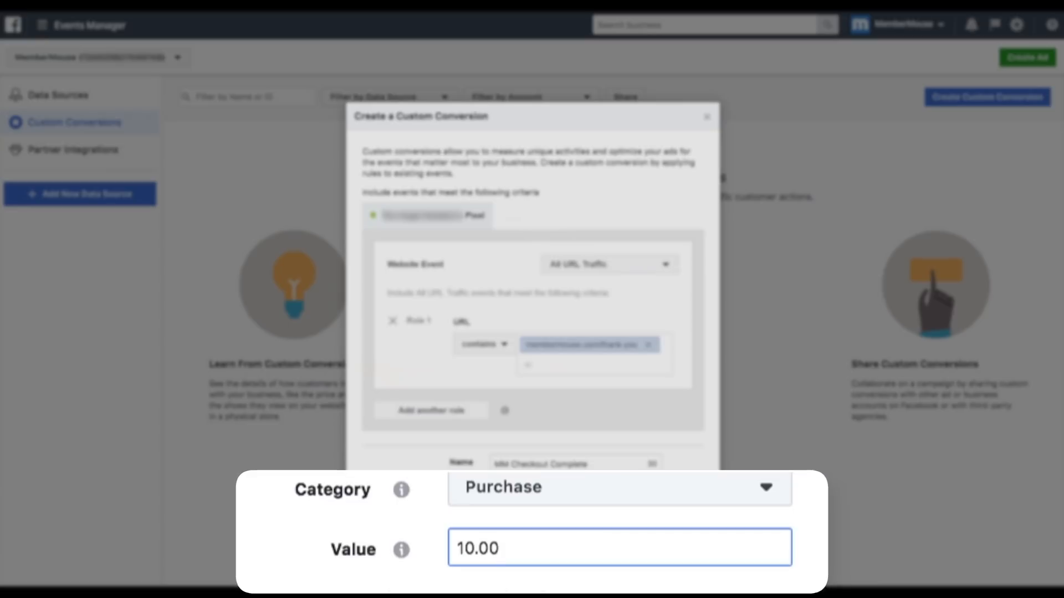
key(Tab)
click(702, 550)
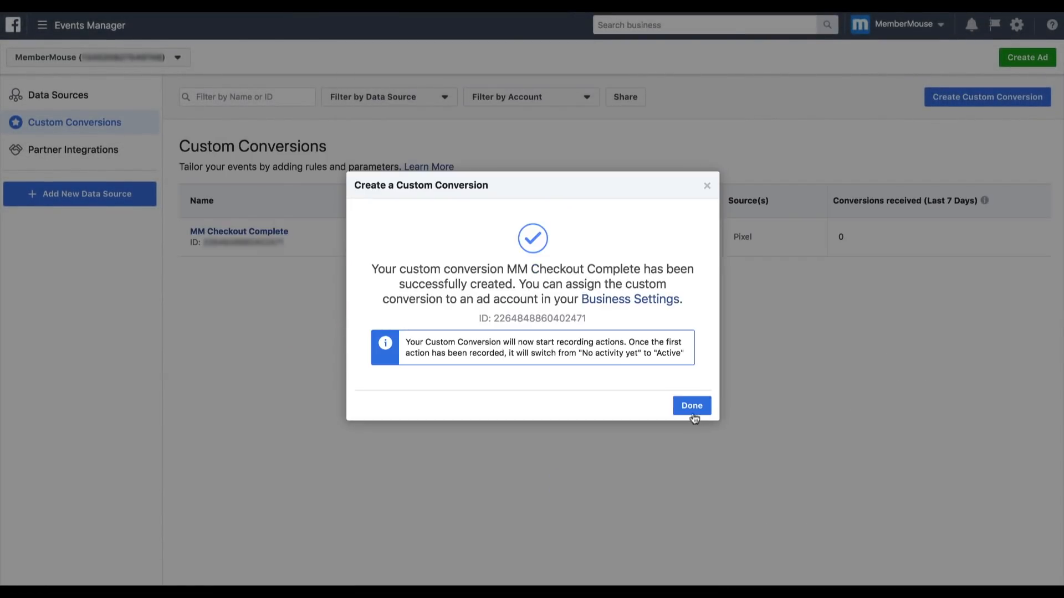
click(692, 406)
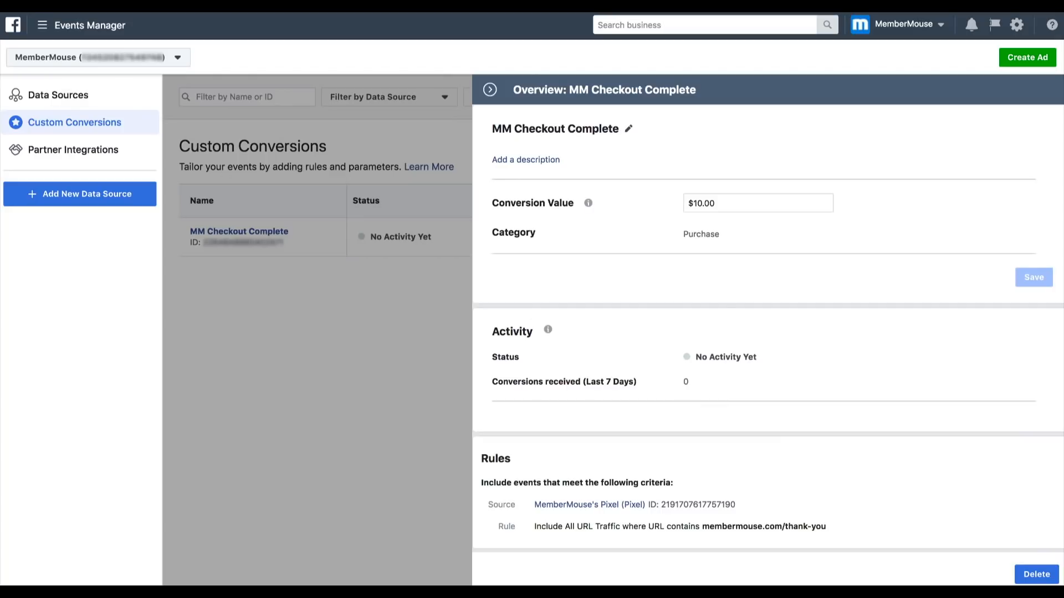
- Switch to Ads Manager and start creating a new campaign
click(37, 24)
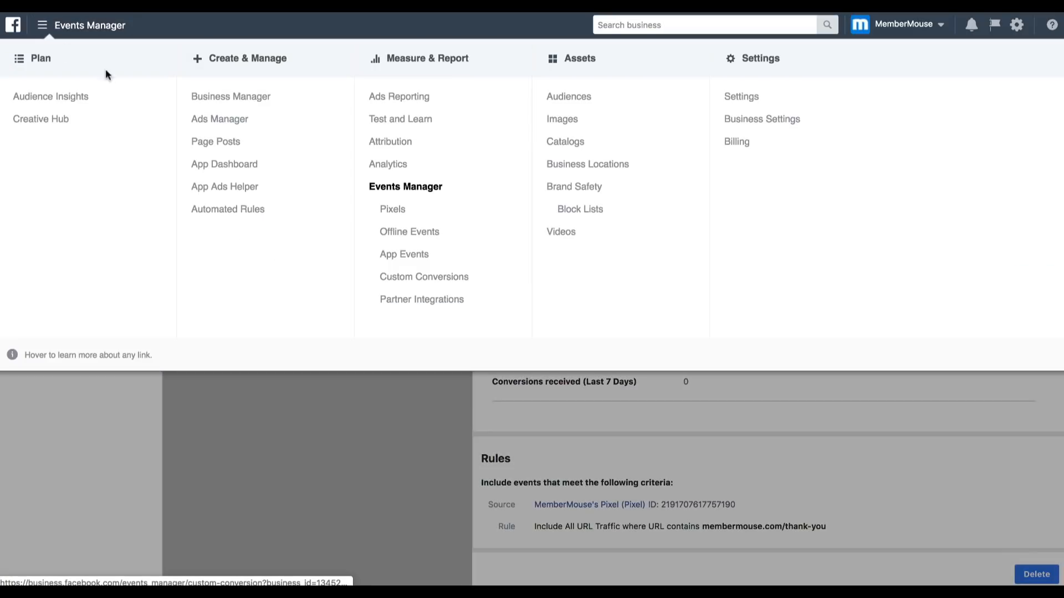
click(201, 122)
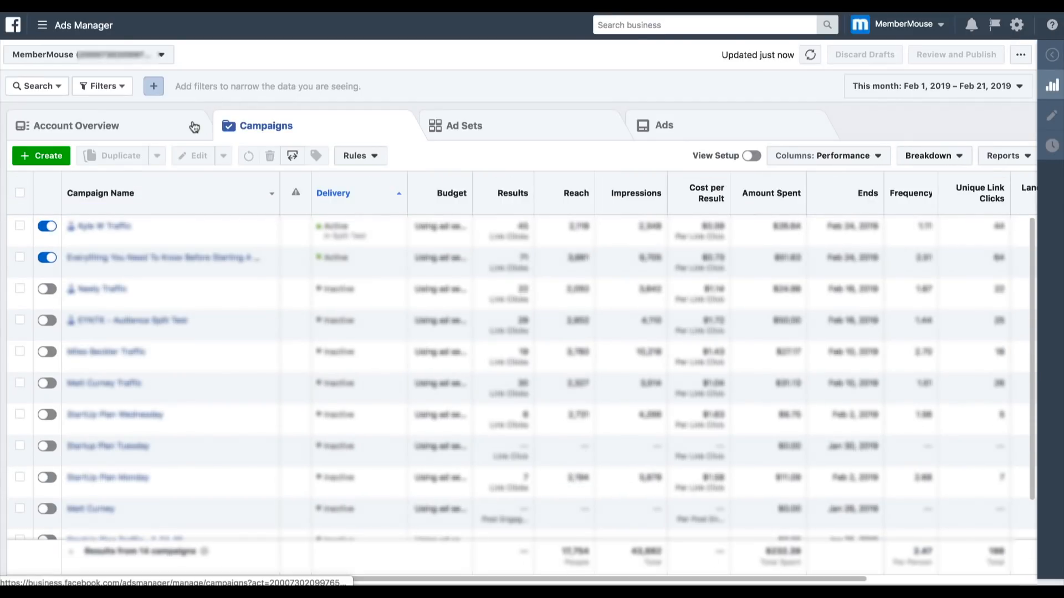
click(55, 160)
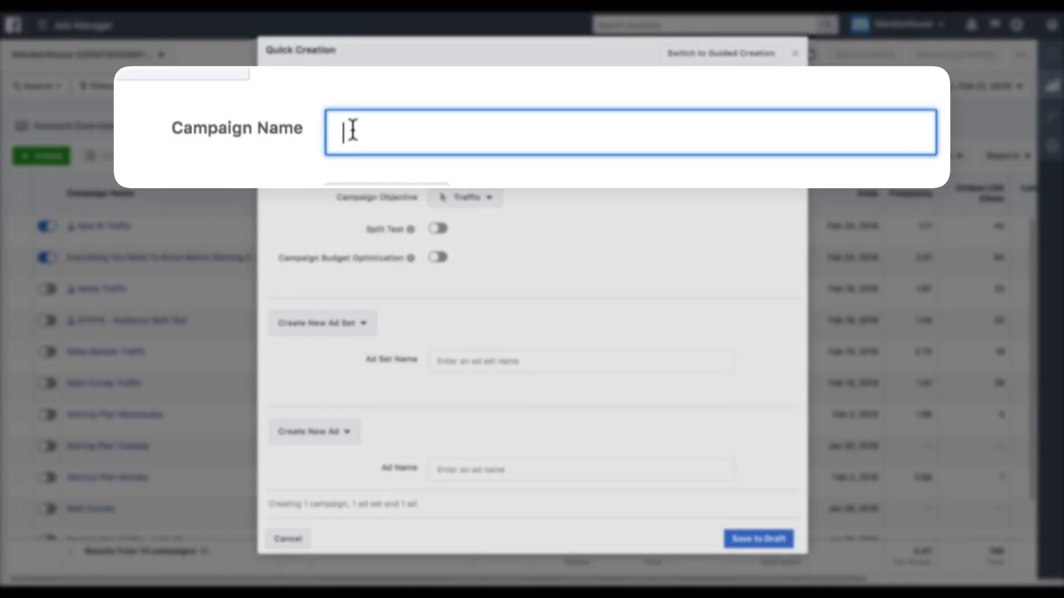
- Name the new campaign MM - Test Ad 1
text(MM - Test Ad 1)
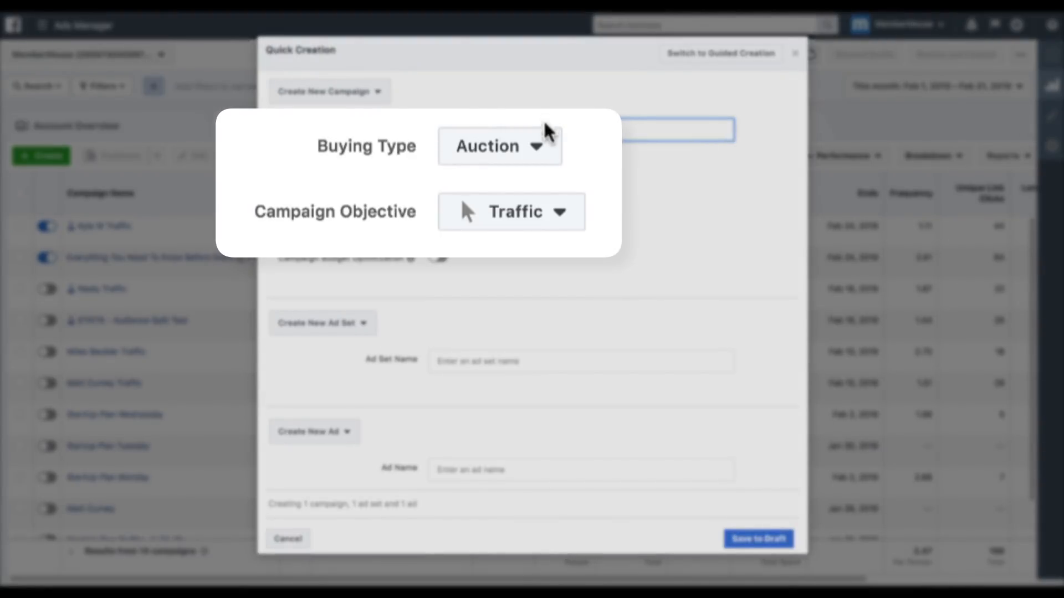
- Keep the Auction buying type and set the campaign objective to Conversions
click(536, 149)
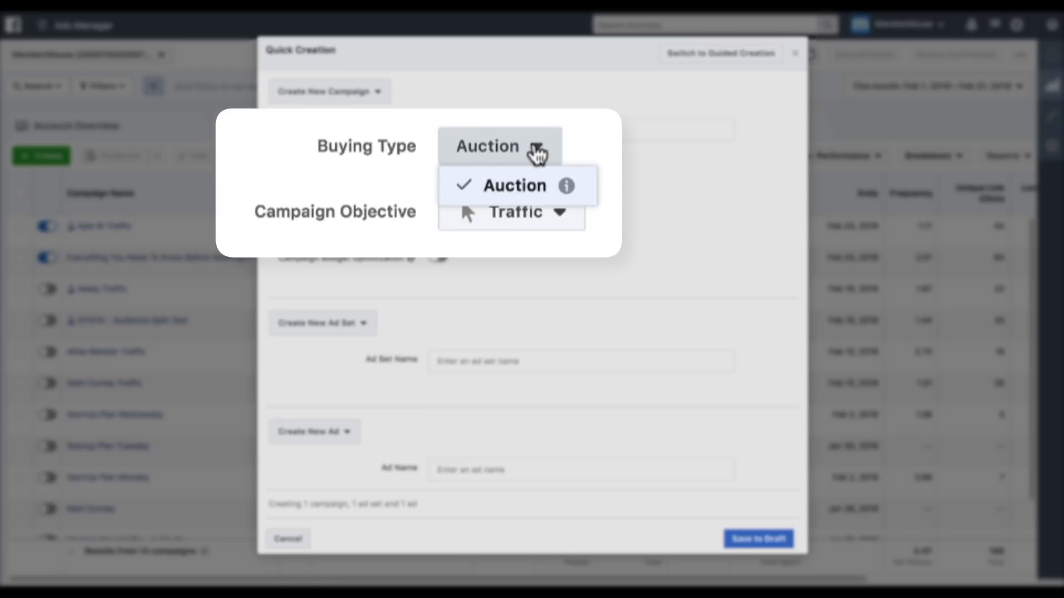
click(535, 150)
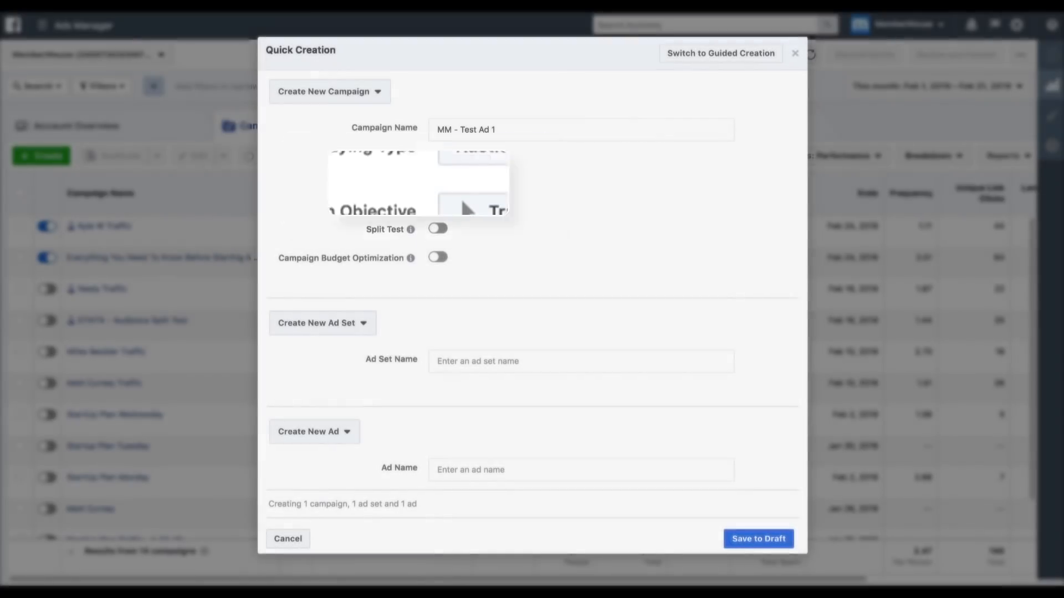
click(489, 201)
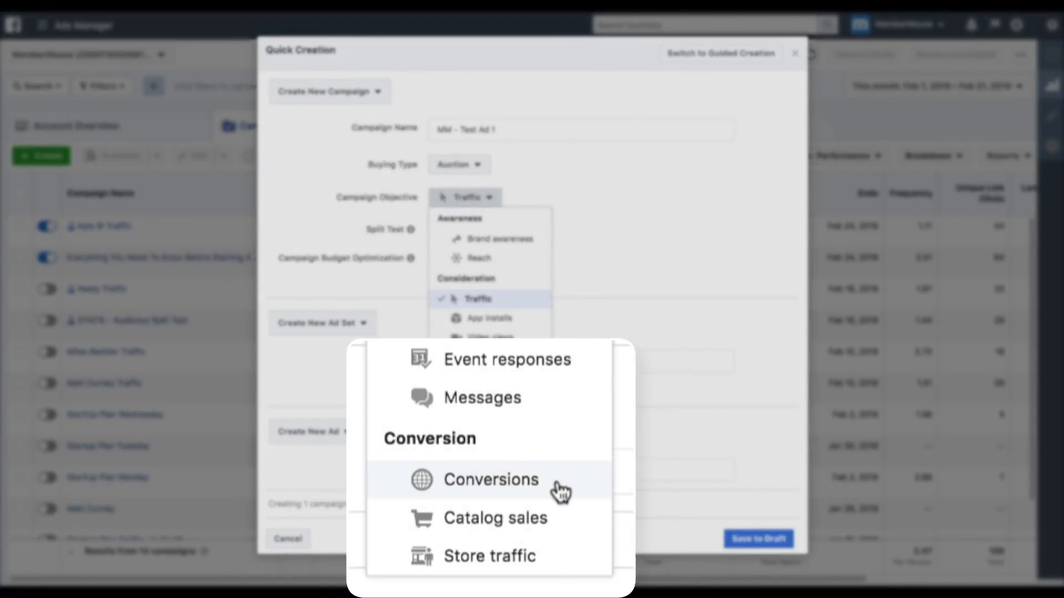
click(524, 475)
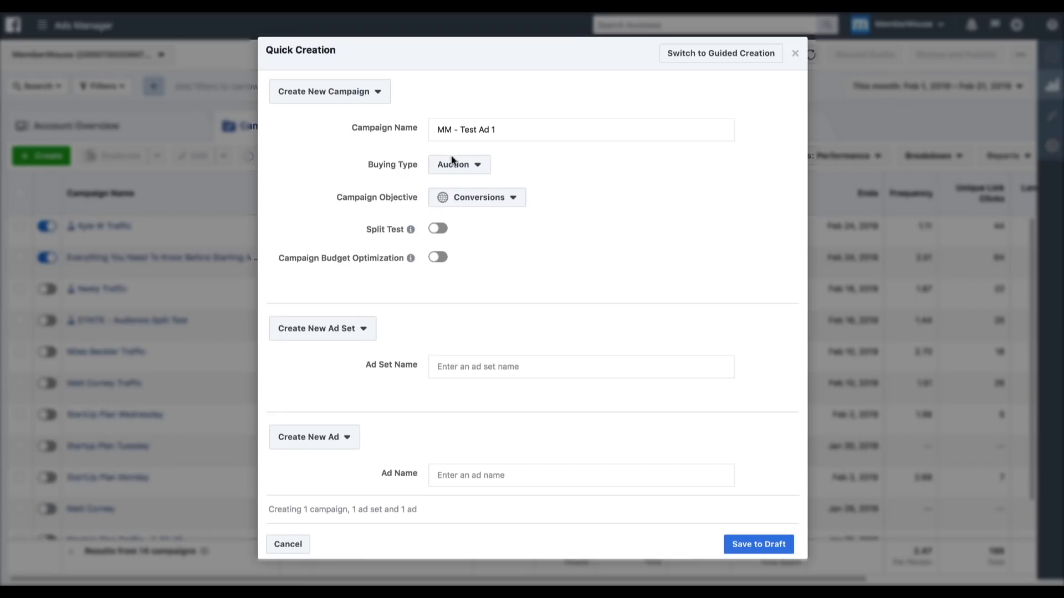
- Reuse the campaign name MM - Test Ad 1 for the ad set and the ad, and save the campaign to draft
click(447, 129)
key(ctrl+a)
key(ctrl+c)
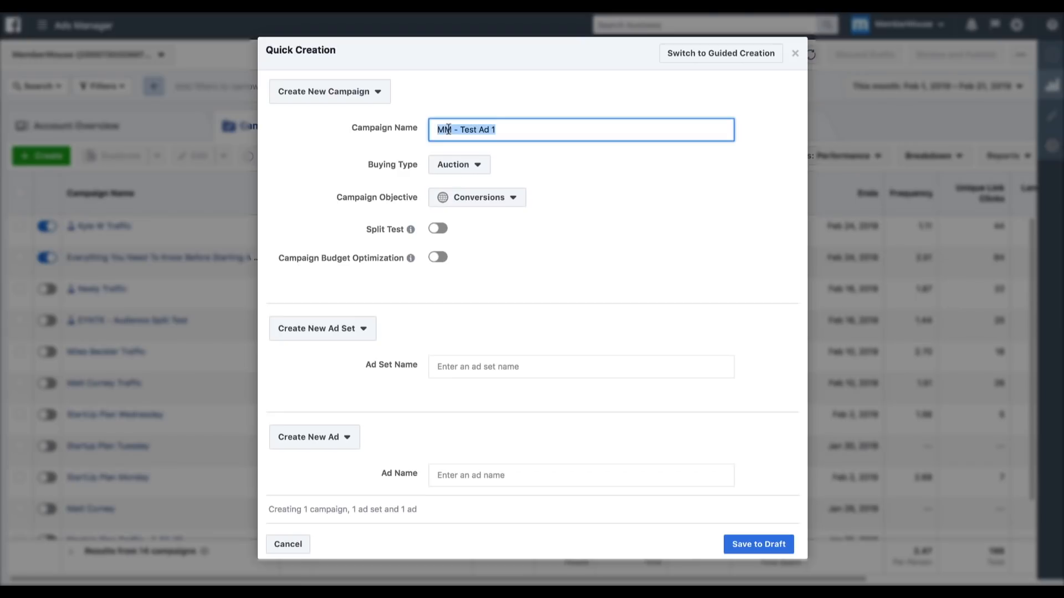
click(446, 366)
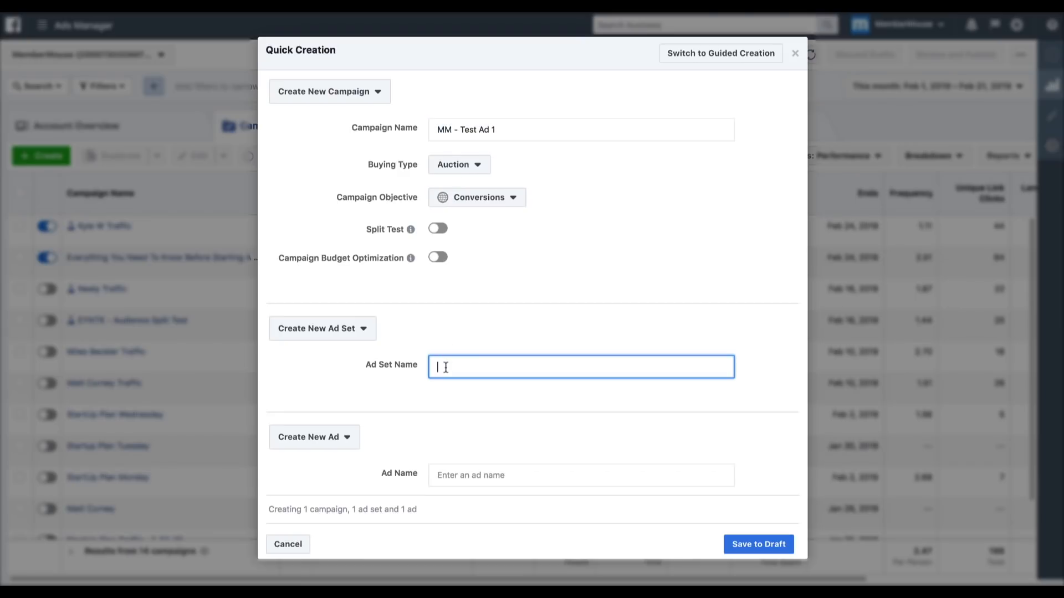
key(ctrl+v)
click(442, 473)
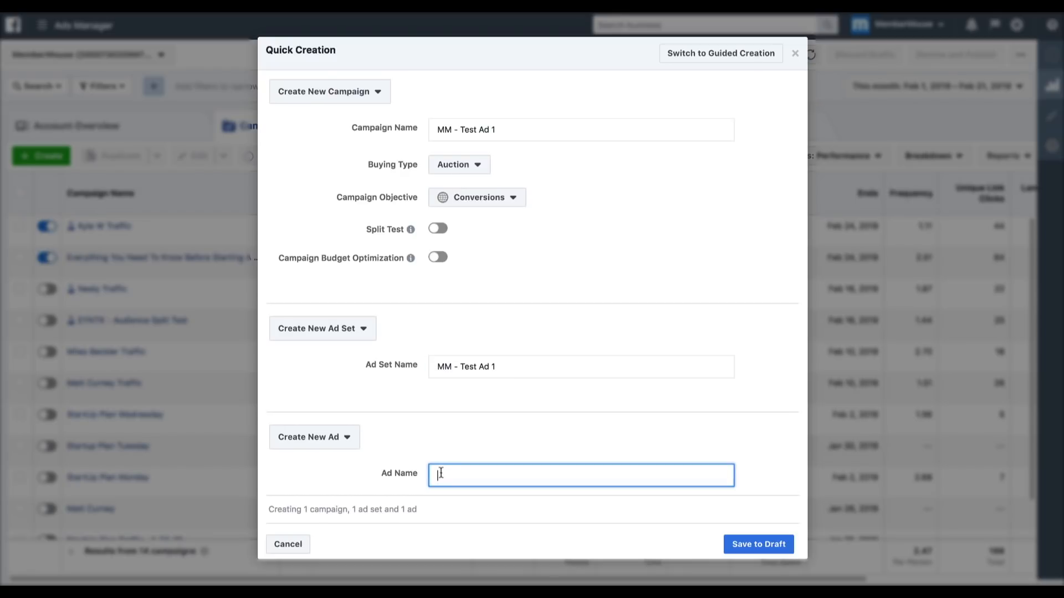
key(ctrl+v)
click(746, 543)
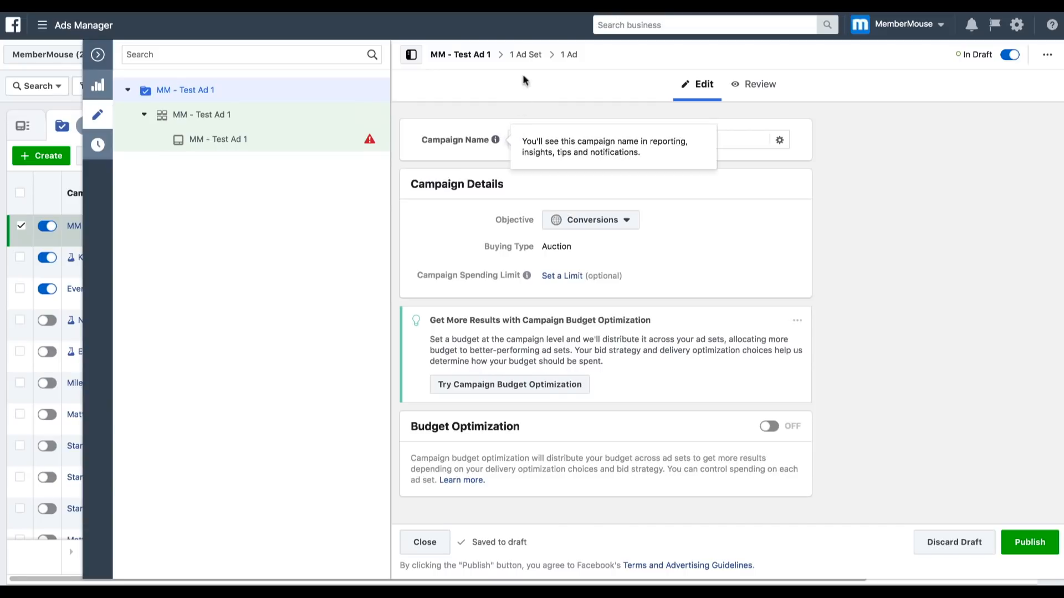
- Open the draft's ad set and choose the AA Add To Cart custom conversion as its website conversion event
click(525, 54)
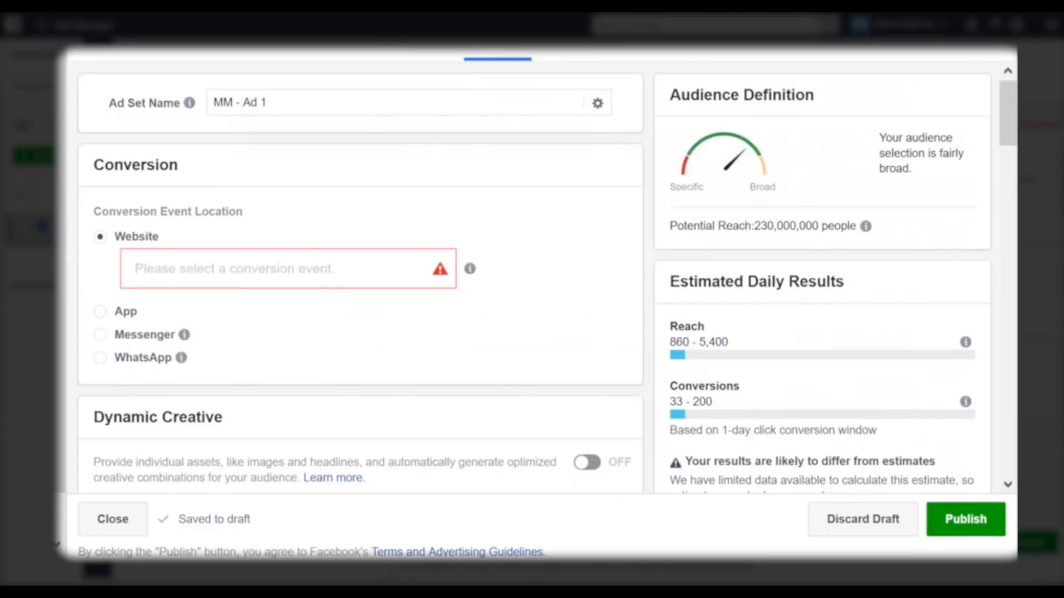
click(249, 261)
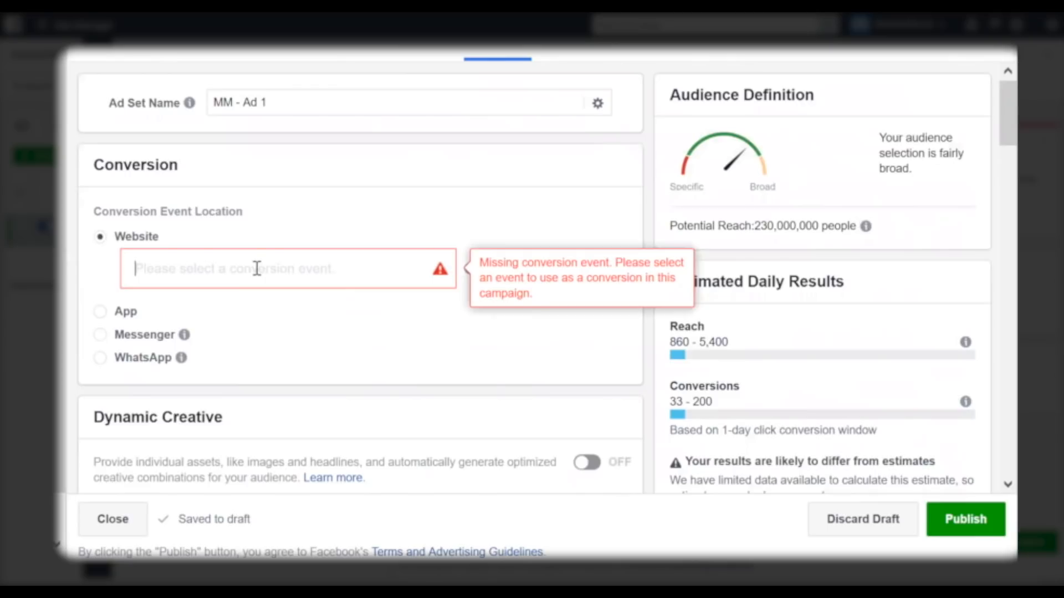
text(AA)
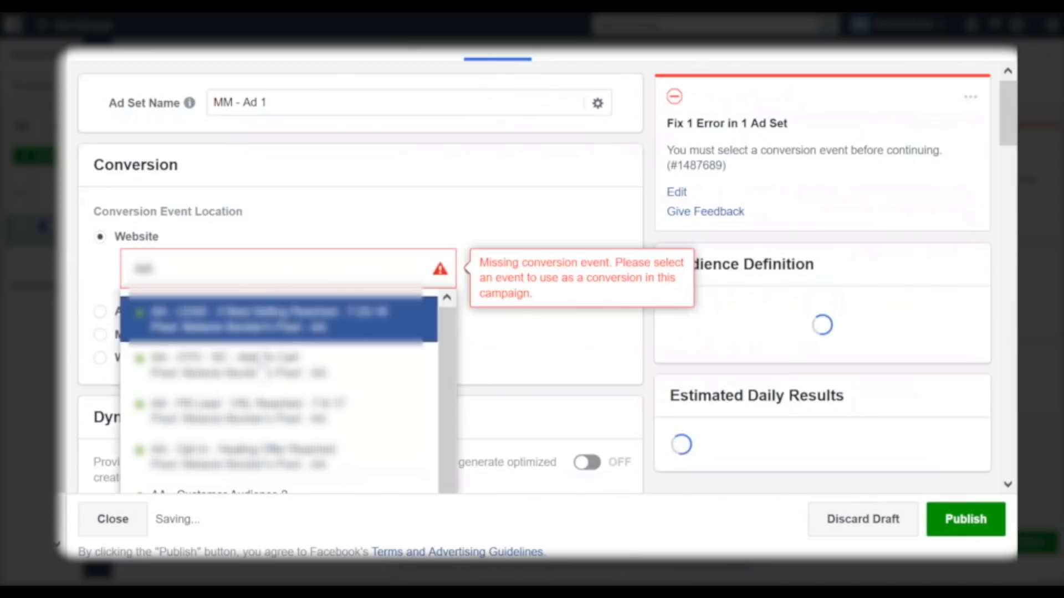
click(262, 373)
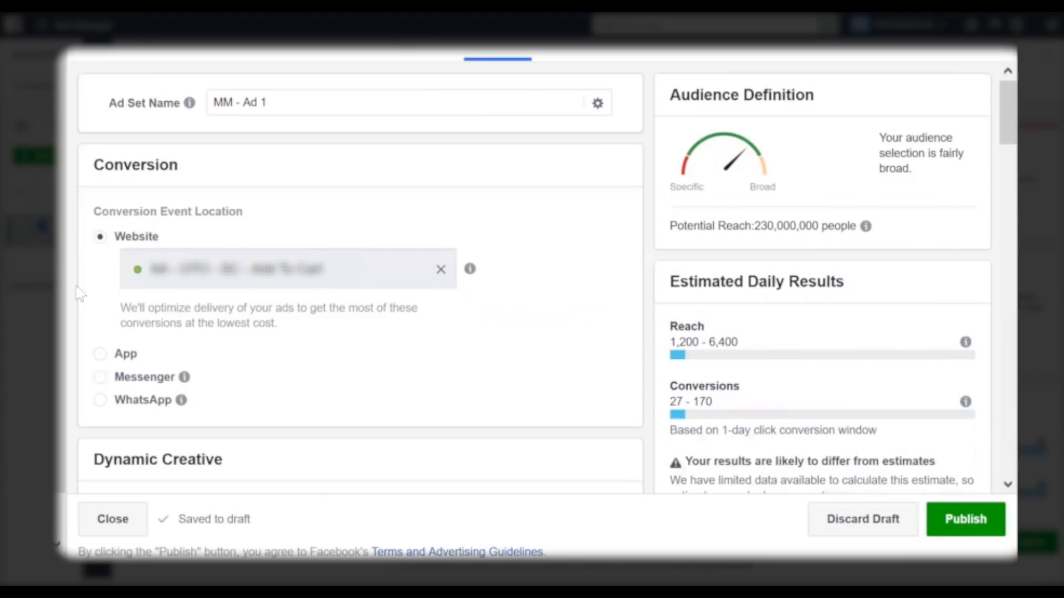
scroll(506, 310, down, 5)
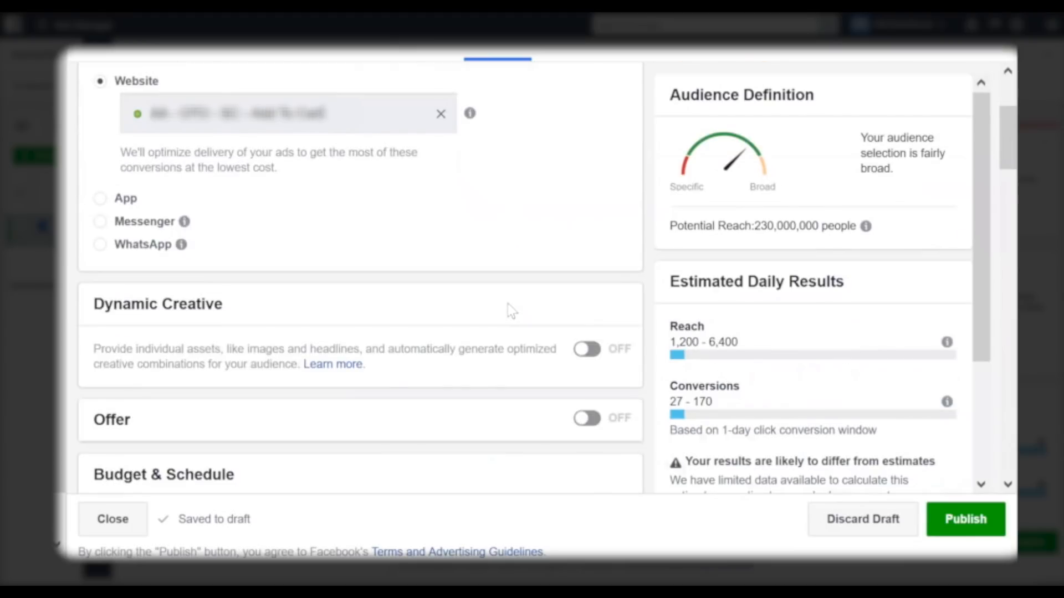
scroll(511, 310, down, 5)
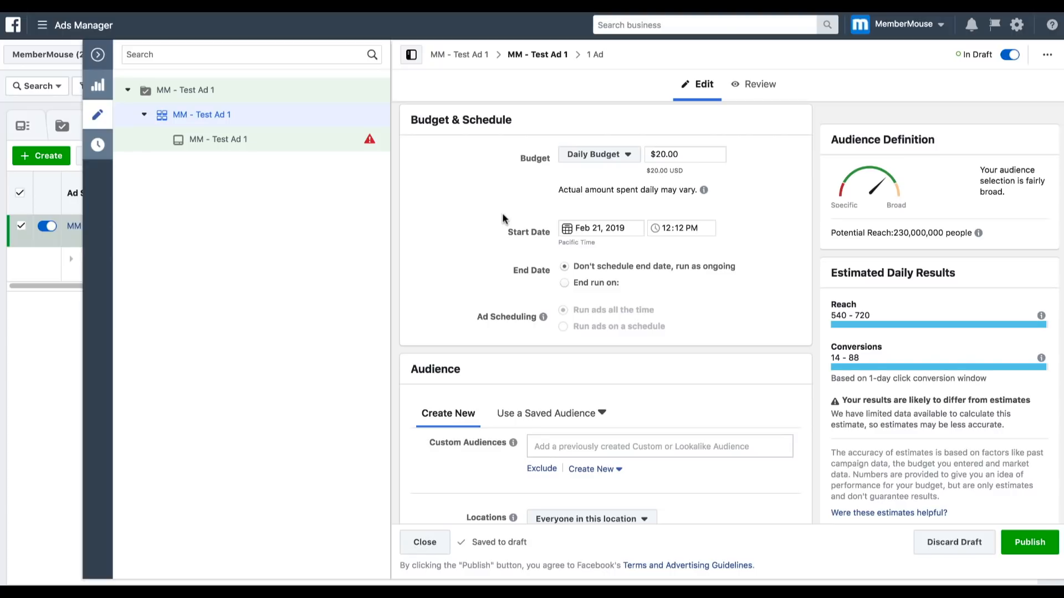
- Set the ad set's daily budget to $5.00 and include the Lookalike (US, 1%) - MM Facebook Ad Strategy Test audience
double_click(659, 154)
text(5.00)
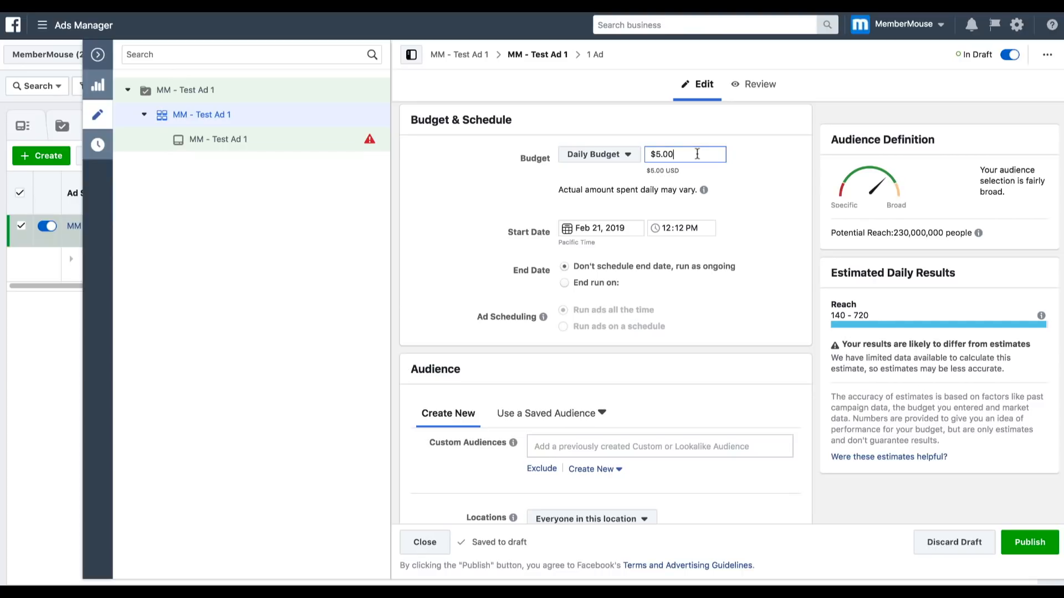
scroll(697, 156, down, 3)
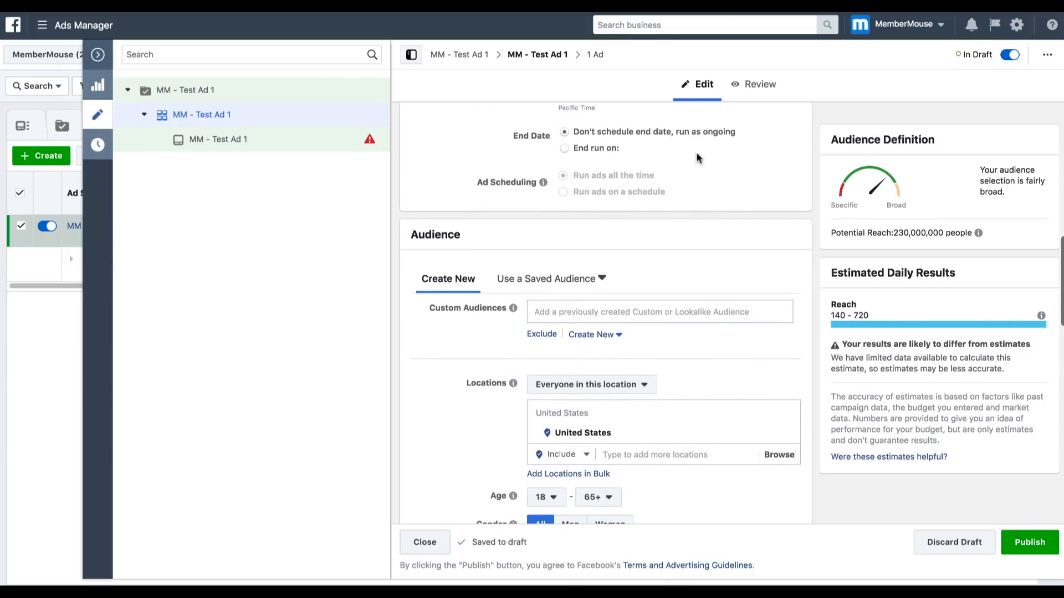
click(593, 310)
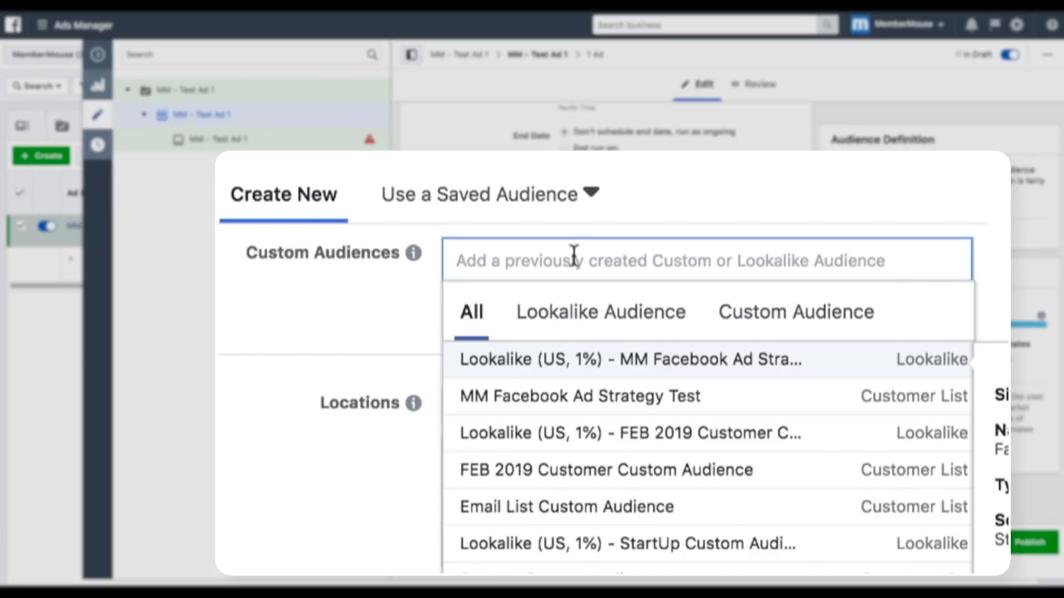
click(571, 354)
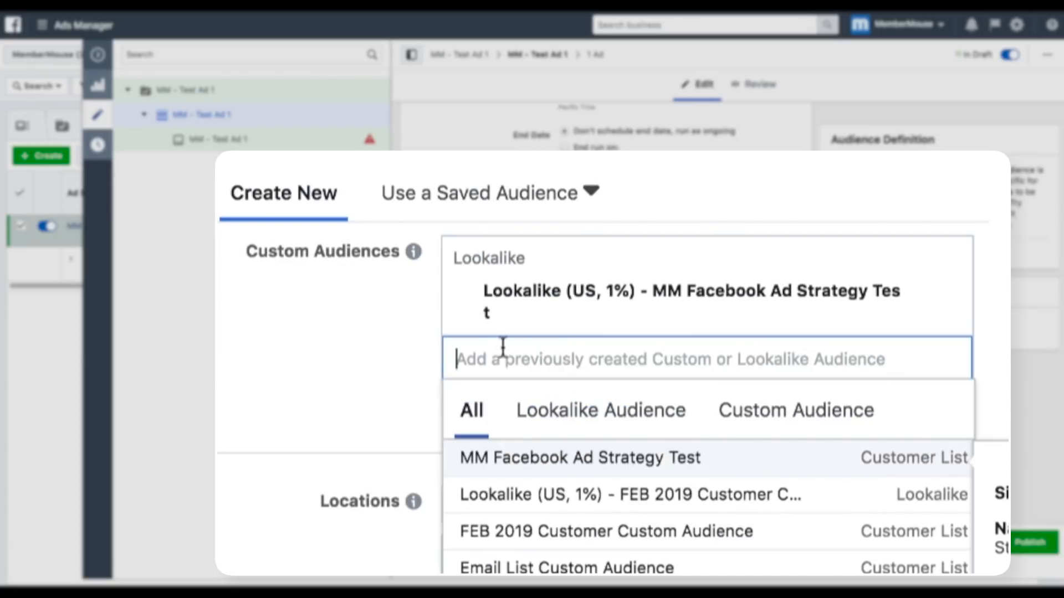
click(412, 334)
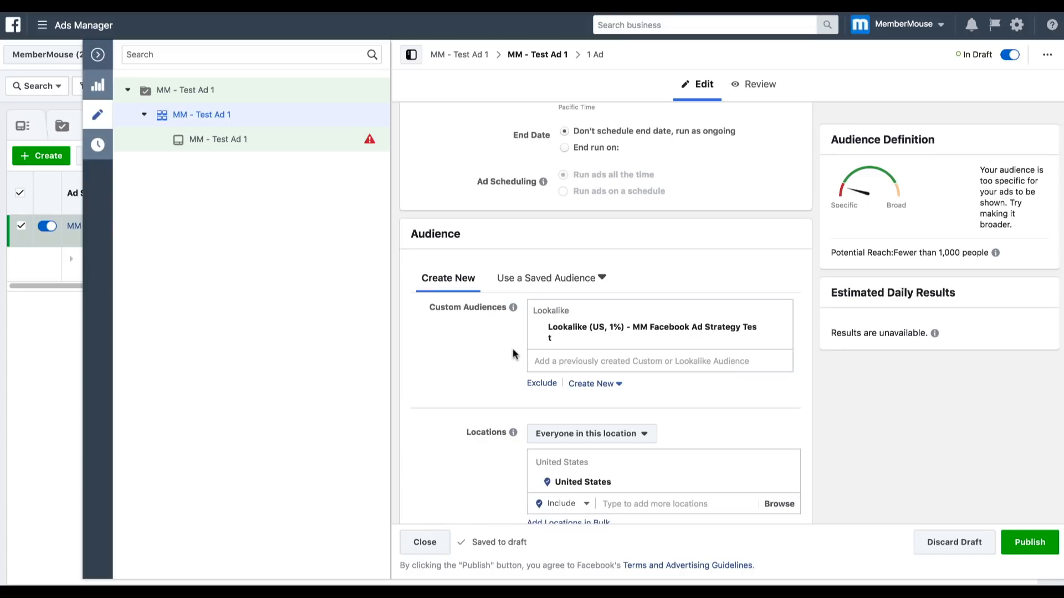
- Exclude the MM Facebook Ad Strategy Test customer list from the ad set's audience
click(550, 387)
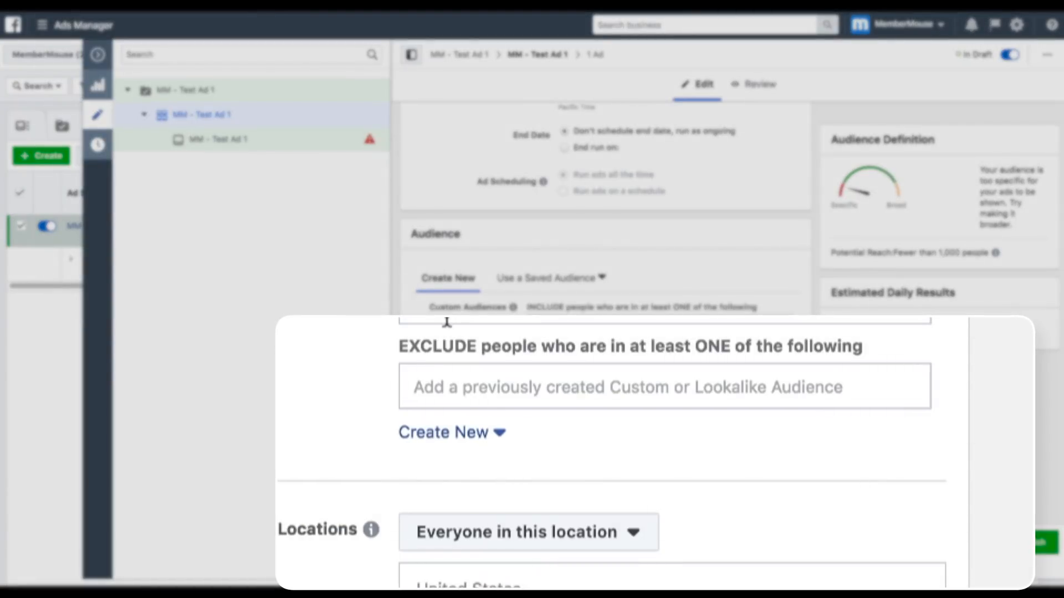
double_click(405, 380)
click(411, 380)
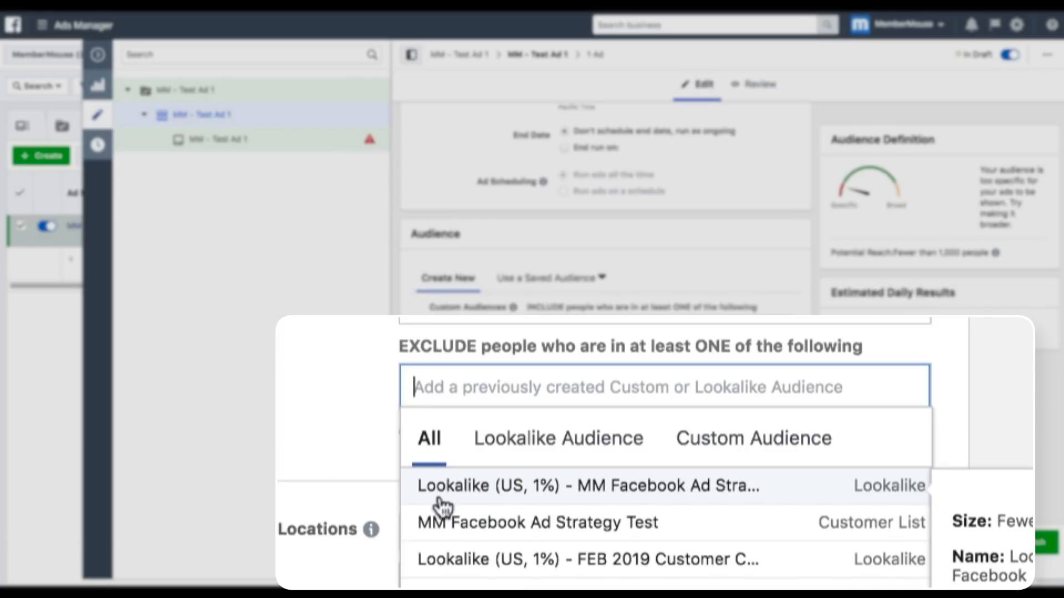
click(452, 530)
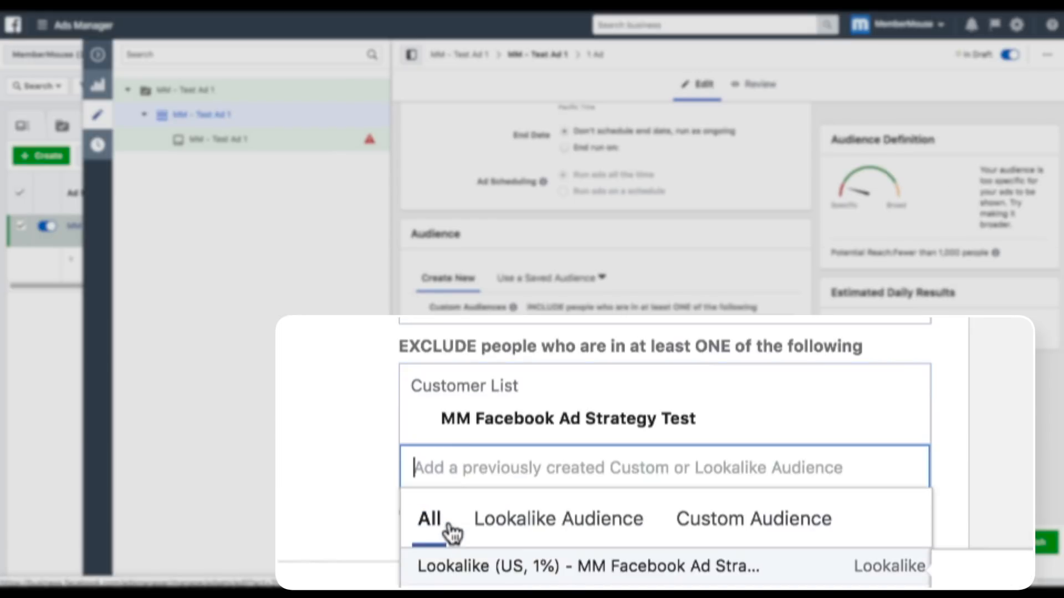
click(301, 466)
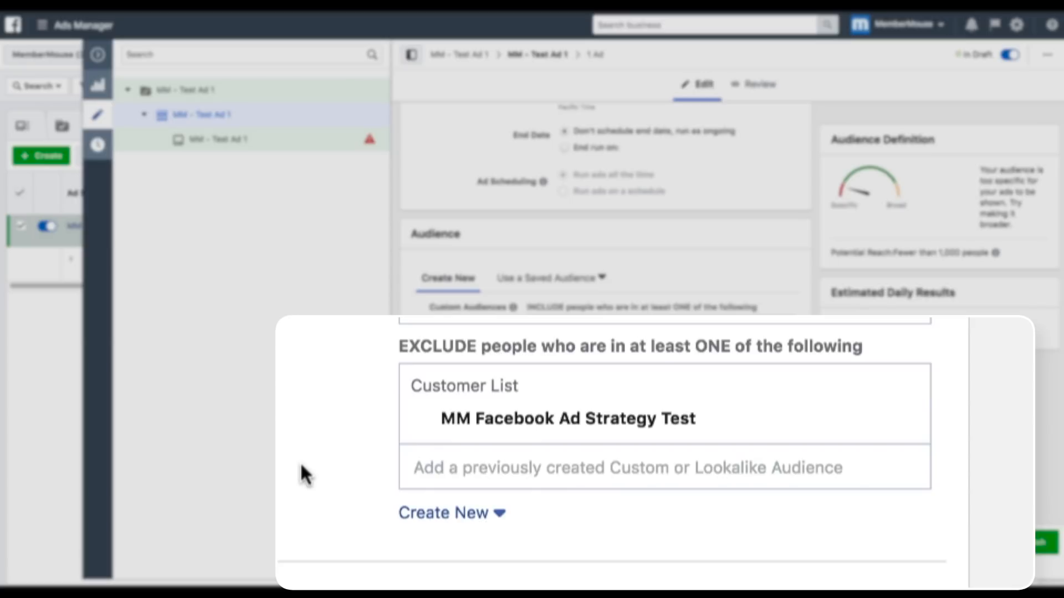
- Switch the ad set to Edit Placements and keep only Feeds among the Facebook placements
scroll(478, 462, down, 3)
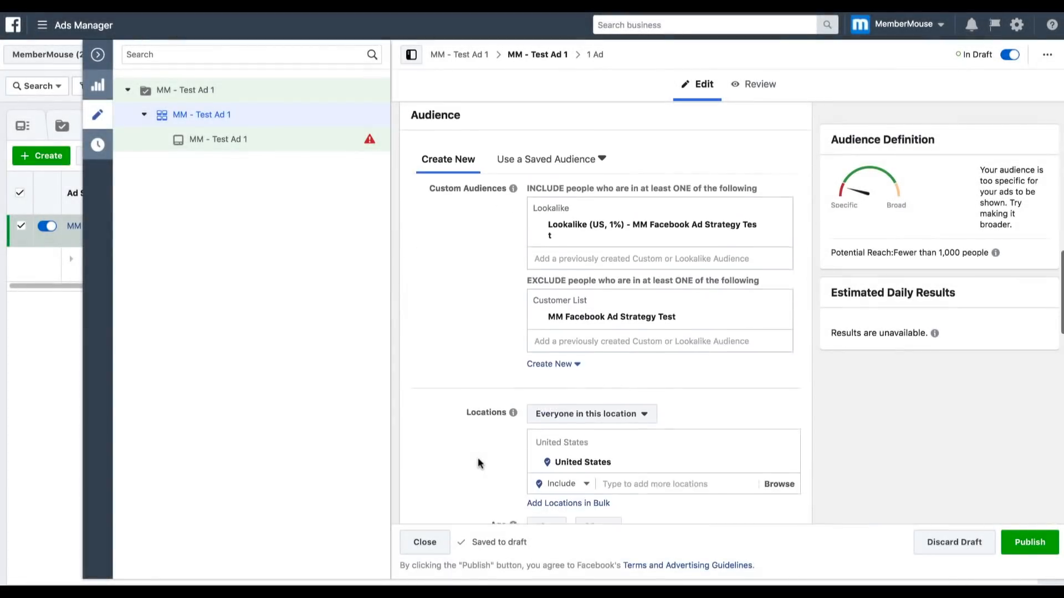
scroll(477, 458, down, 1)
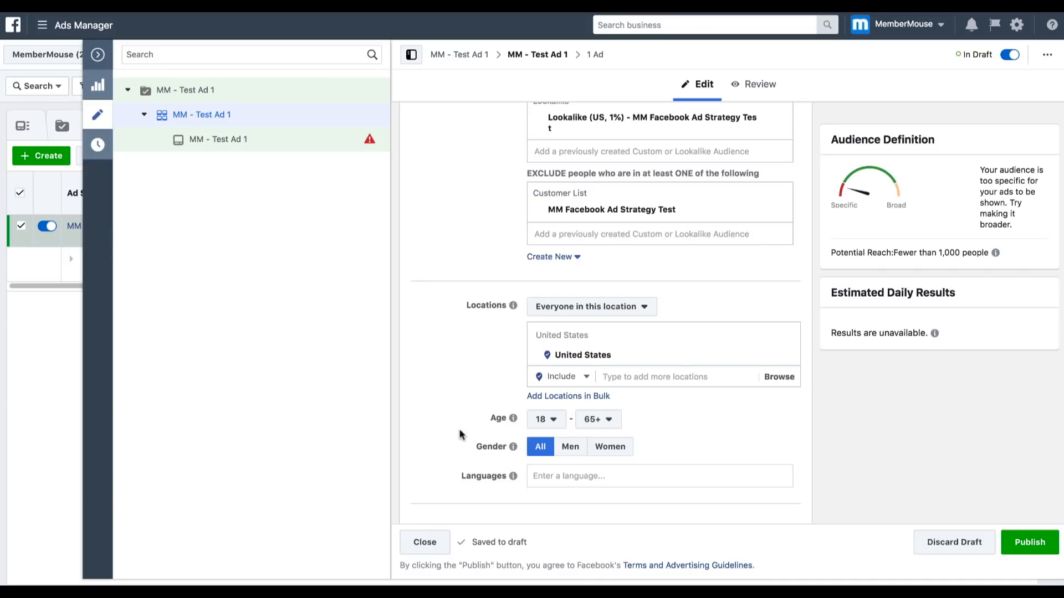
scroll(460, 435, up, 1)
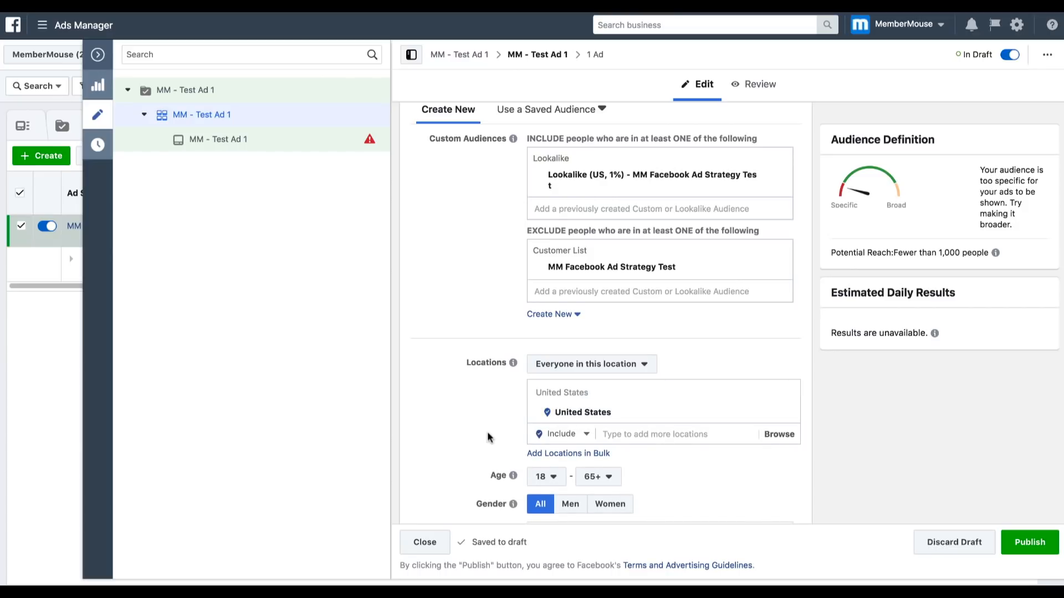
scroll(488, 437, down, 2)
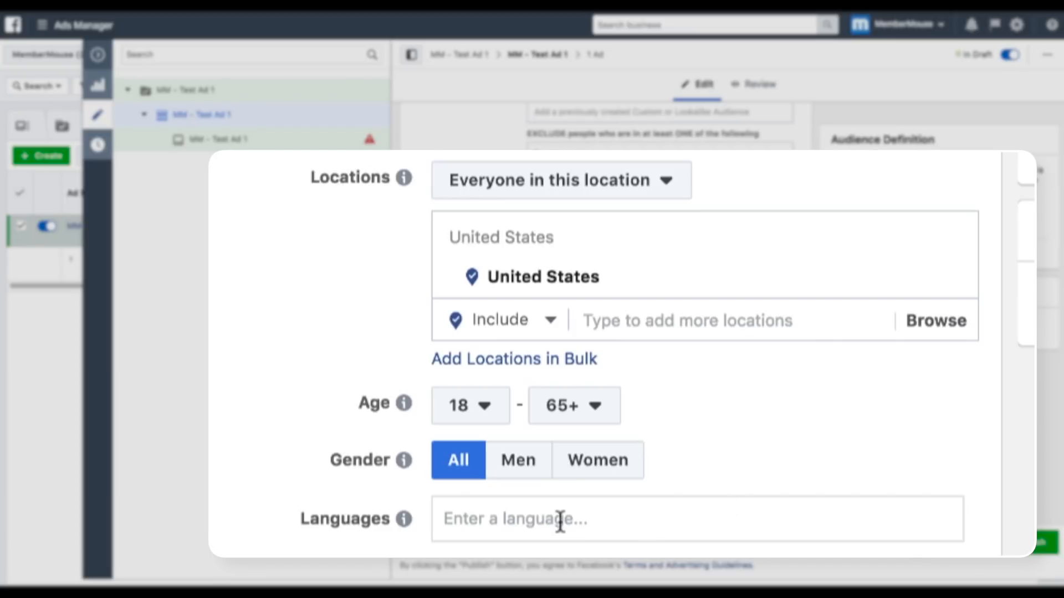
scroll(594, 459, down, 2)
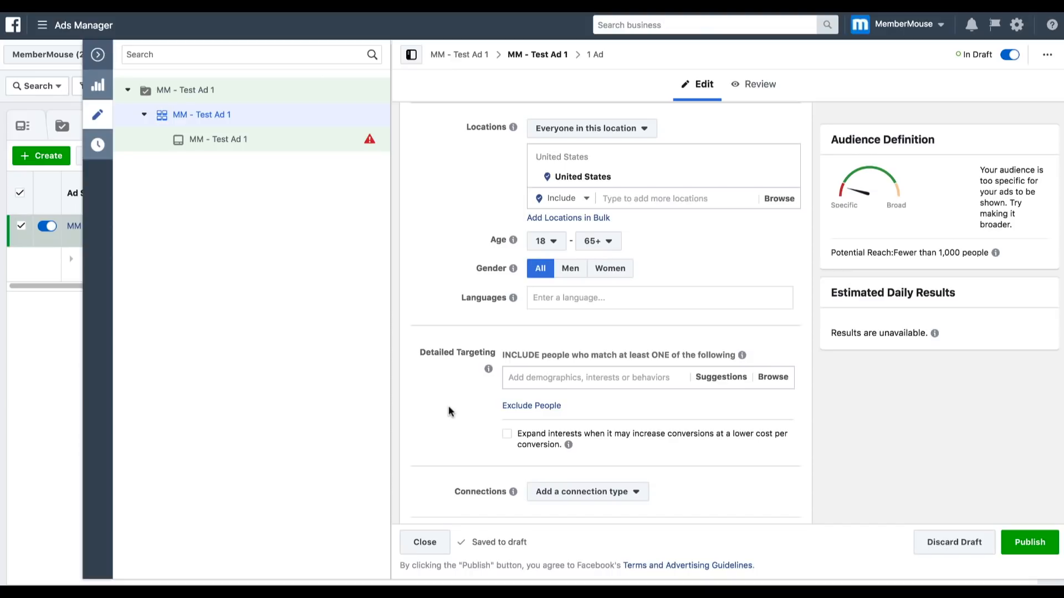
scroll(448, 410, down, 6)
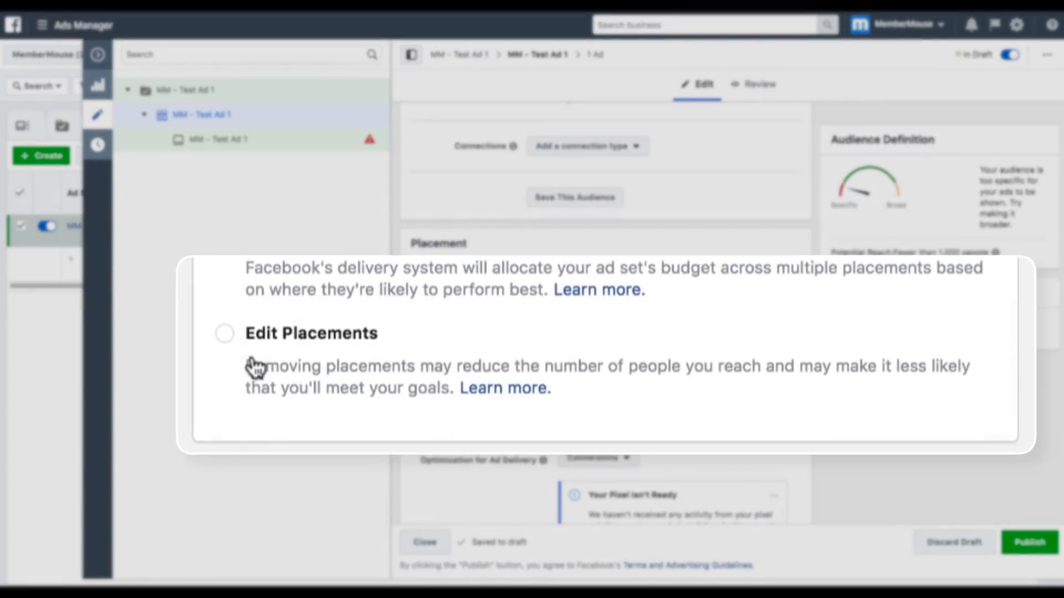
click(416, 344)
scroll(417, 344, down, 3)
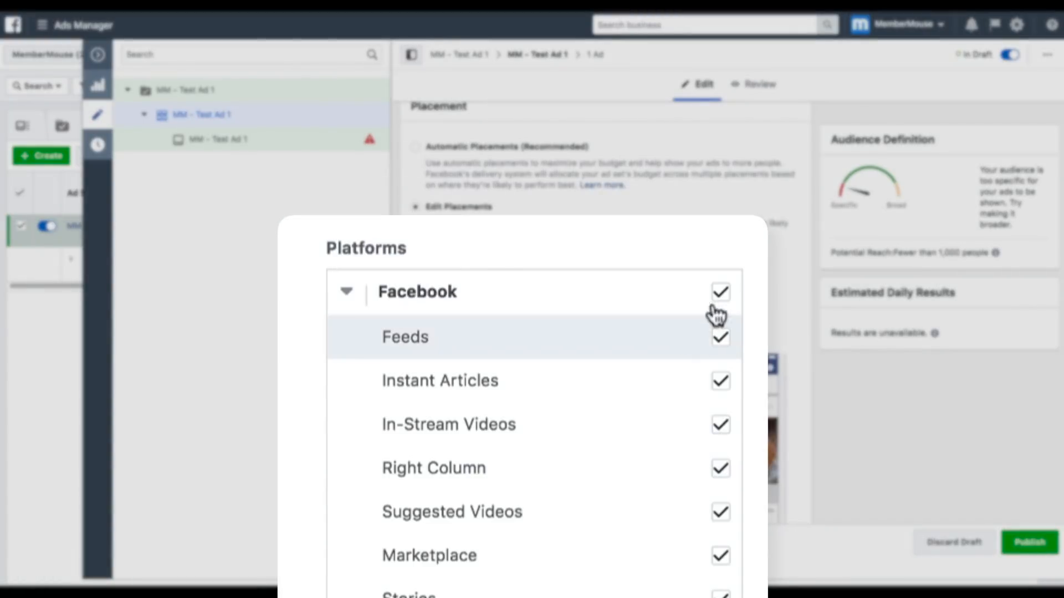
click(720, 292)
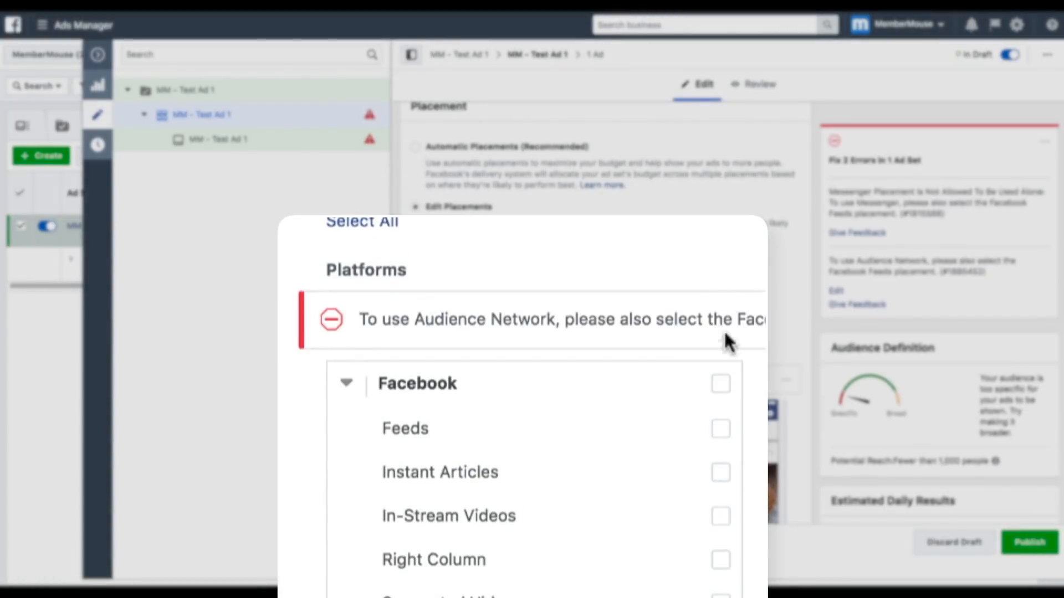
click(720, 432)
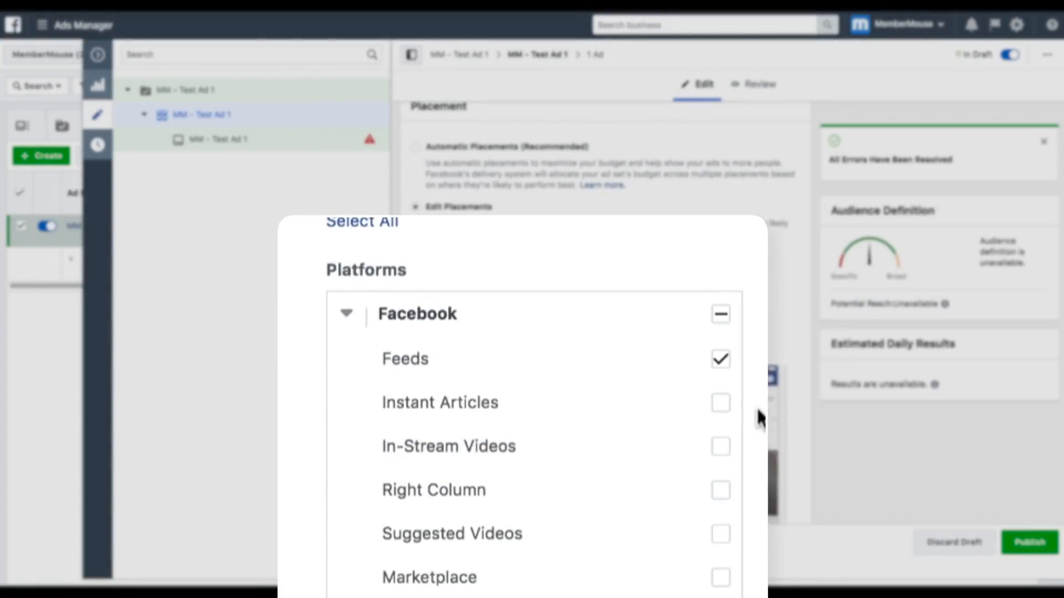
- Remove all Instagram, Audience Network and Messenger placements from the ad set
scroll(757, 413, down, 3)
scroll(756, 413, down, 3)
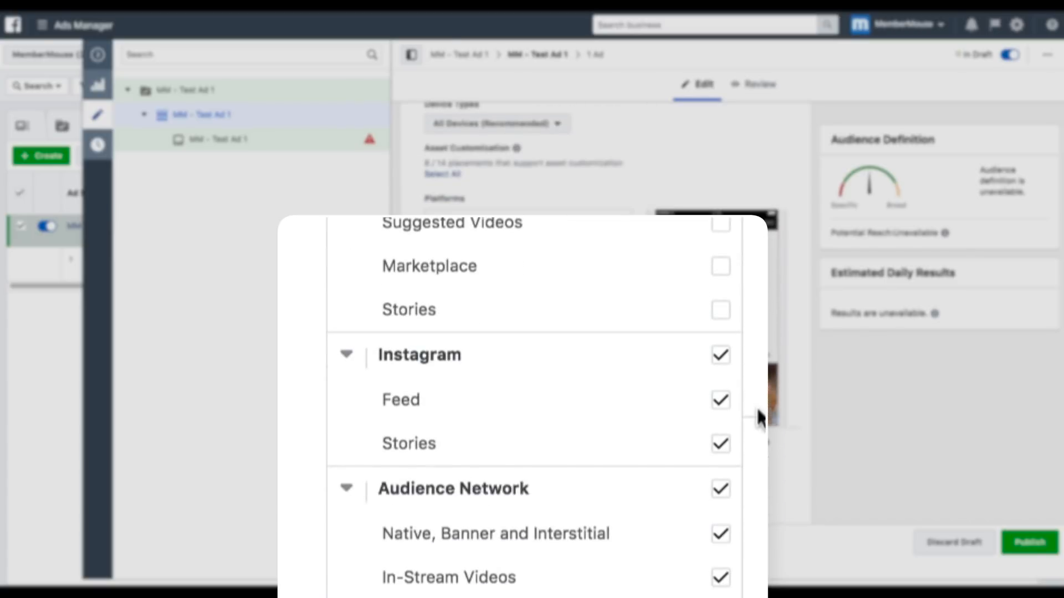
click(721, 357)
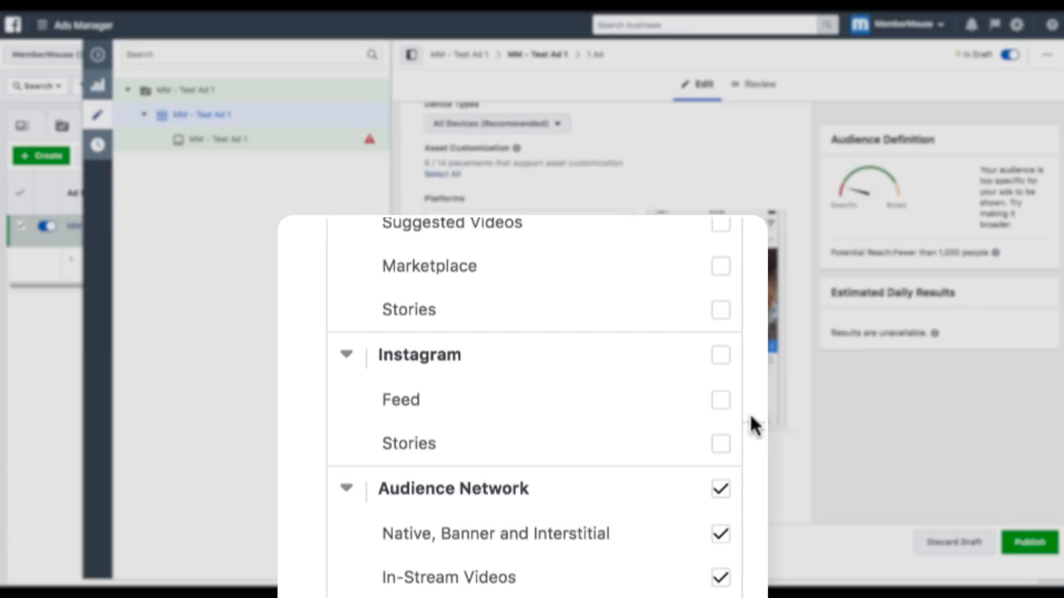
click(721, 490)
scroll(720, 493, down, 3)
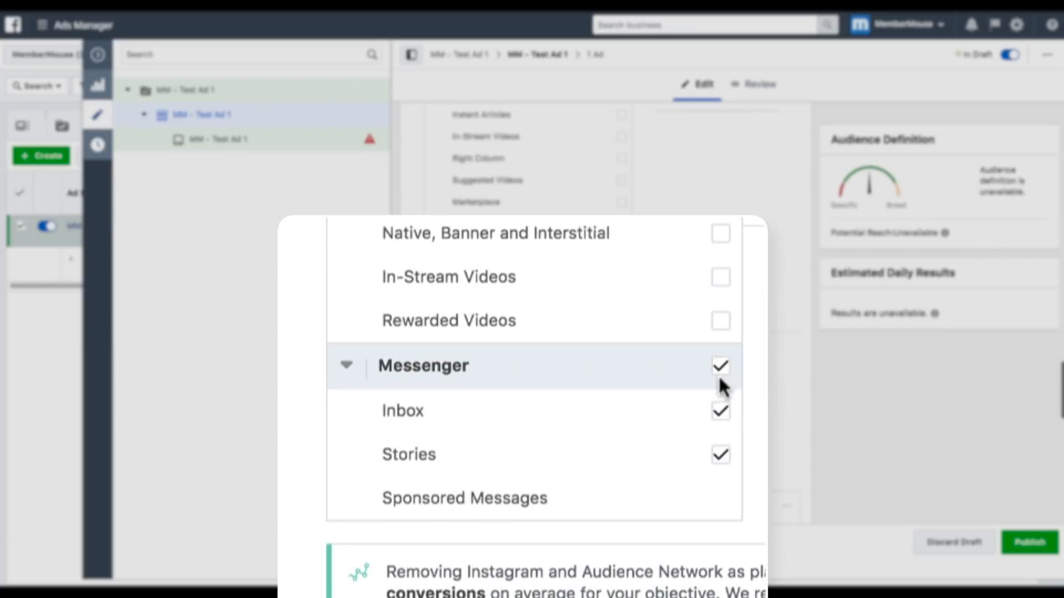
click(721, 368)
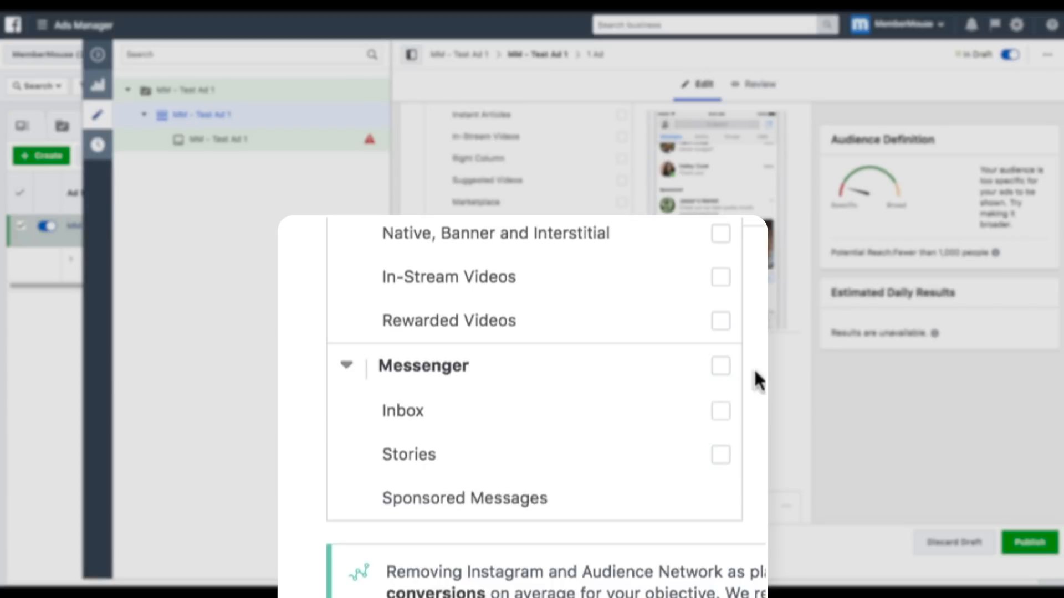
- Restrict delivery on all mobile devices to only when connected to Wi-Fi
scroll(639, 408, down, 3)
scroll(640, 410, down, 3)
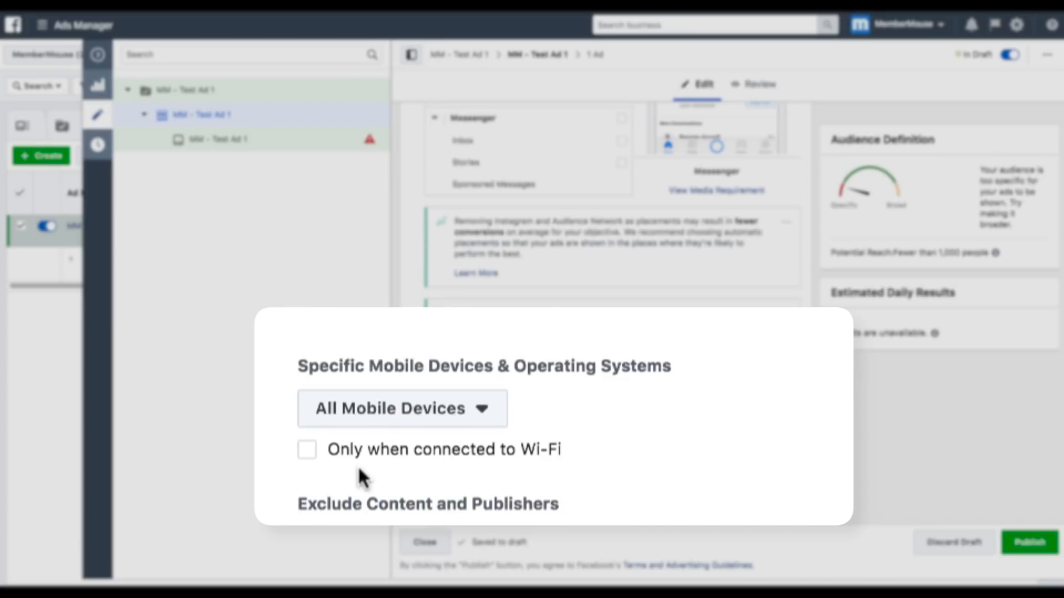
click(308, 452)
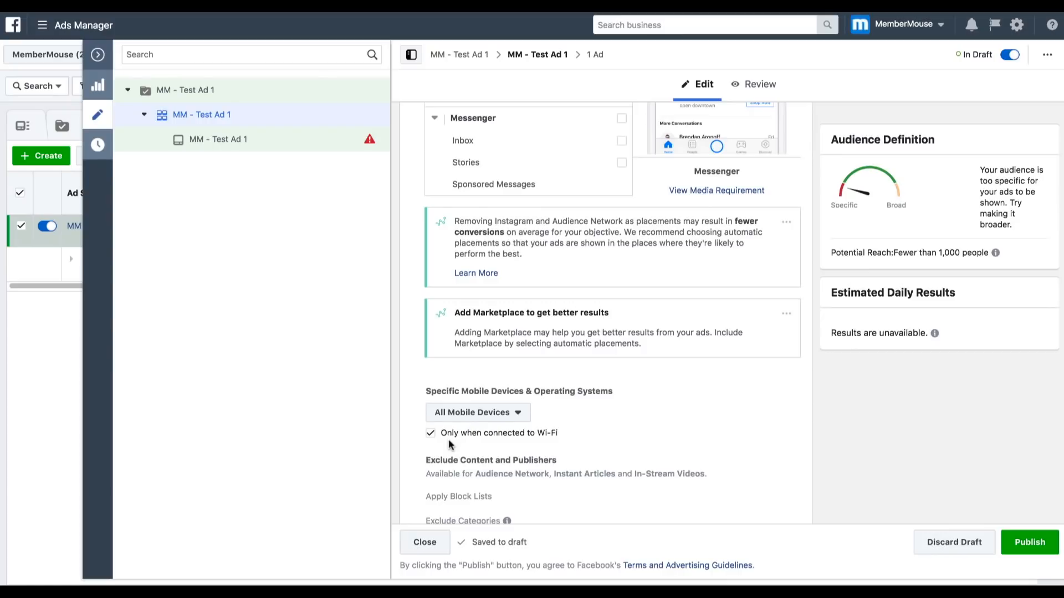
- Open the MM - Test Ad 1 ad, check its Video / Slideshow media option, and return the media type to Image
scroll(449, 440, down, 4)
scroll(451, 443, down, 1)
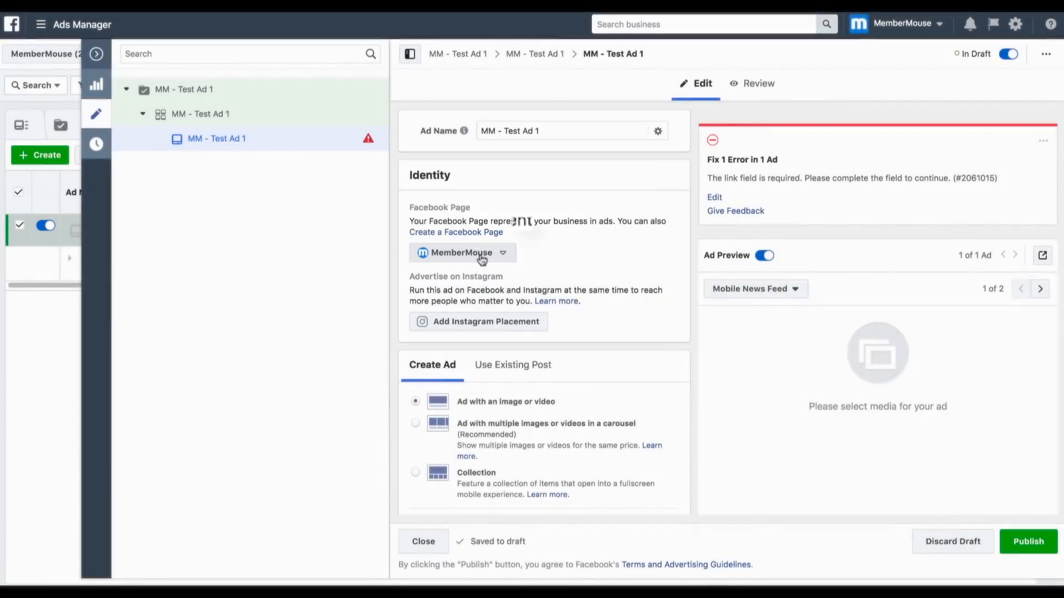
scroll(481, 259, down, 2)
scroll(481, 260, down, 2)
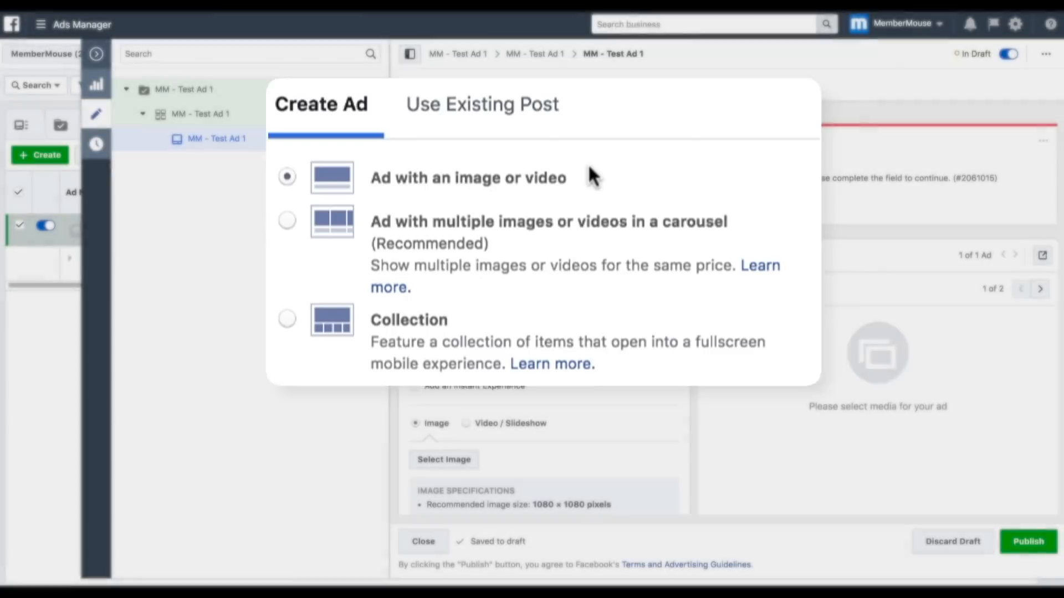
scroll(566, 198, down, 4)
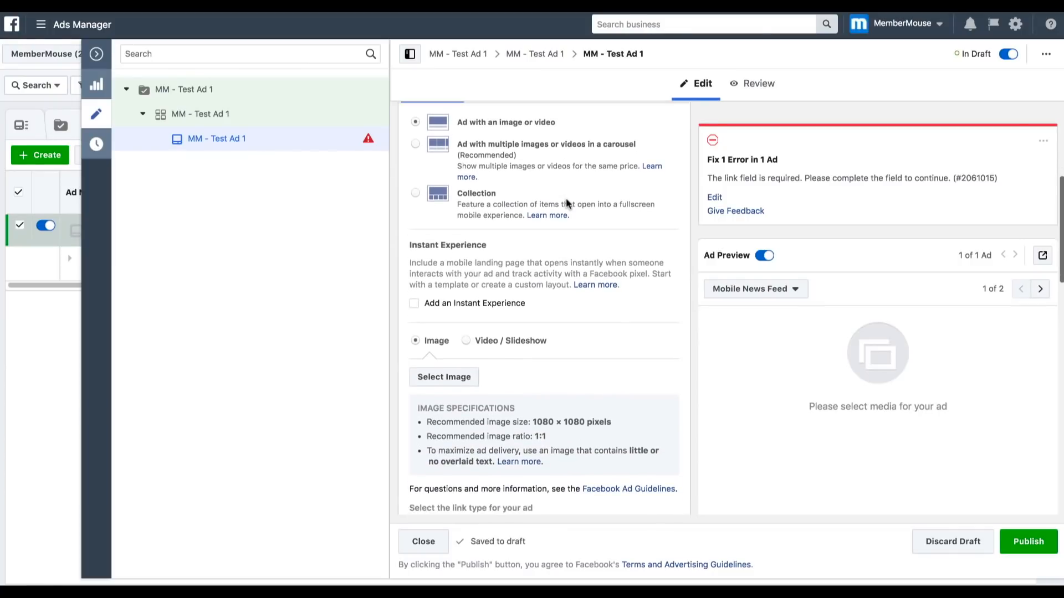
scroll(566, 197, down, 1)
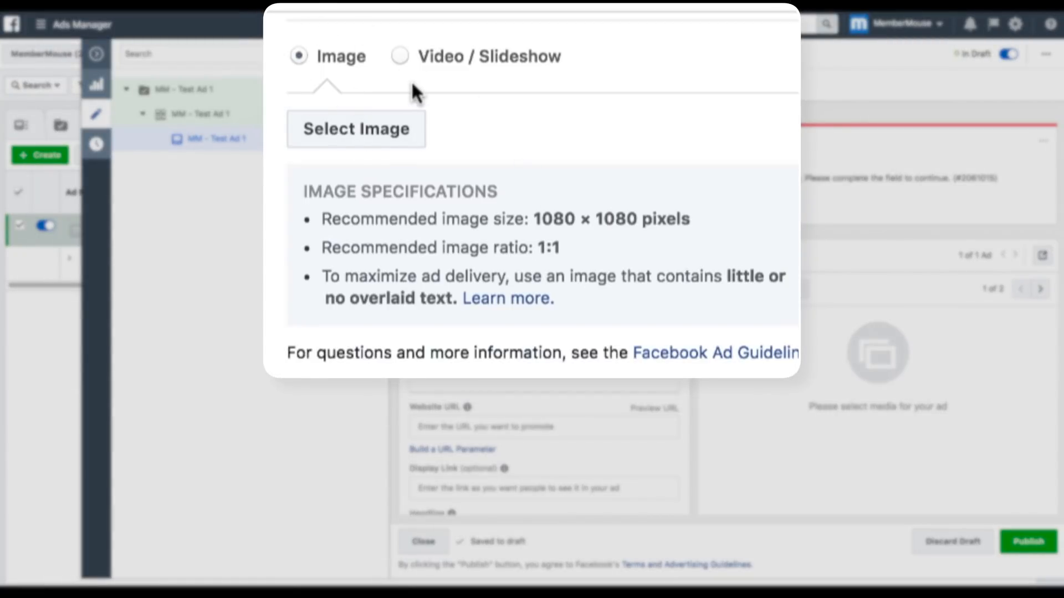
click(397, 54)
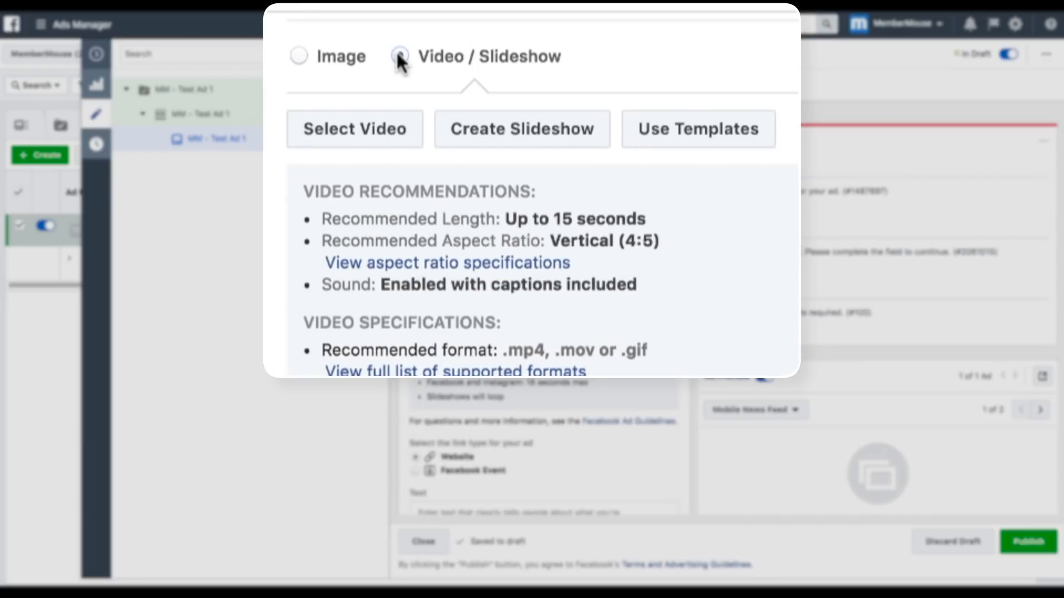
click(301, 51)
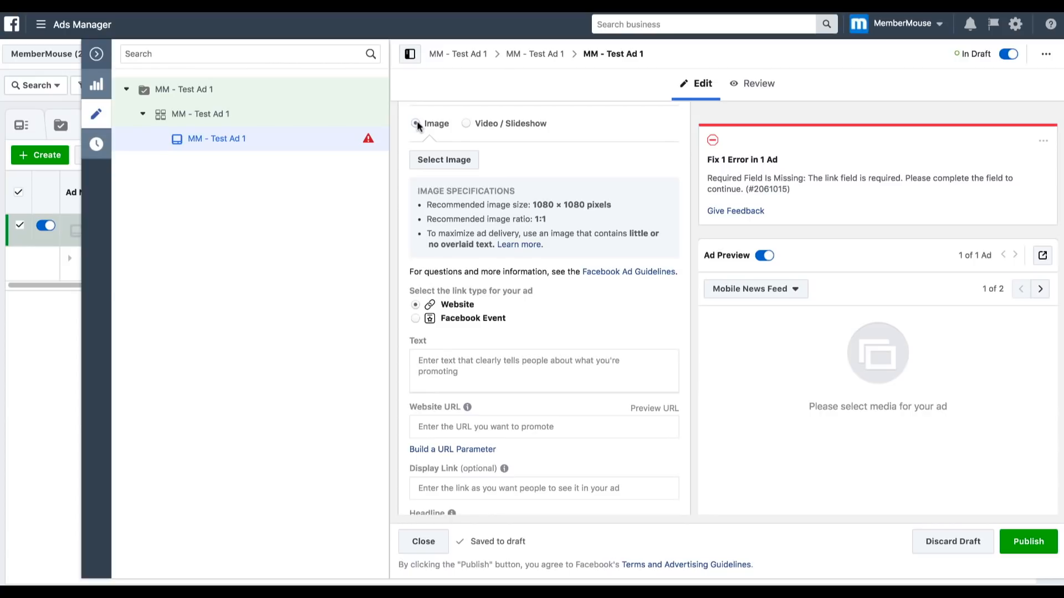
- Search the stock images for "frustrated entrepreneur" and use the photo of the stressed woman at her laptop beside a plant as the ad image
click(438, 160)
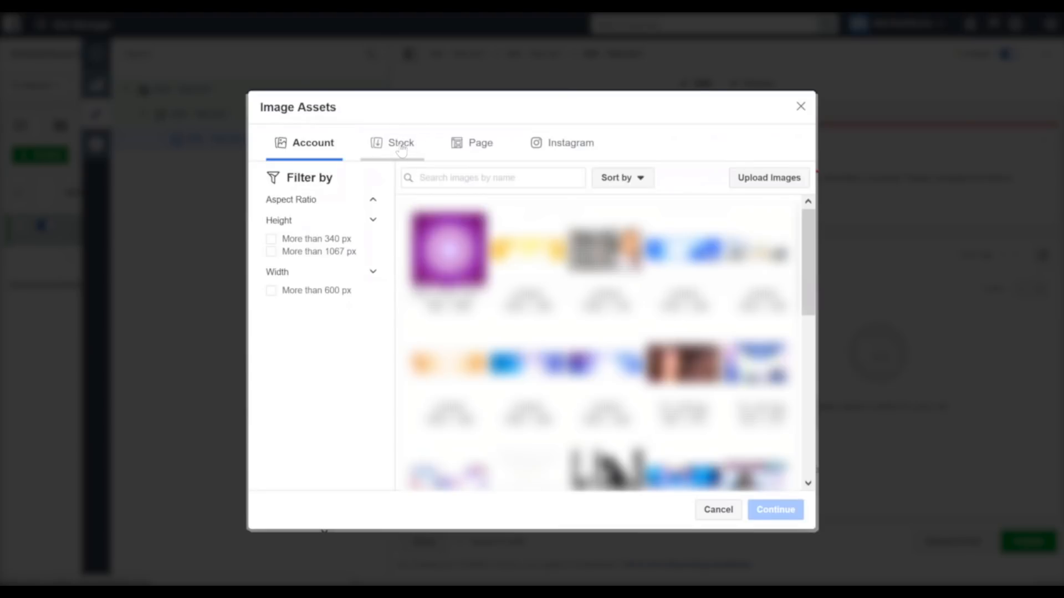
click(401, 146)
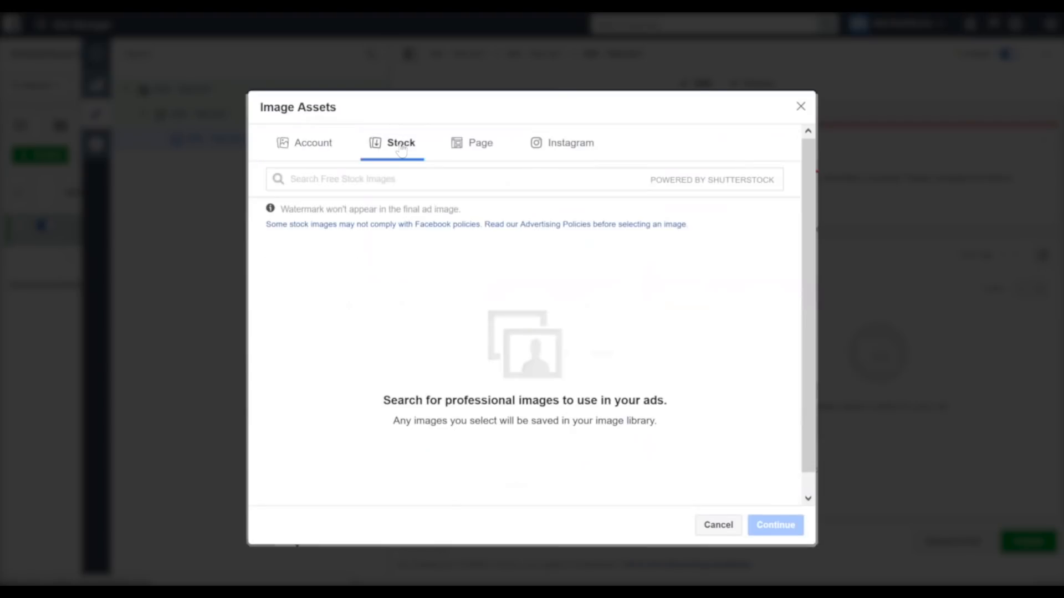
click(410, 179)
text(frustr)
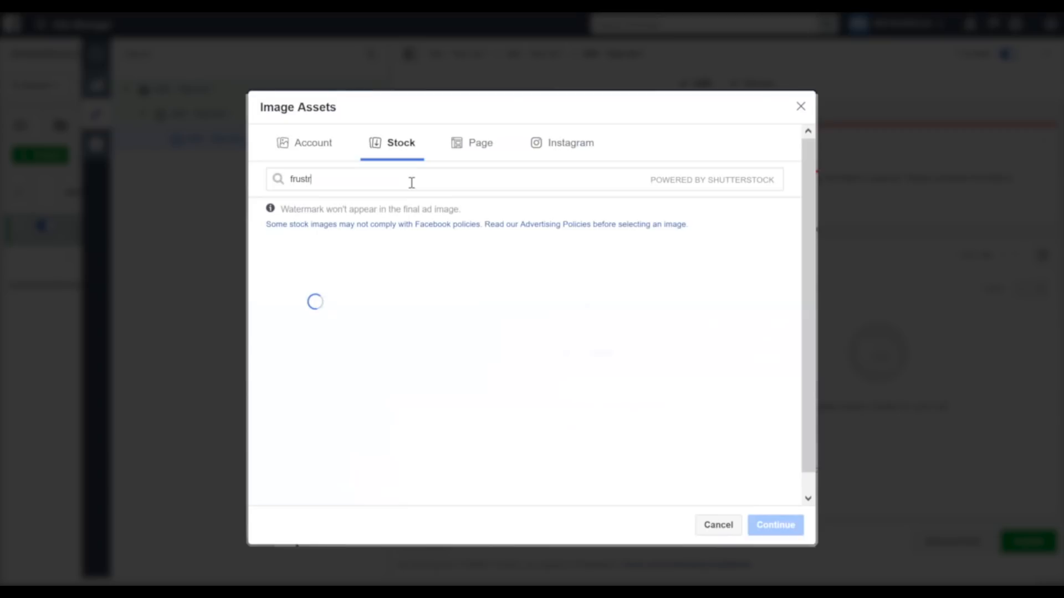
text(ated entrepreneur)
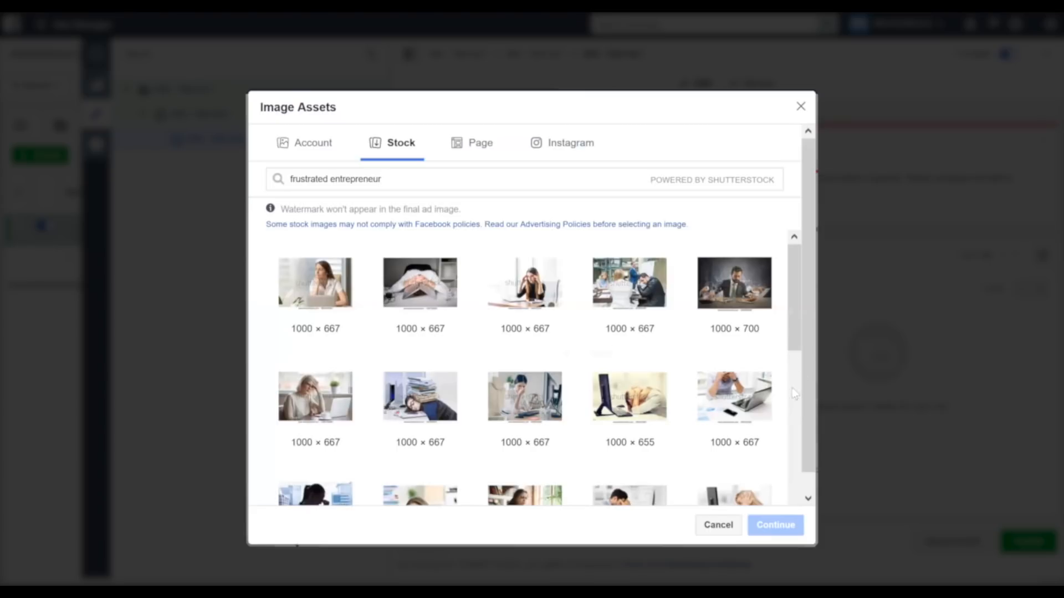
click(320, 414)
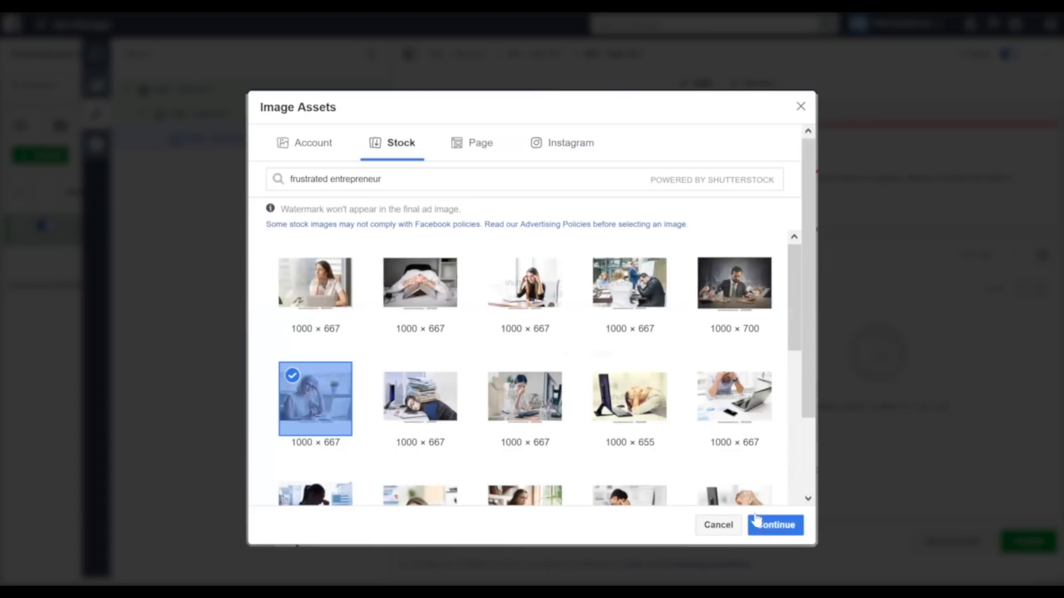
click(773, 529)
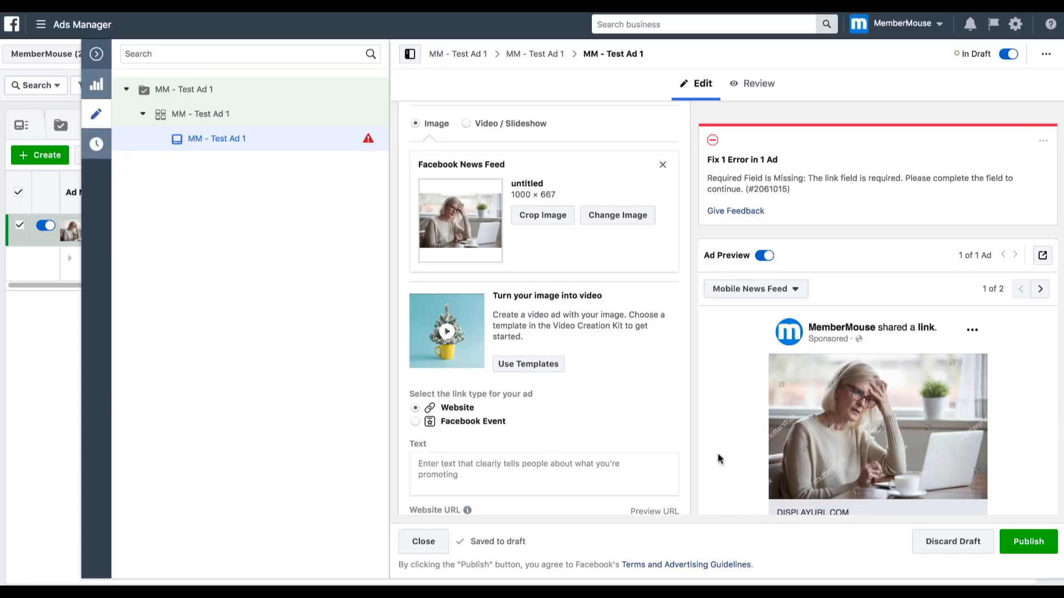
- Copy the full WordPress Membership Plugin sentence from headline.txt into the ad's Text field
scroll(641, 313, down, 1)
scroll(641, 313, down, 5)
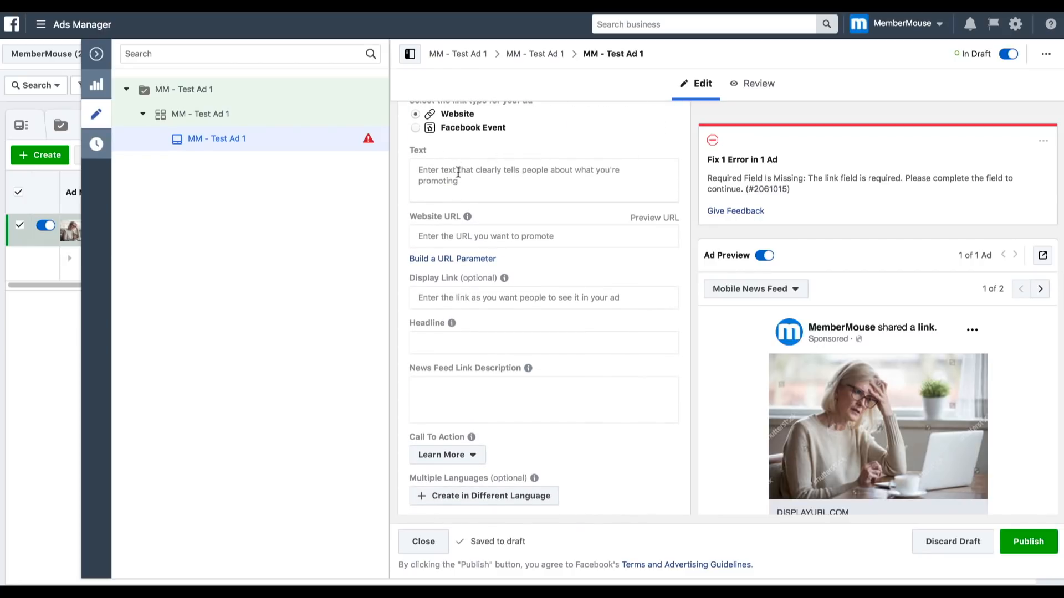
click(476, 174)
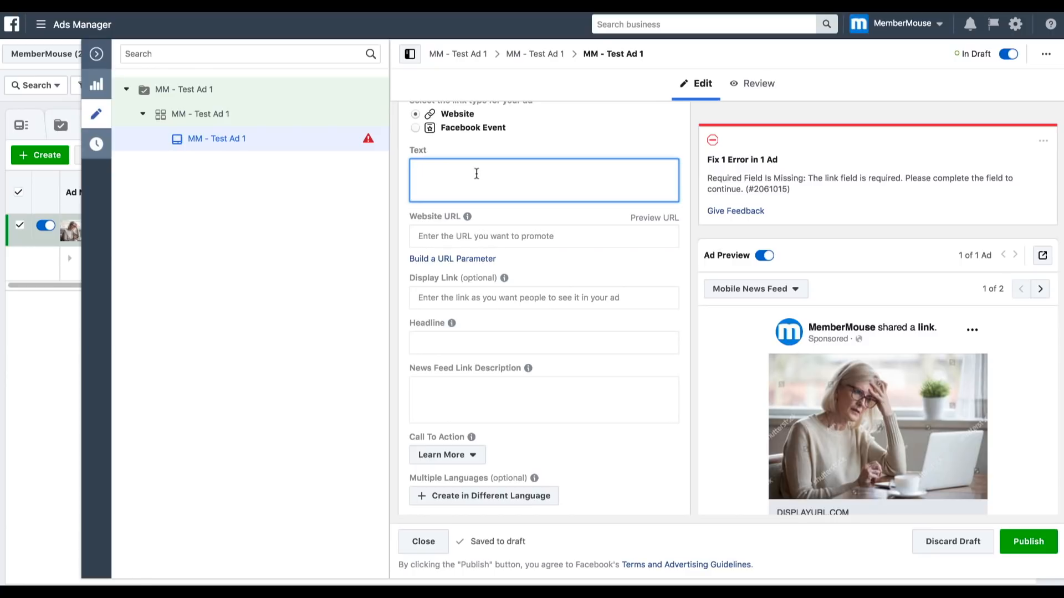
key(super+Tab)
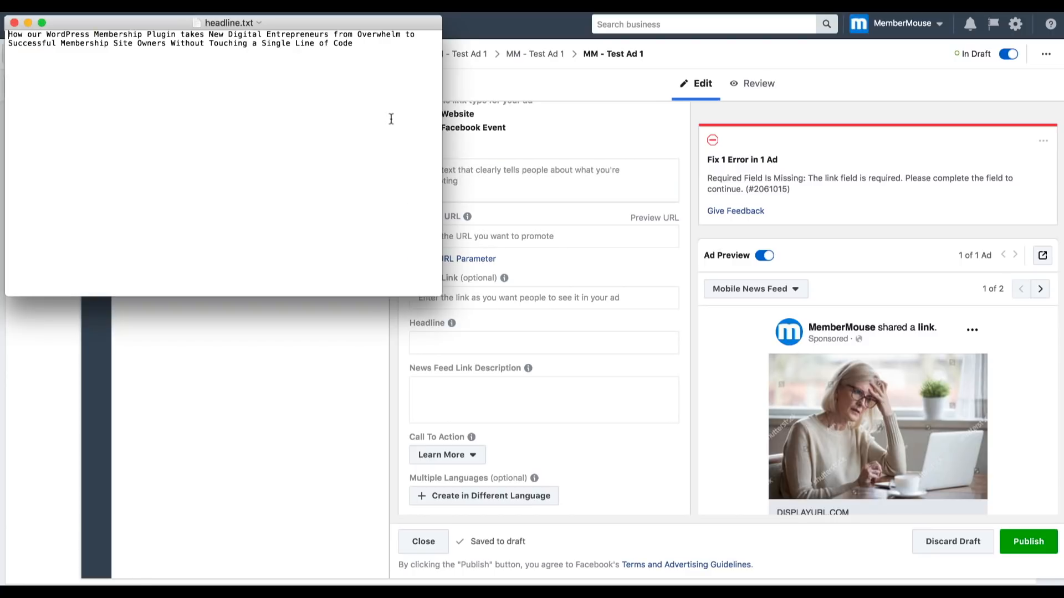
key(super+a)
key(super+c)
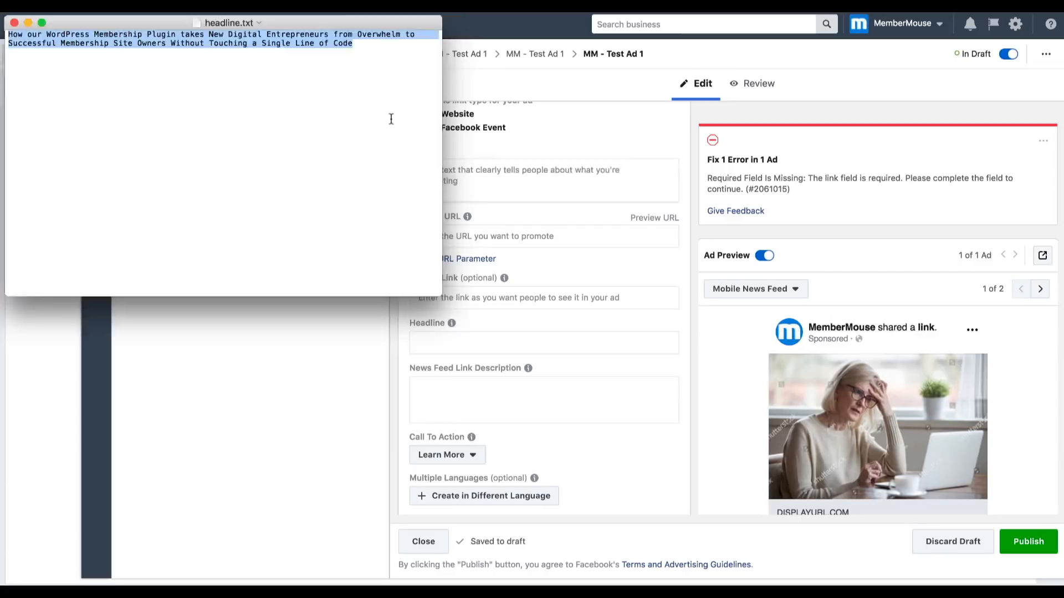
key(super+Tab)
key(super+v)
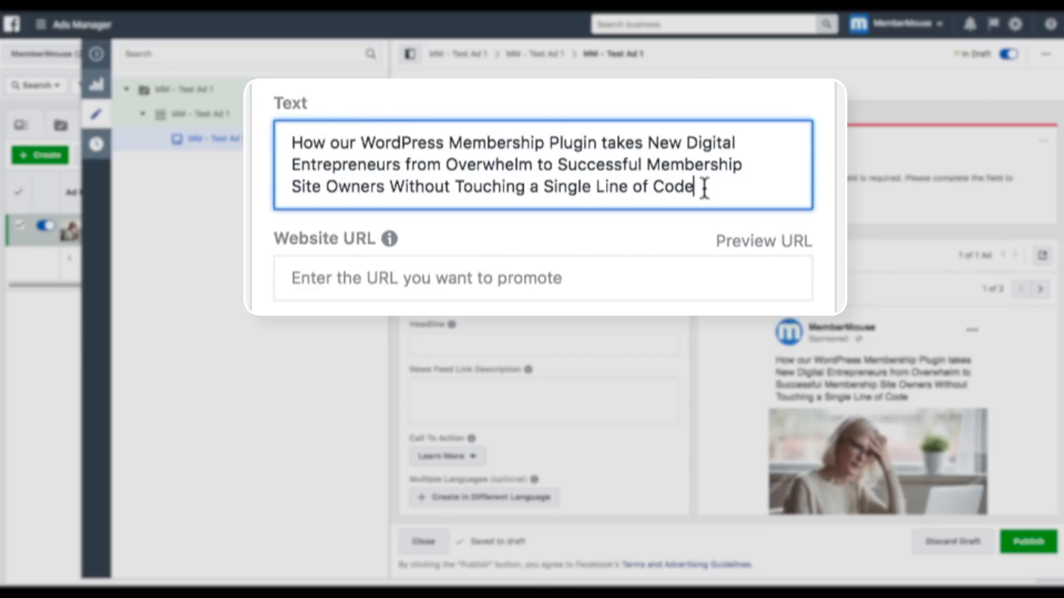
- End the ad text's sentence with a period and add "Long story..." after a blank line
text(.)
key(Return)
key(Return)
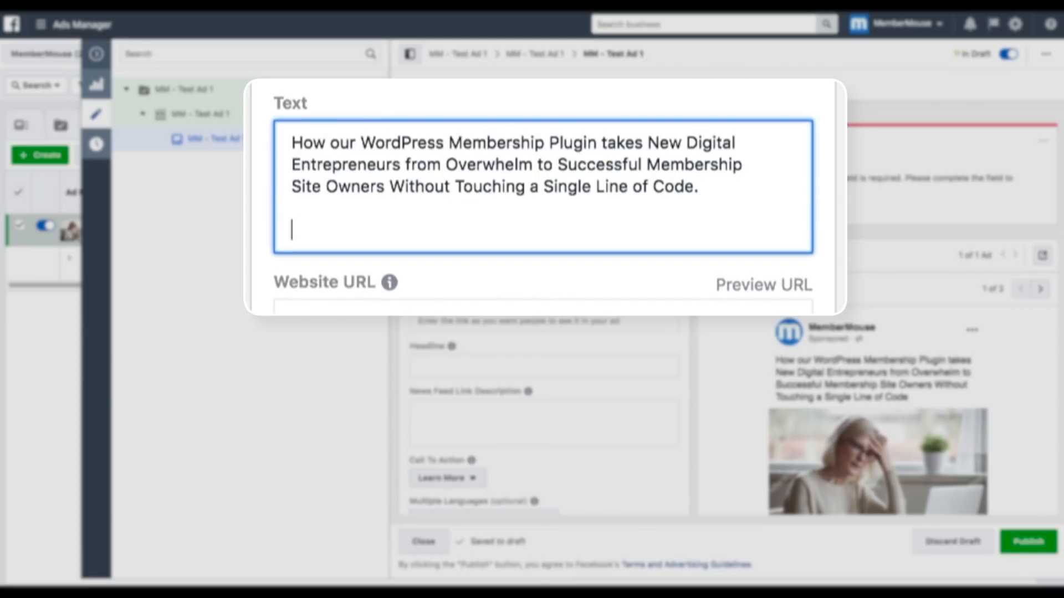
text(Long story...)
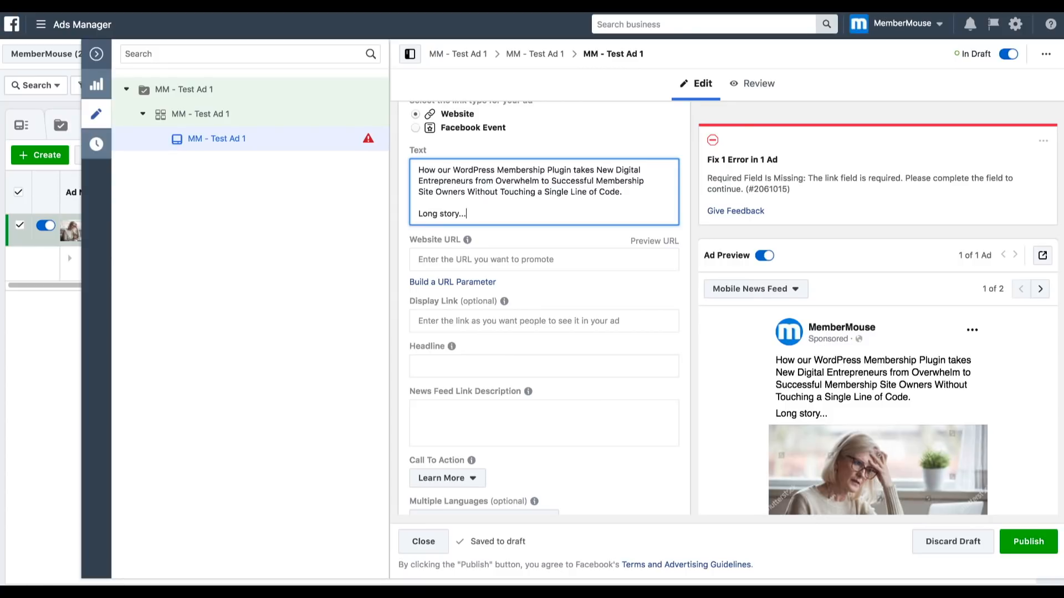
- Set the ad's Website URL to membermouse.com/checkout/?src=fb&ad=testad1
scroll(558, 151, down, 3)
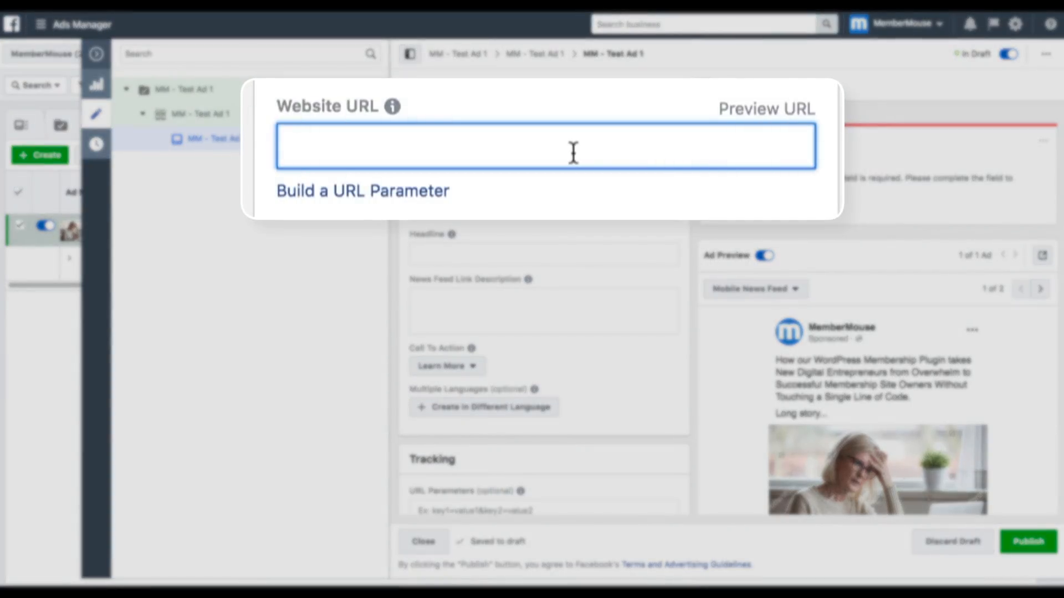
text(membermouse)
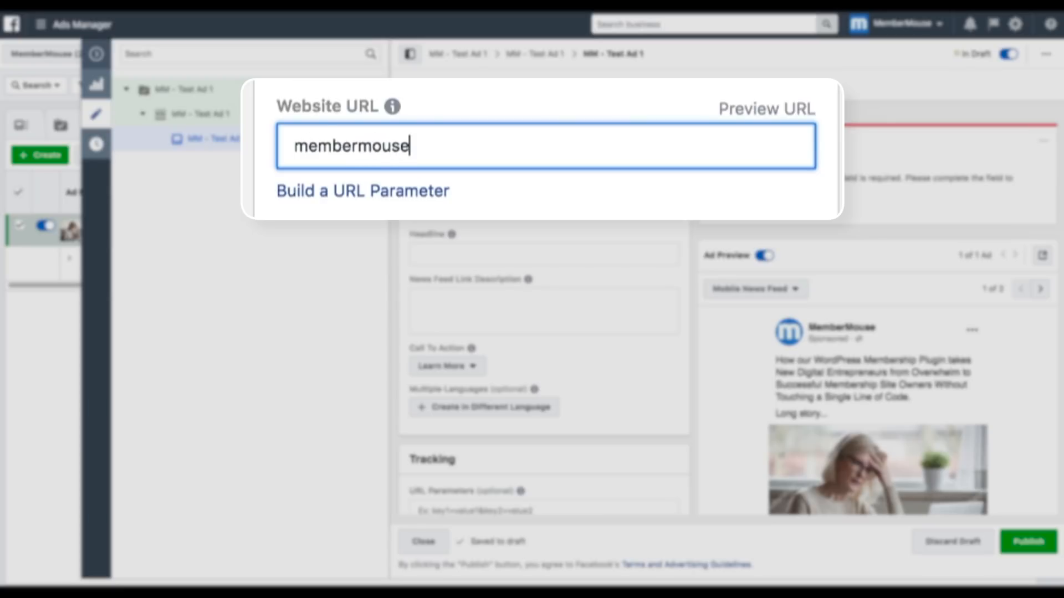
text(.com/checkout)
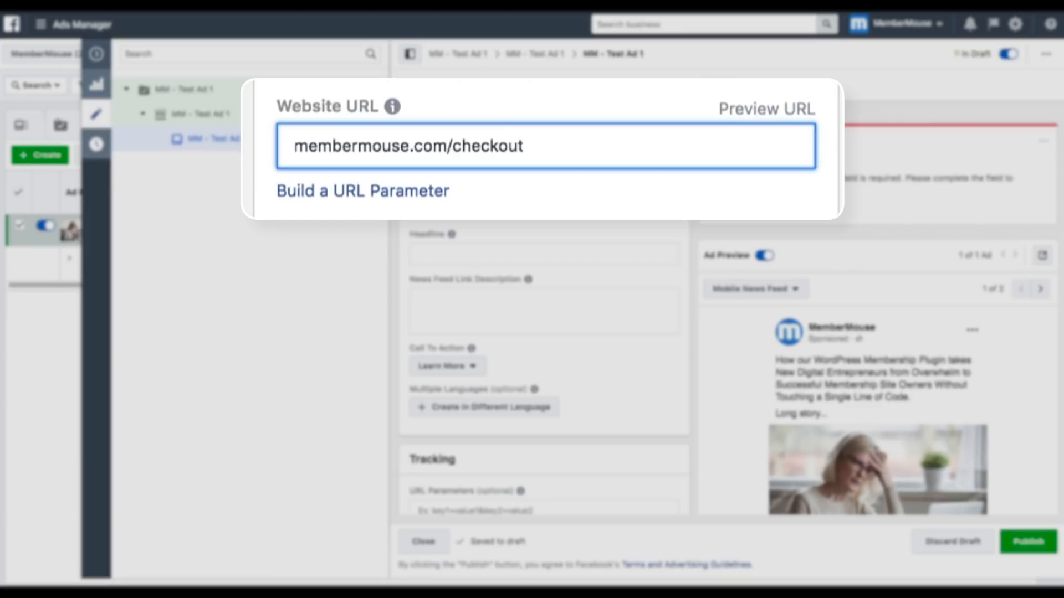
text(/)
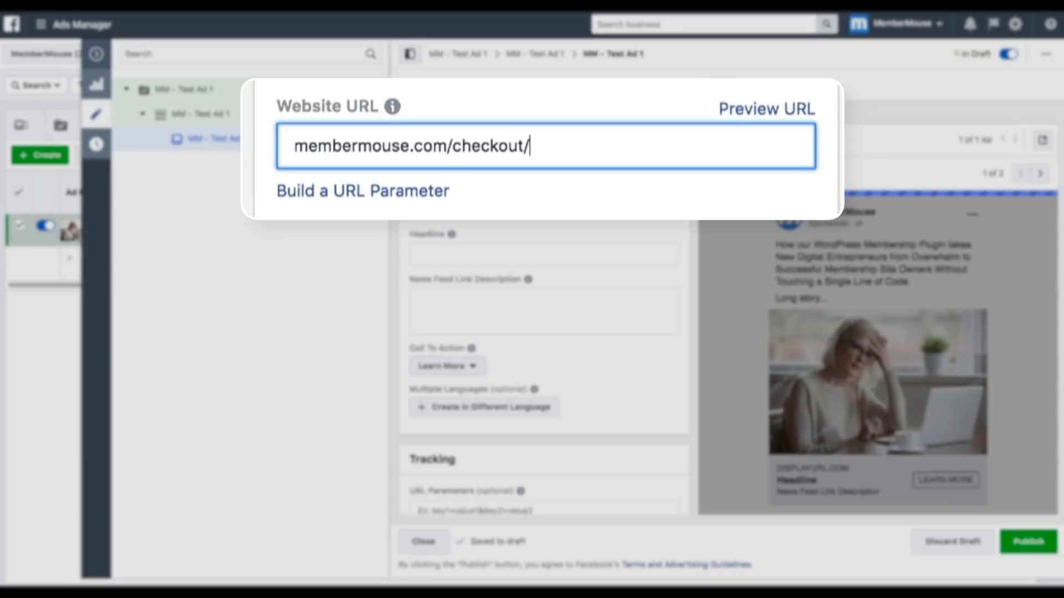
text(?sr)
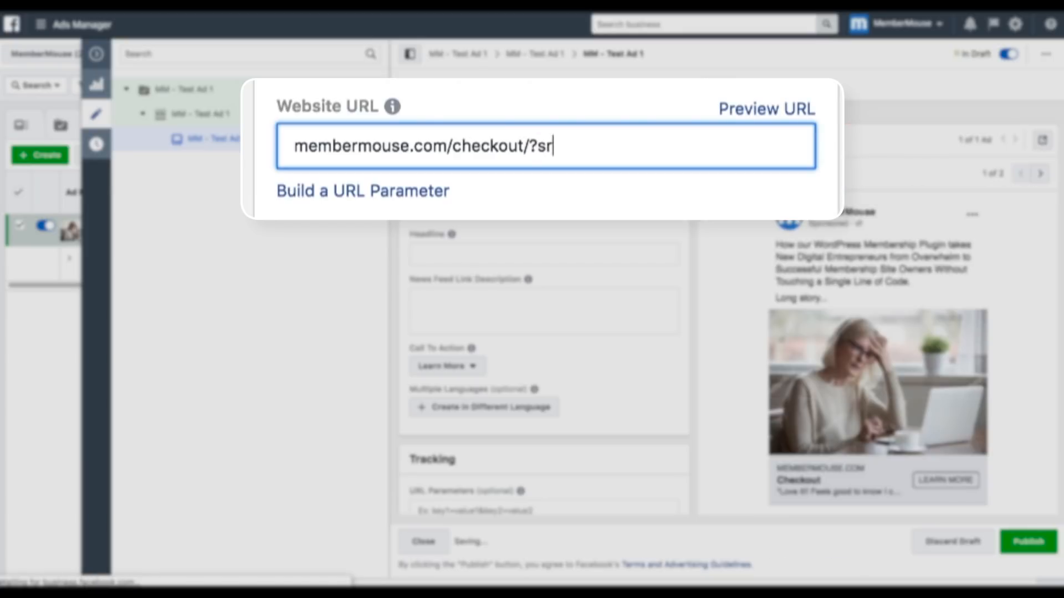
text(c=fb&ad=)
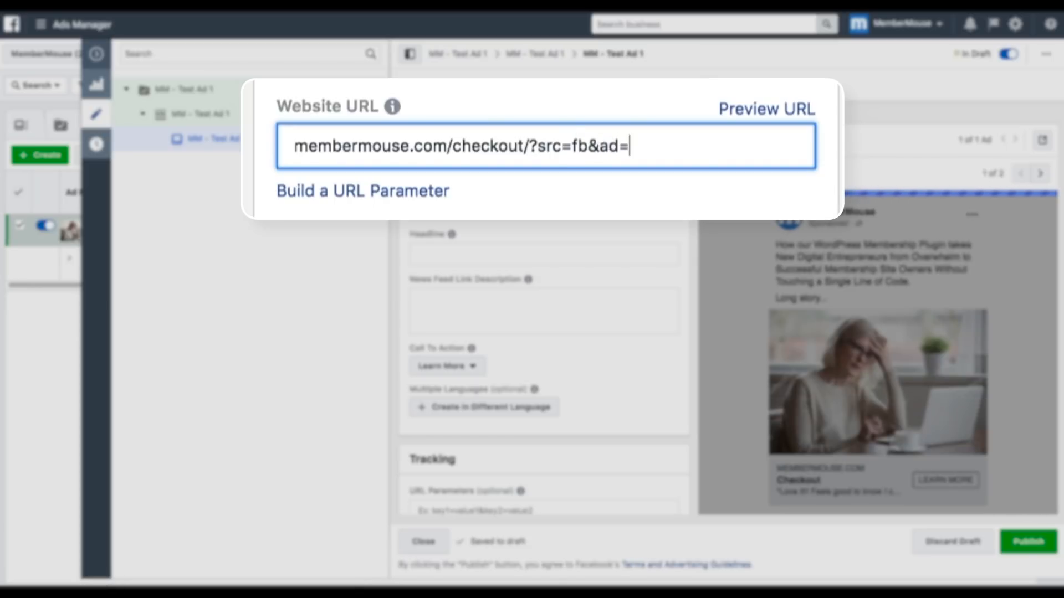
text(testad1)
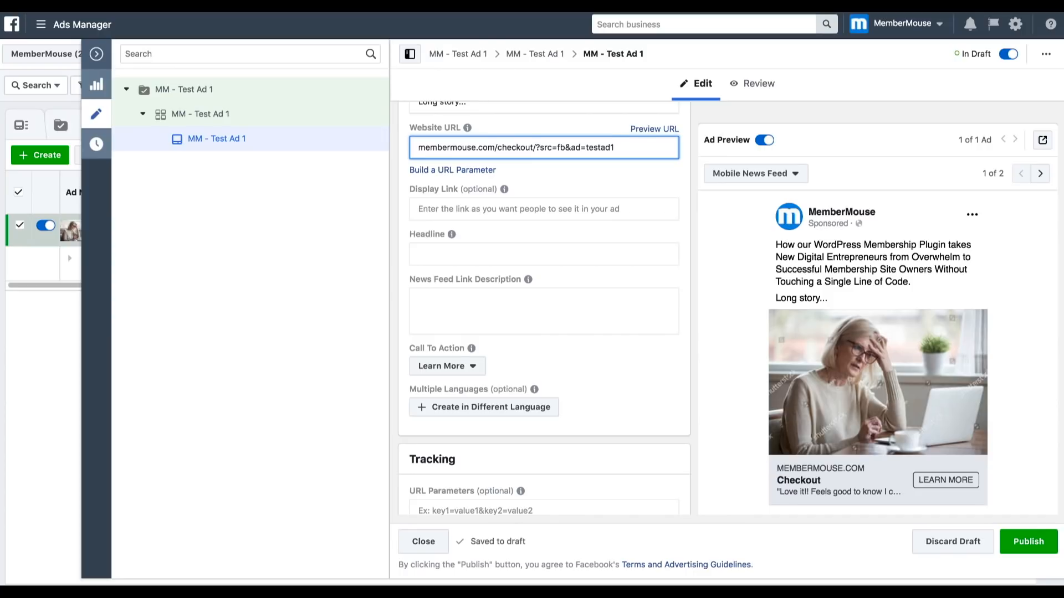
- Set the ad's Display Link to membermouse.com/checkout
scroll(558, 144, down, 1)
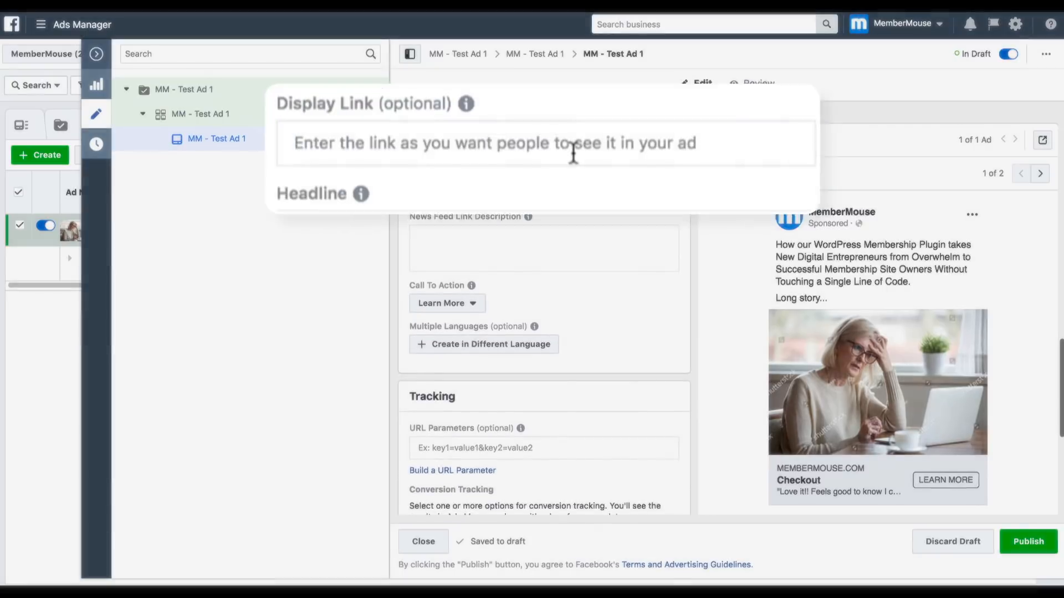
click(558, 146)
text(membermouse)
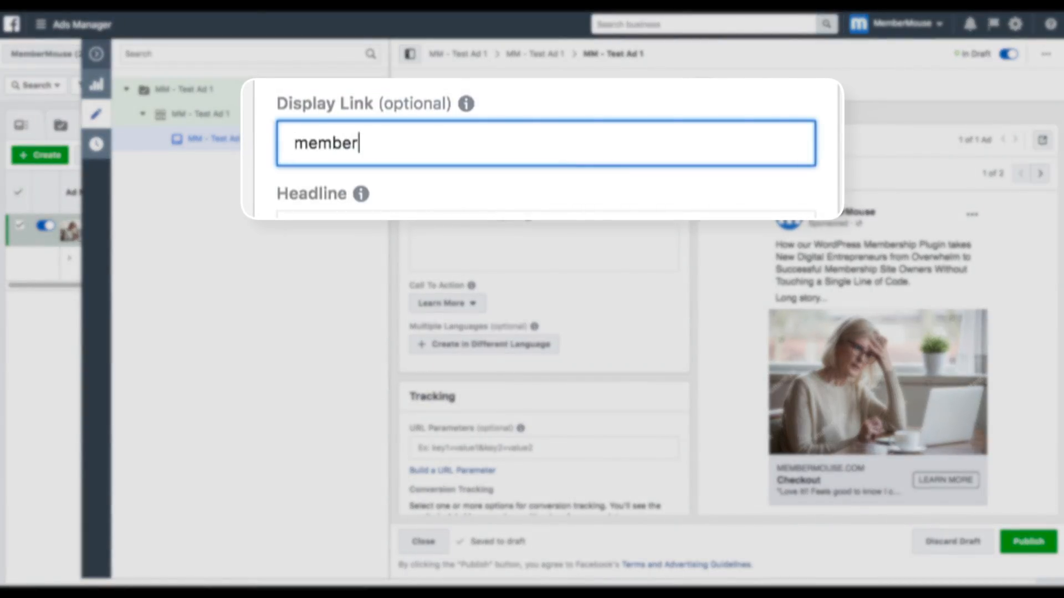
text(.com/checkout)
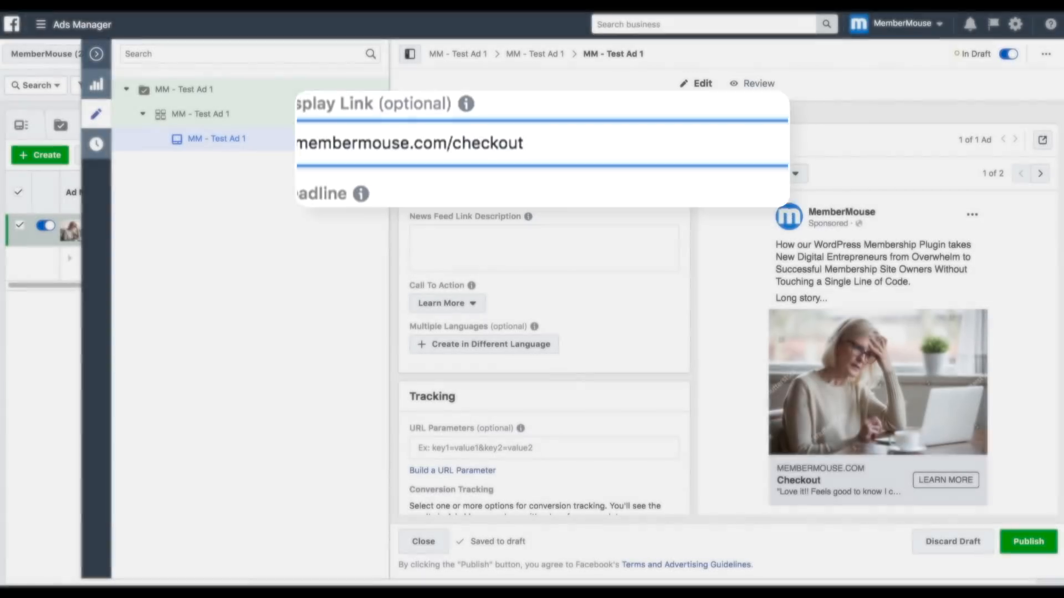
- Enter the ad headline "Click here to get your 15 day free trial now!"
key(Tab)
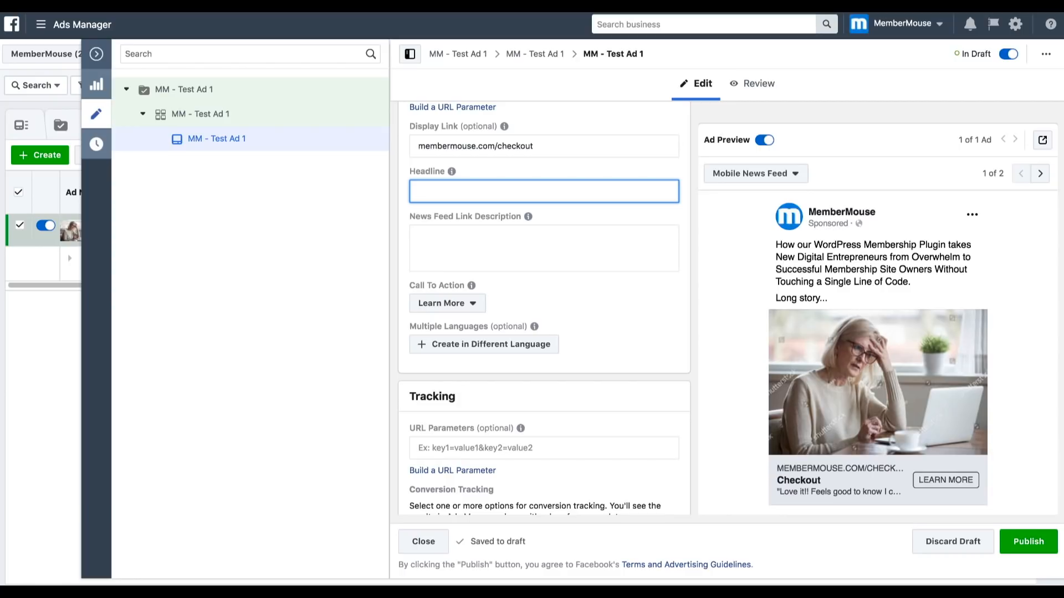
text(C)
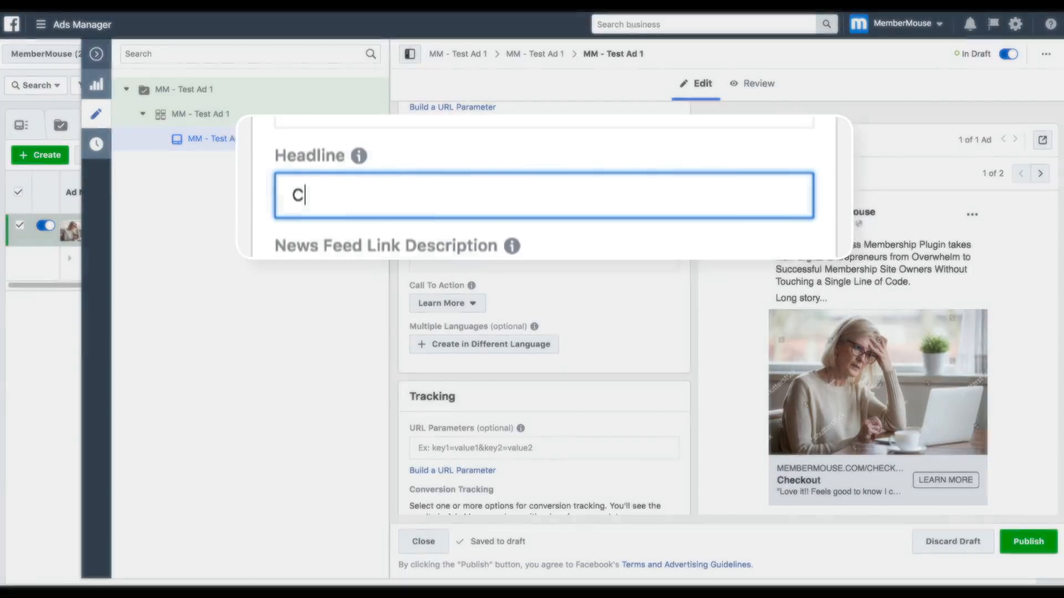
text(lick here to g)
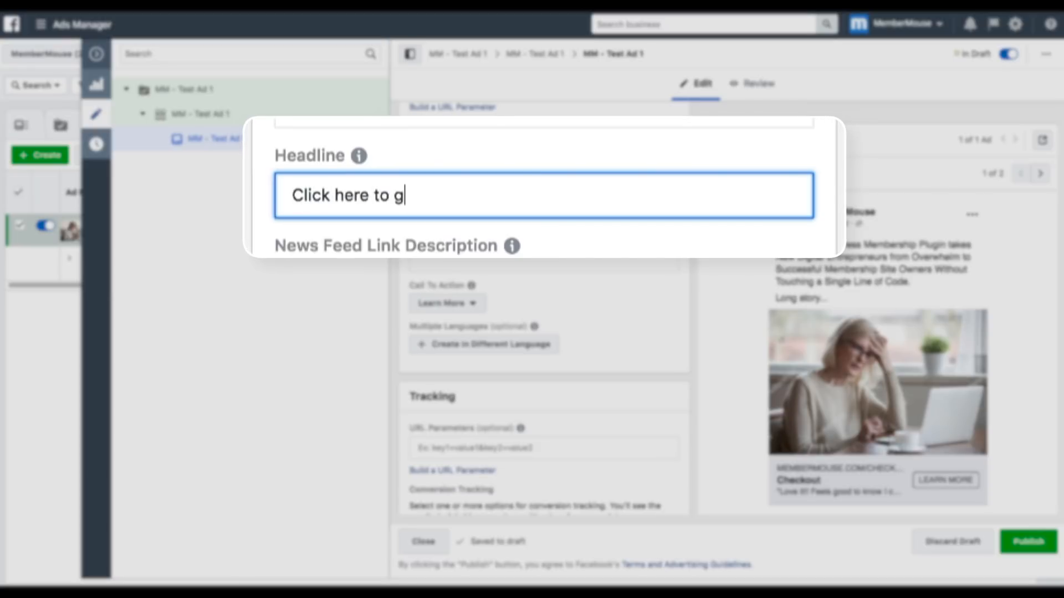
text(et your 15)
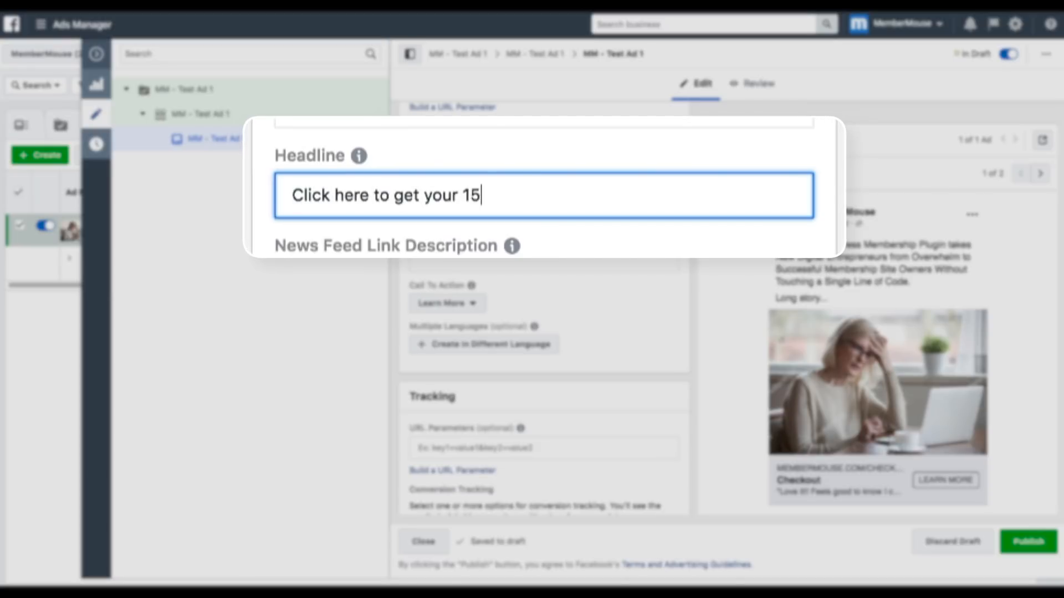
text( day free tr)
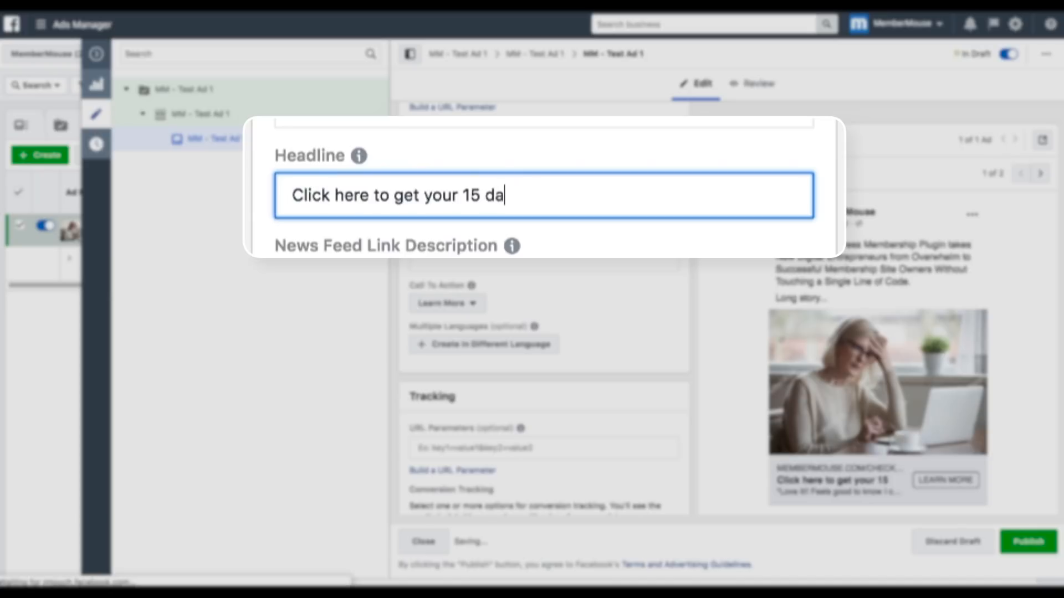
text(ial now!)
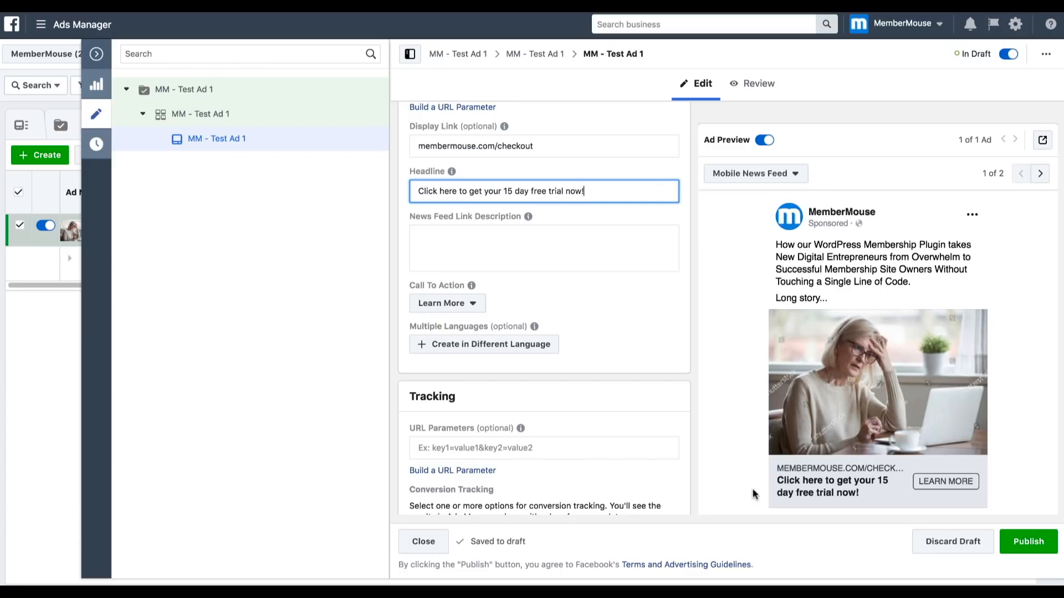
- Reword the ad headline to "Click the learn more button to get your 15 day free trial"
double_click(451, 191)
text(the learn more button)
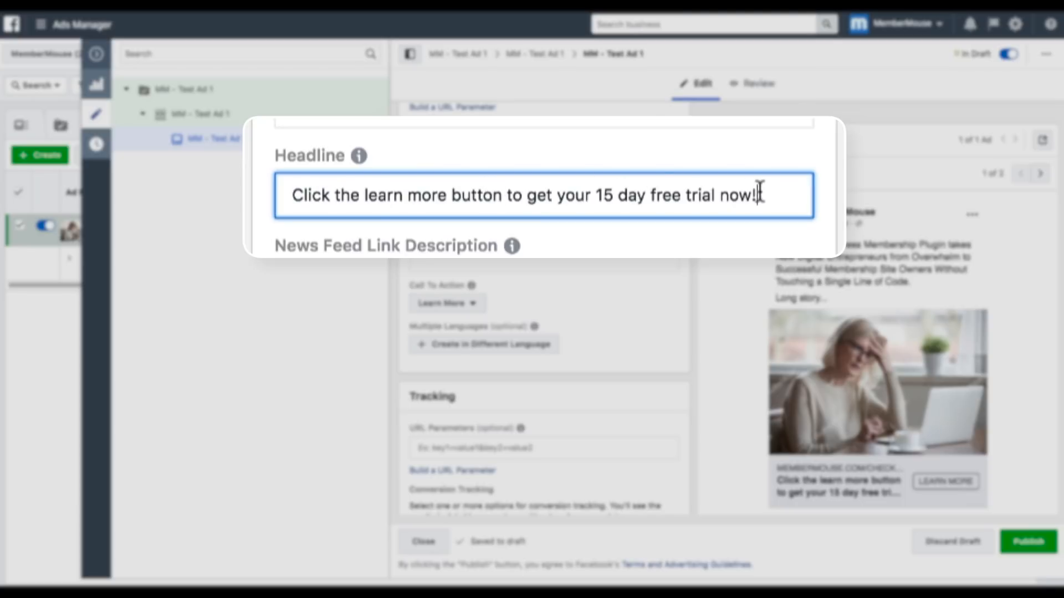
key(BackSpace)
key(BackSpace)
key(BackSpace)
key(BackSpace)
key(BackSpace)
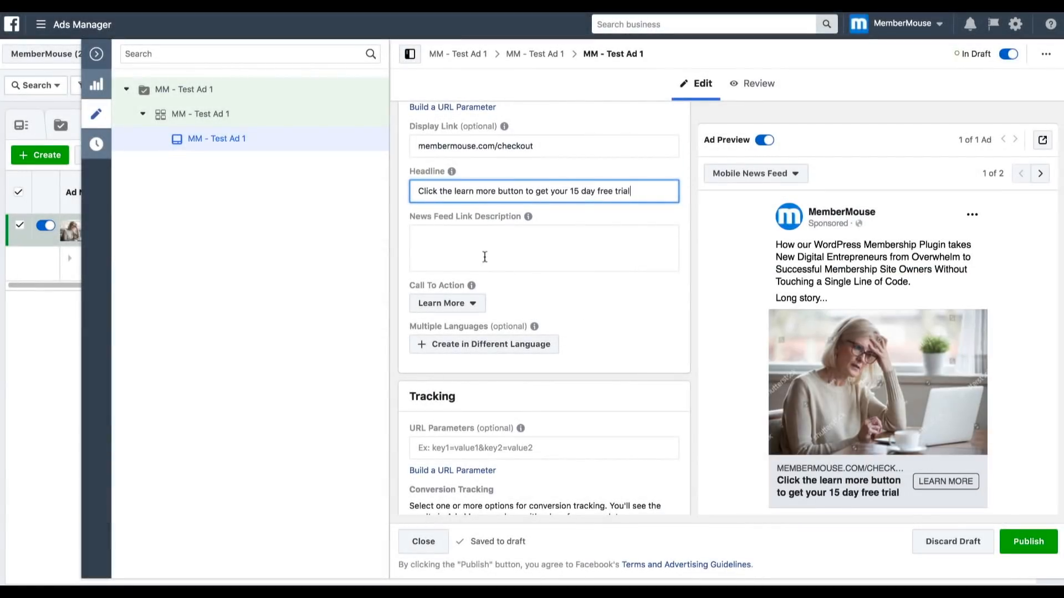
- Set the ad's News Feed Link Description to "Free trial offer only available for 24 hours."
click(436, 237)
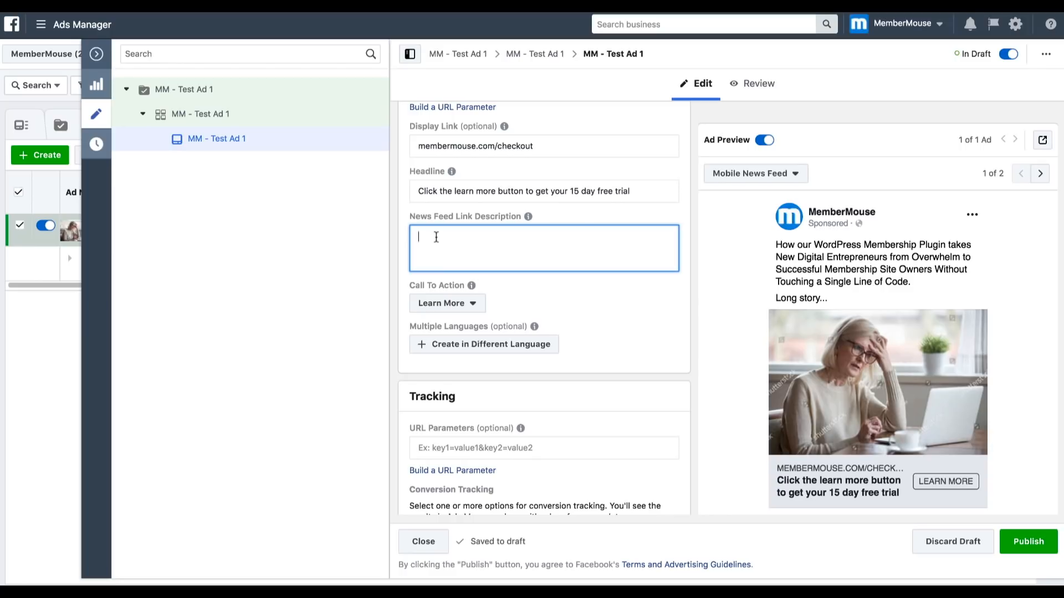
text(Free)
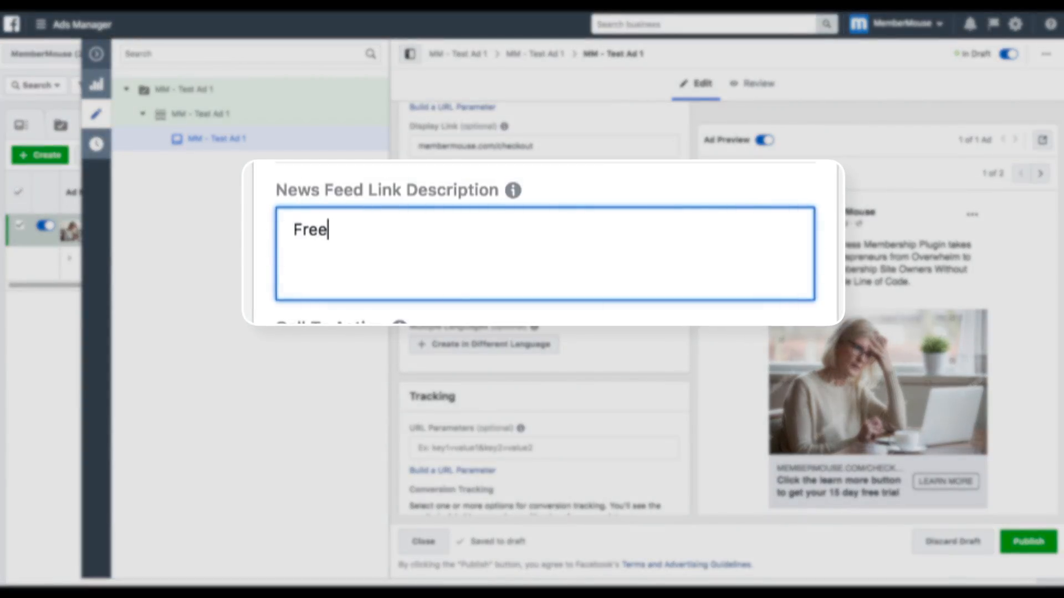
text( trial offe)
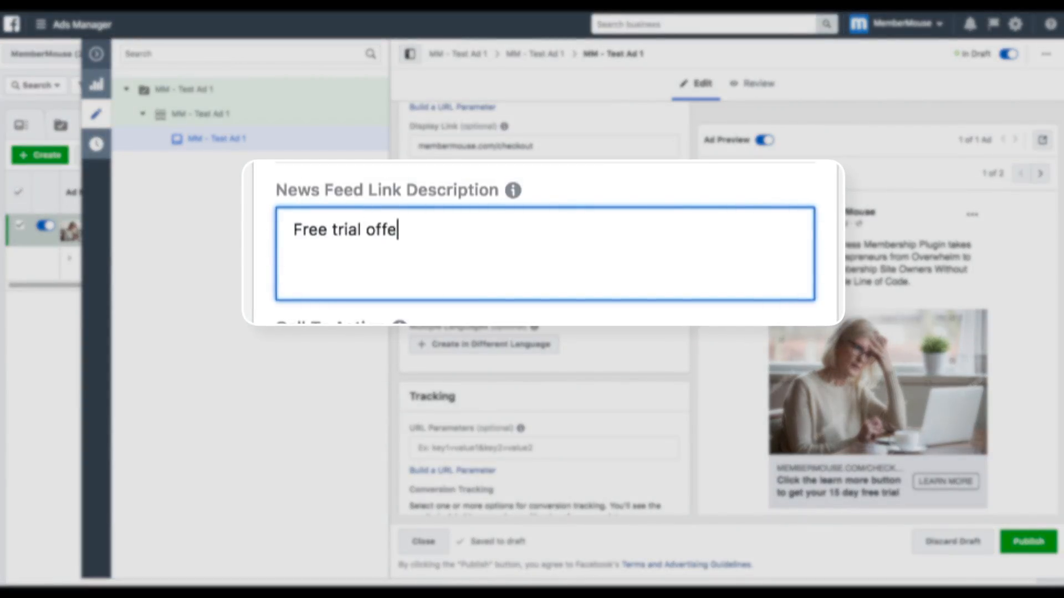
text(r only ava)
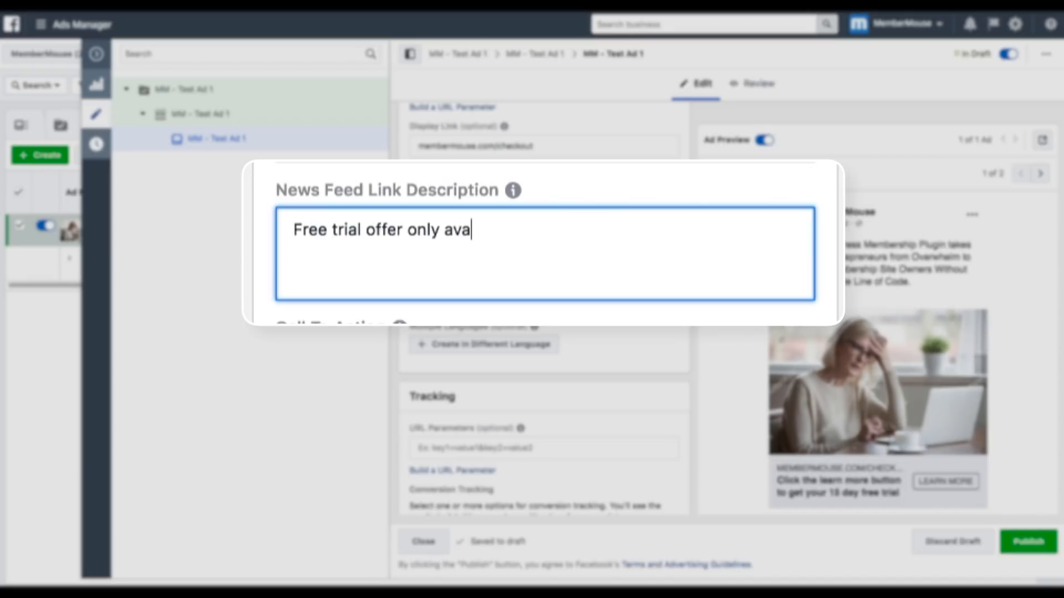
text(ilable for 24 hours.)
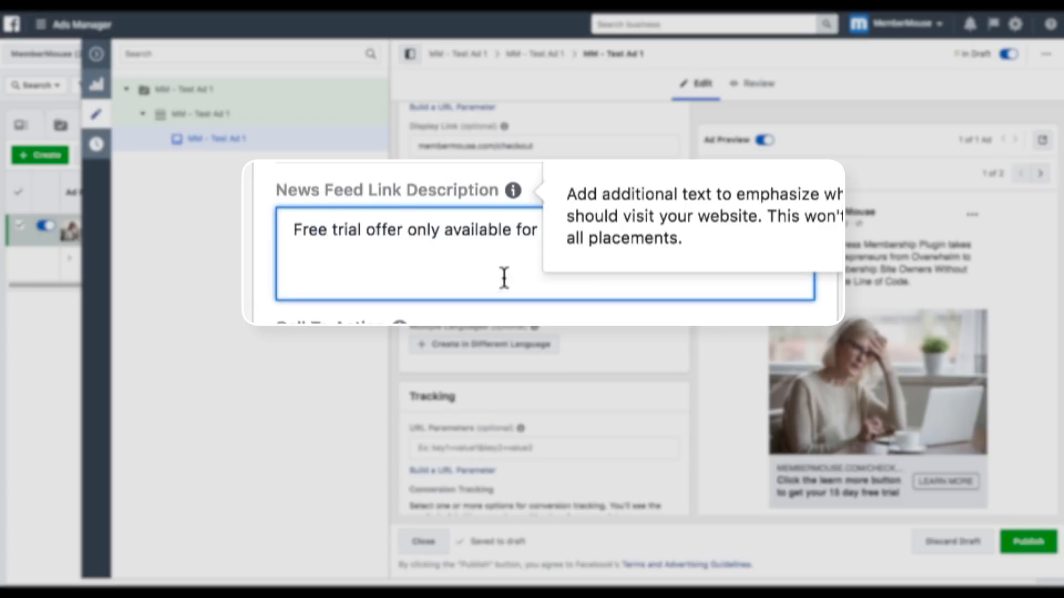
click(615, 320)
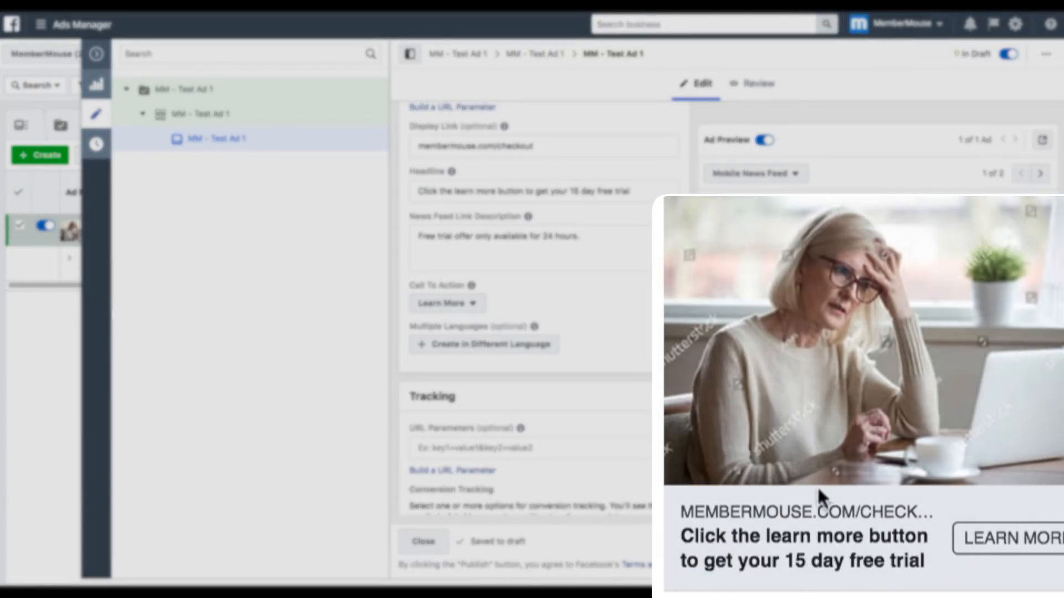
- Review the ad's call to action and its tracking settings, including URL parameters, Facebook Pixel and offline events
scroll(526, 310, down, 1)
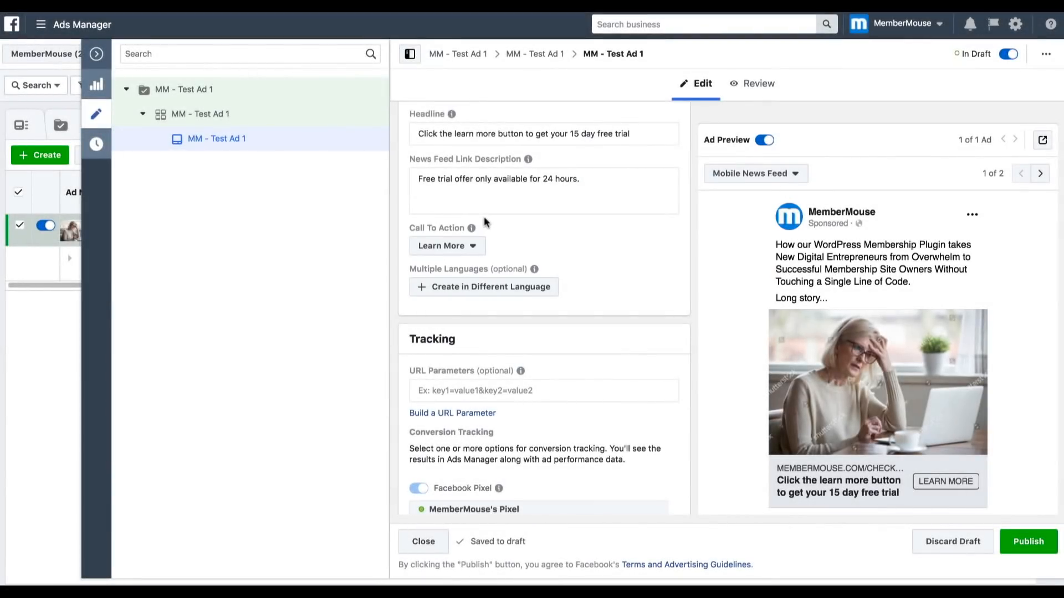
scroll(483, 222, down, 3)
mouse_move(520, 265)
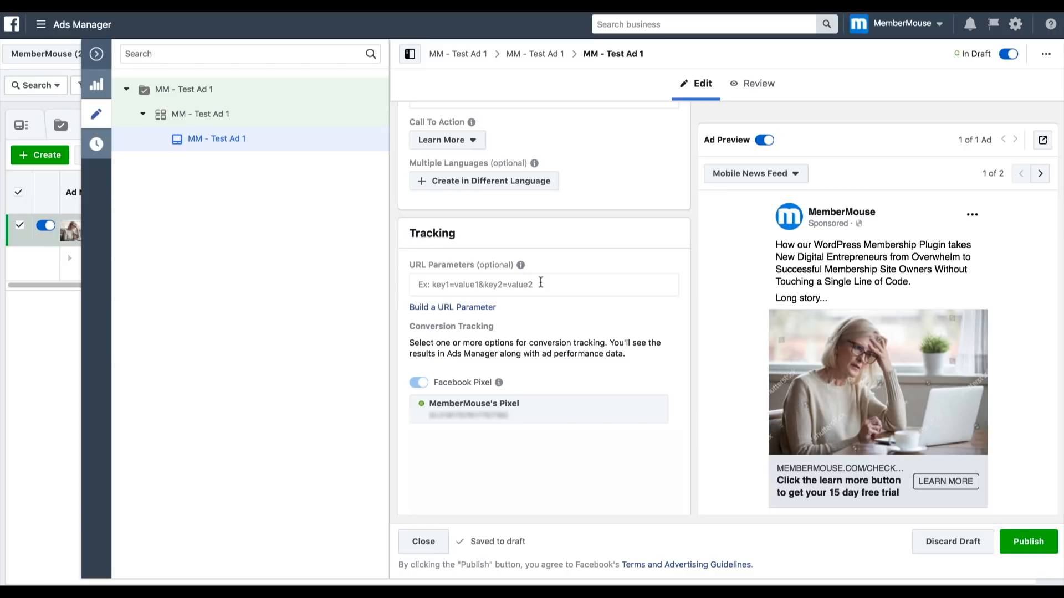
scroll(540, 280, down, 2)
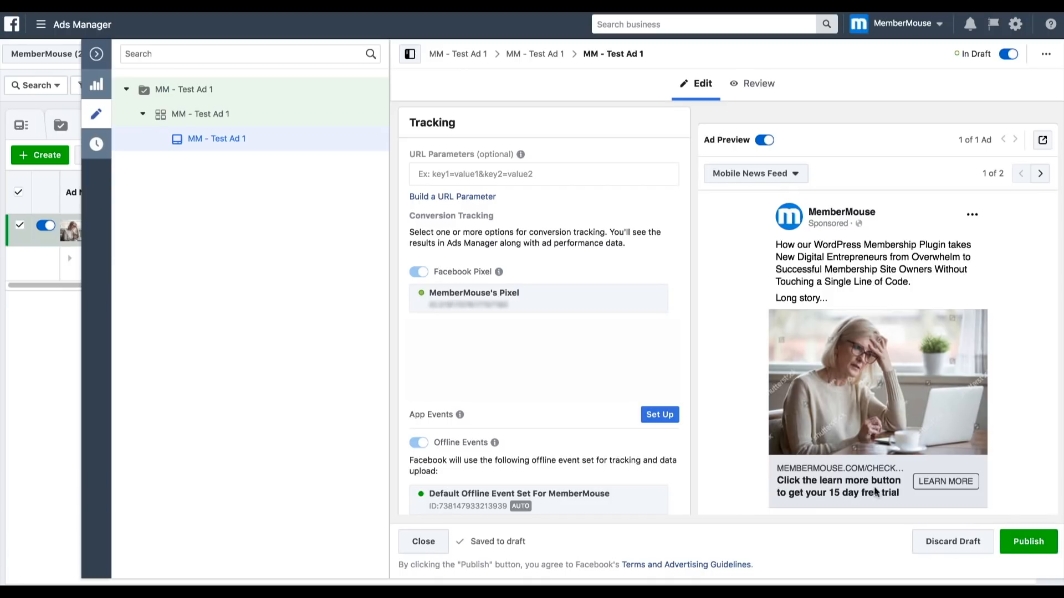
mouse_move(321, 148)
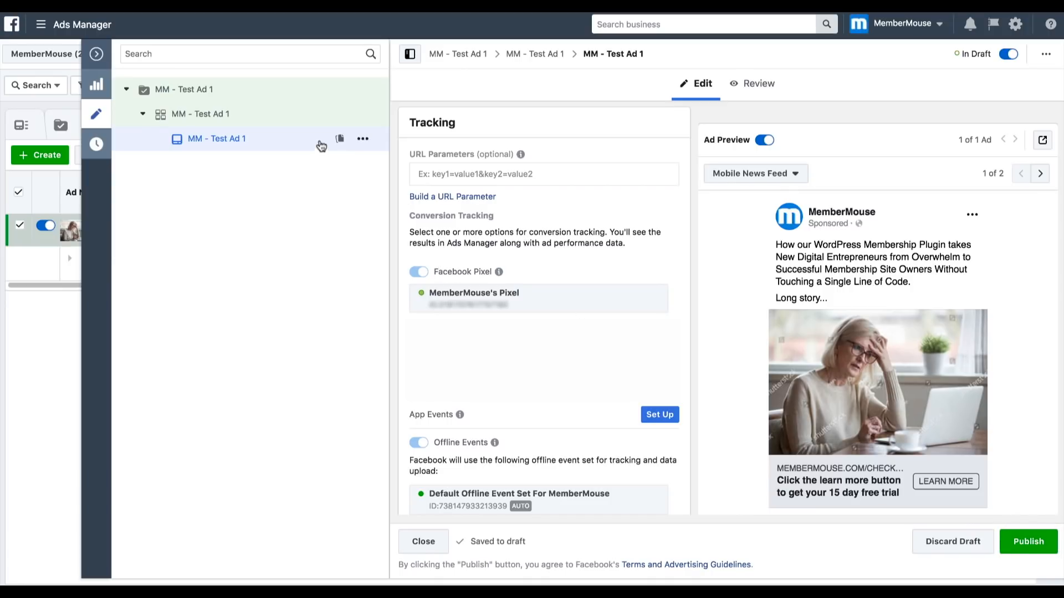
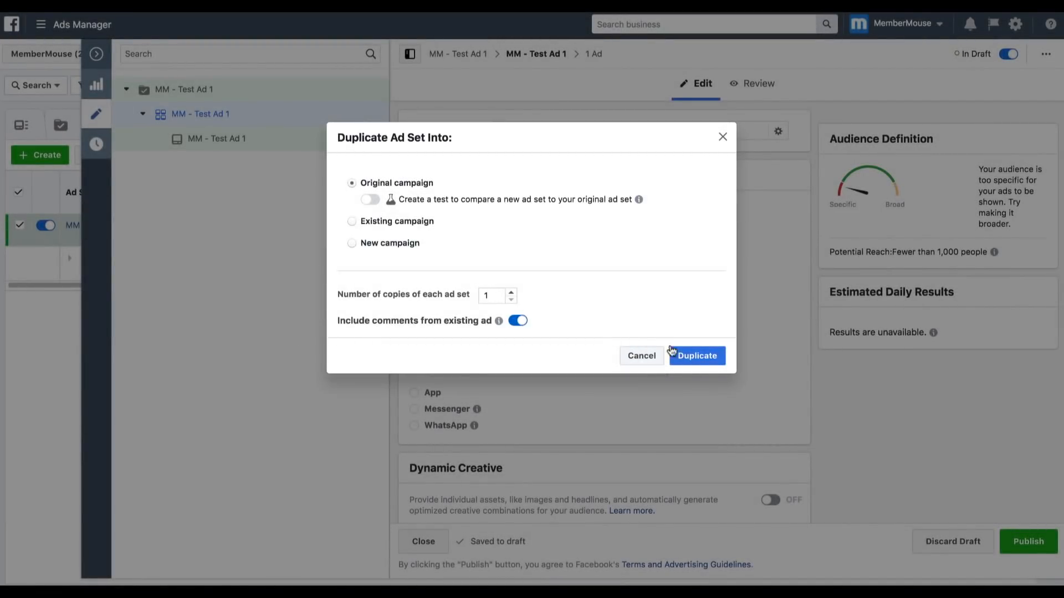
- Duplicate the MM - Test Ad 1 ad set once within its original campaign, including comments from the existing ad
click(700, 357)
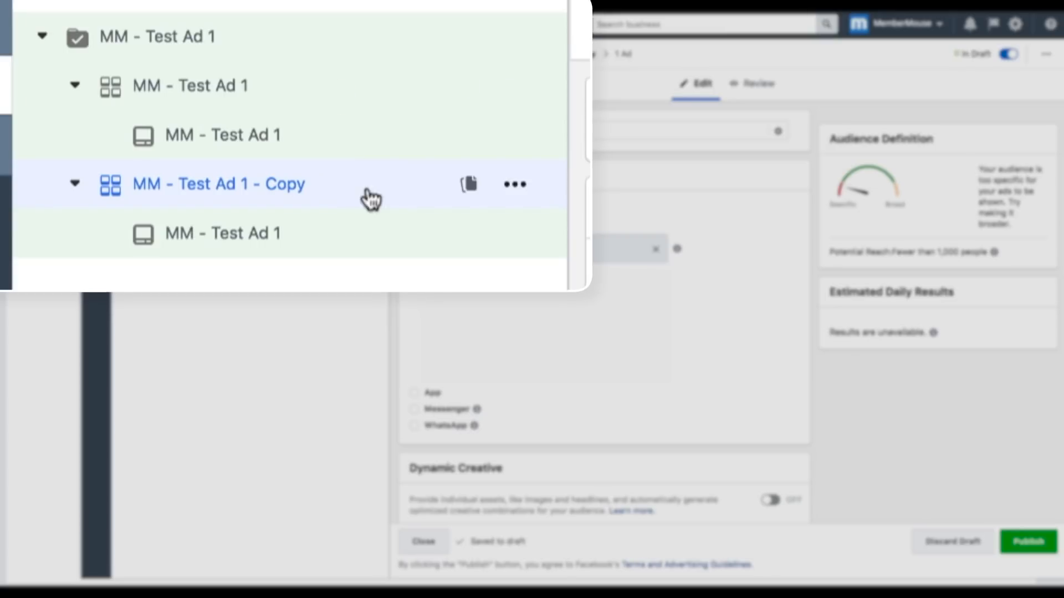
- Remove the US 1% lookalike from the copied ad set's included audiences and browse the available lookalike audiences
scroll(401, 191, down, 10)
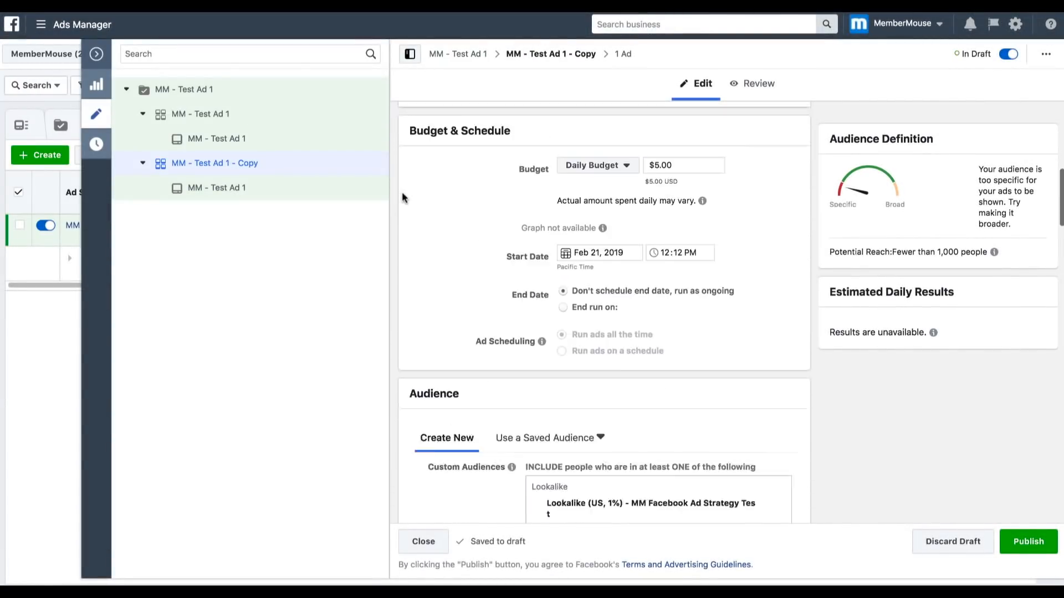
scroll(401, 191, down, 2)
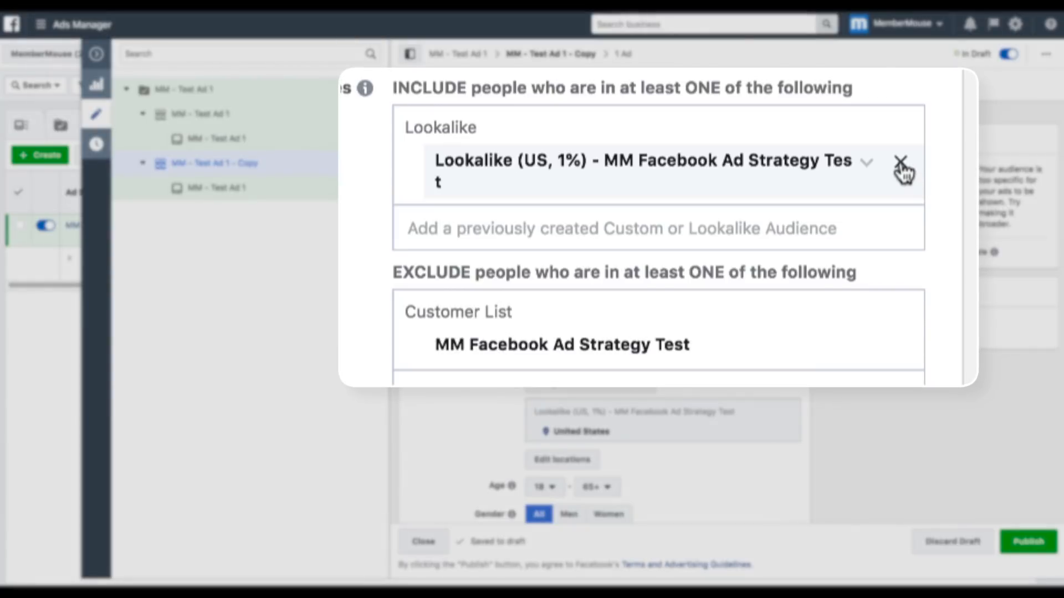
click(899, 163)
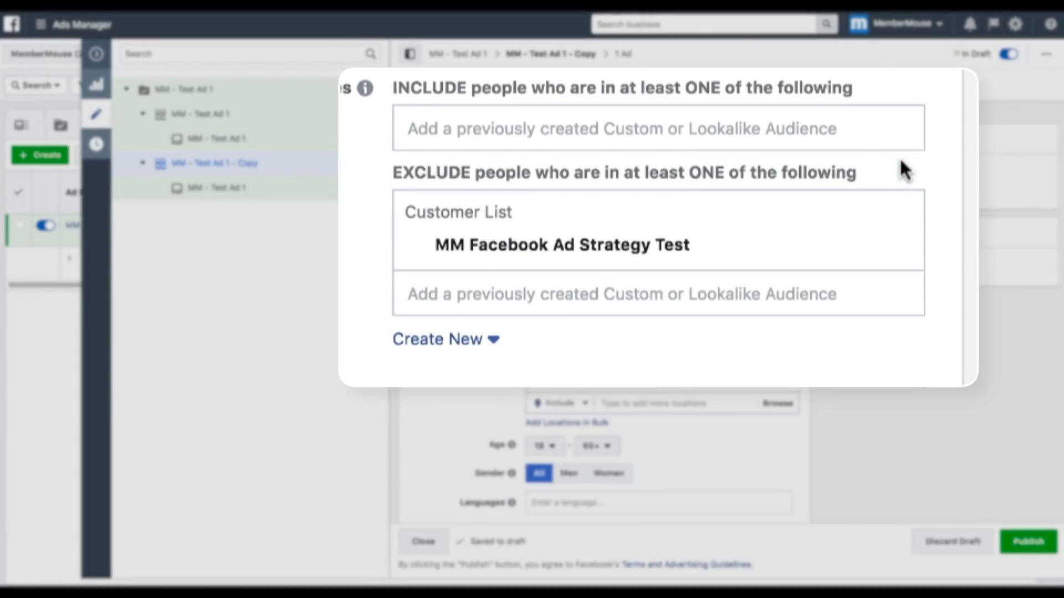
click(426, 128)
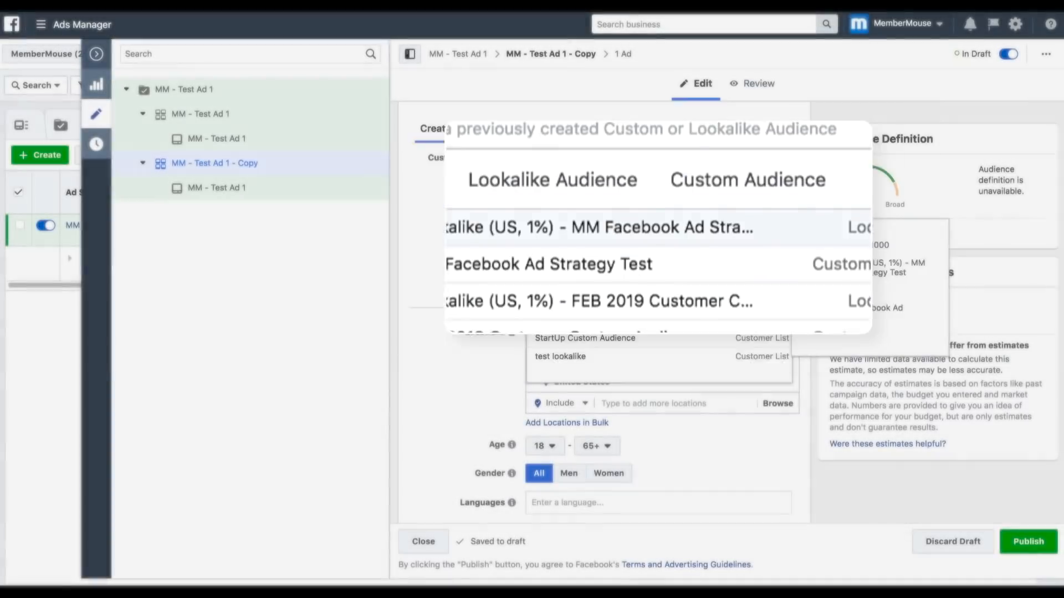
click(508, 185)
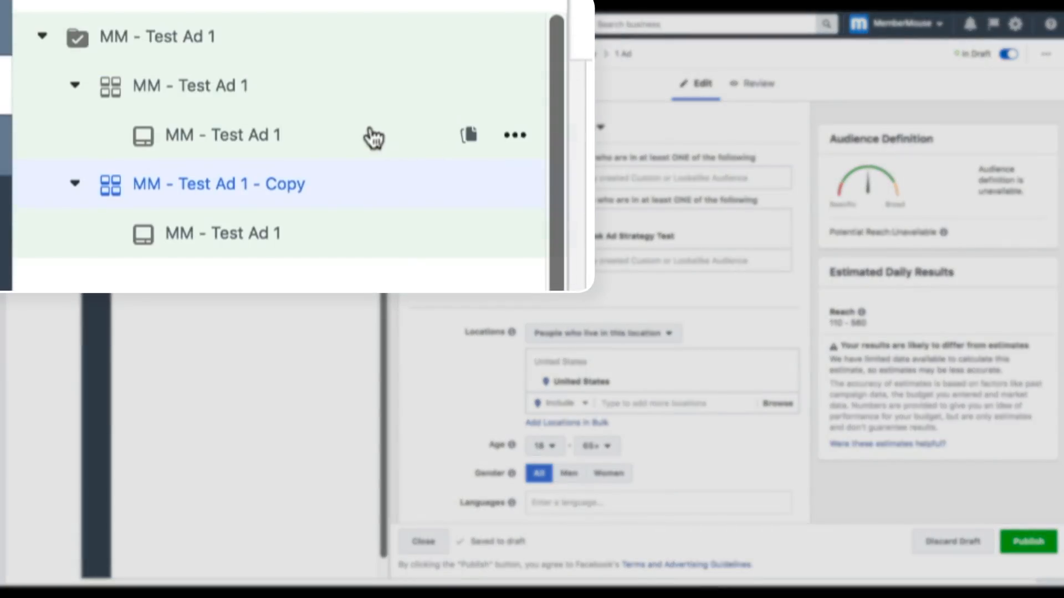
- Examine the existing-post option and its post ID entry for the copied ad set's ad, leaving it on Create Ad
click(331, 249)
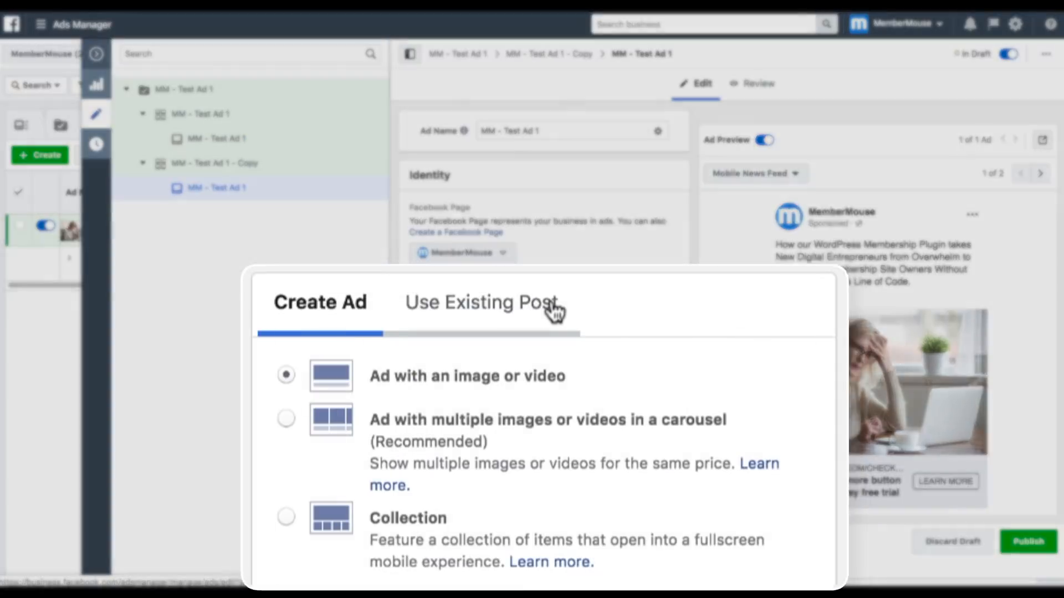
click(546, 366)
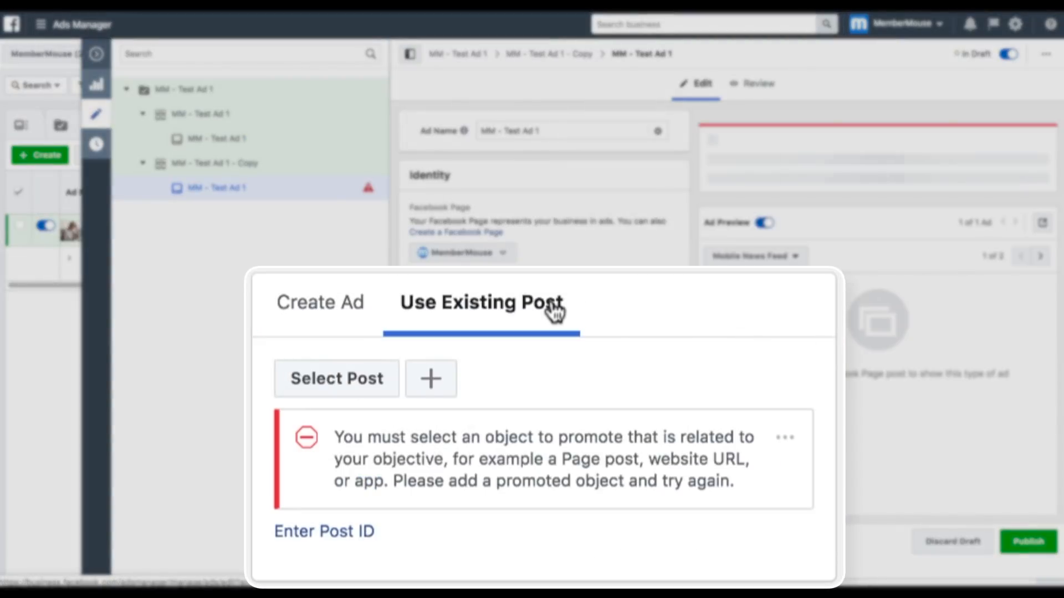
click(361, 533)
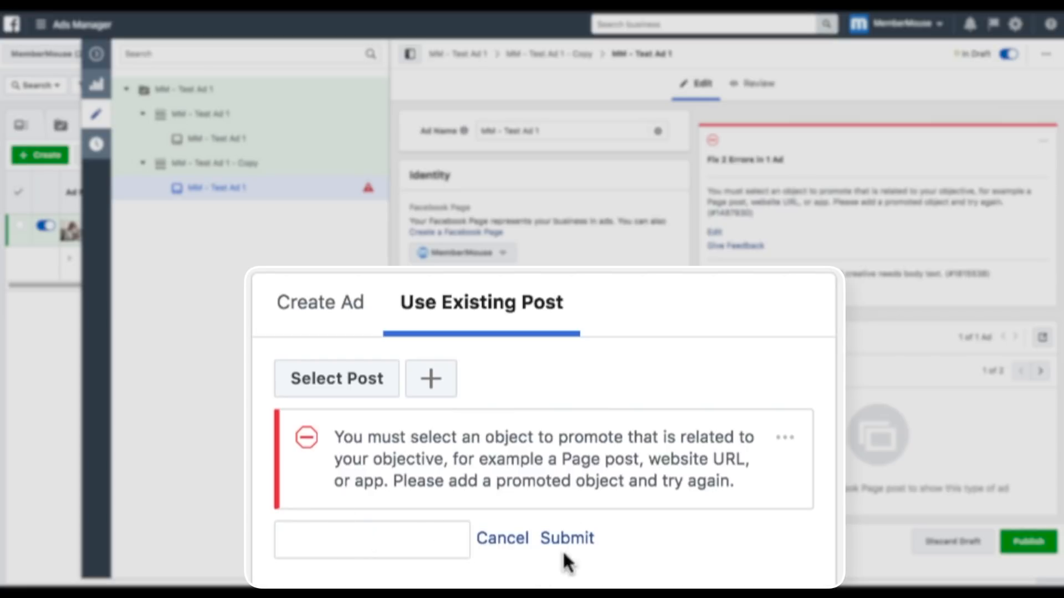
click(500, 540)
click(340, 319)
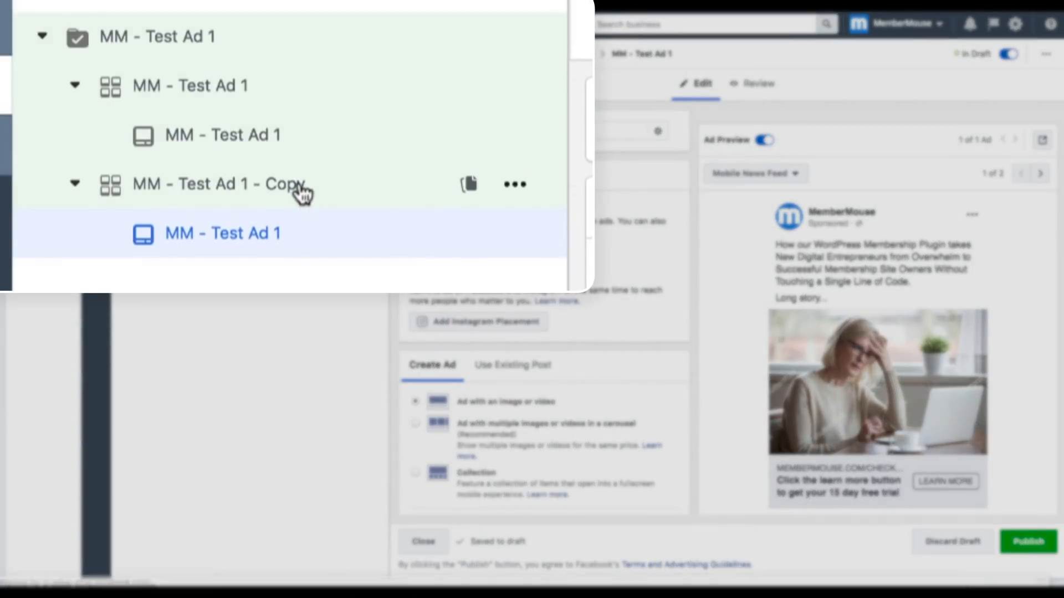
- Rename the copied ad set as "MM - Test Ad 1 - UK LAL"
click(301, 187)
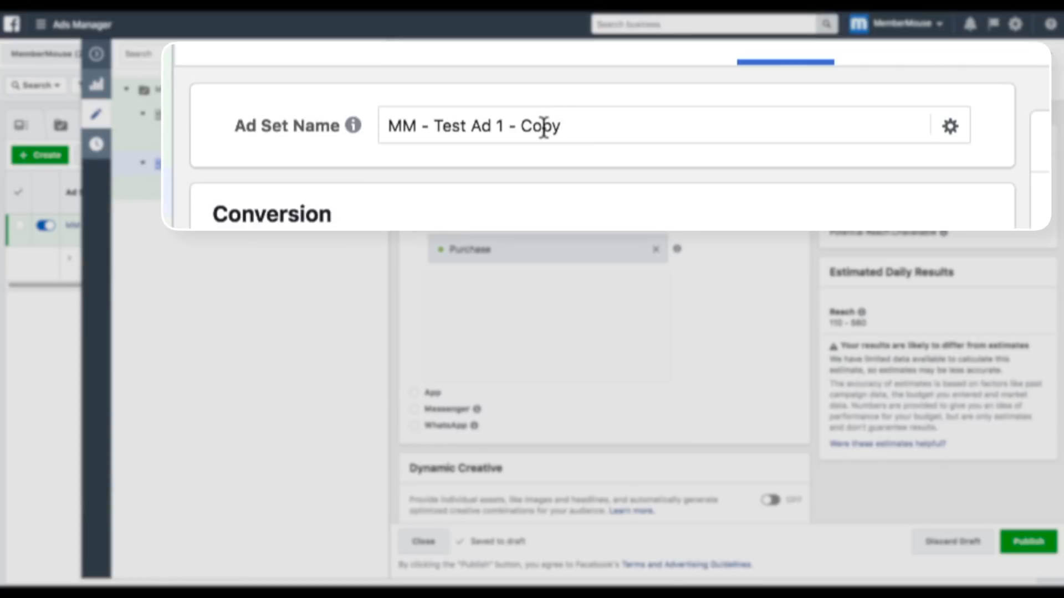
double_click(544, 126)
text(UK LAL)
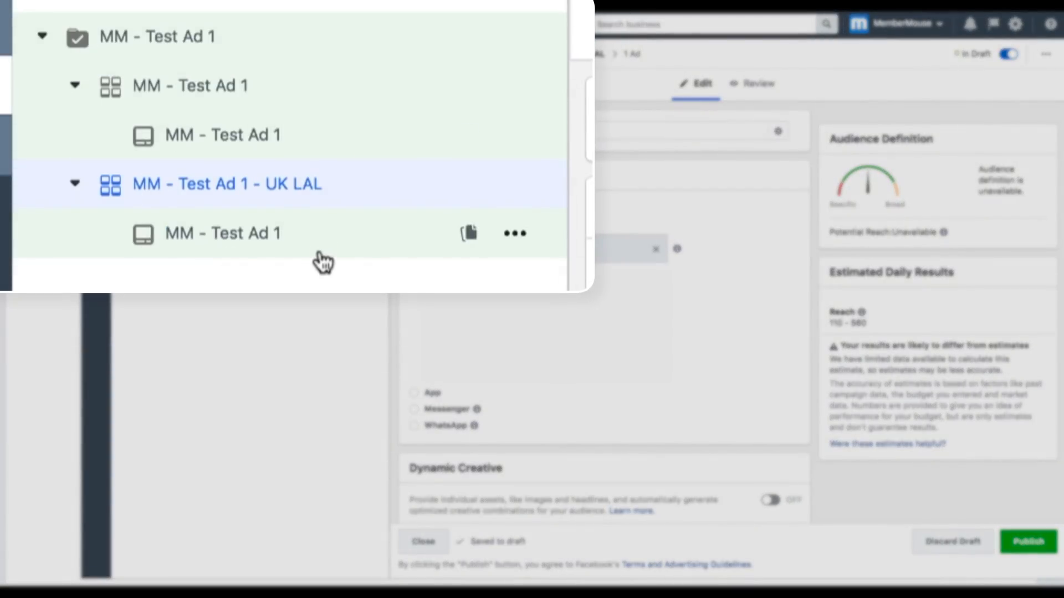
- Rename the original ad set as "MM - Test Ad 1 - US LAL"
click(320, 110)
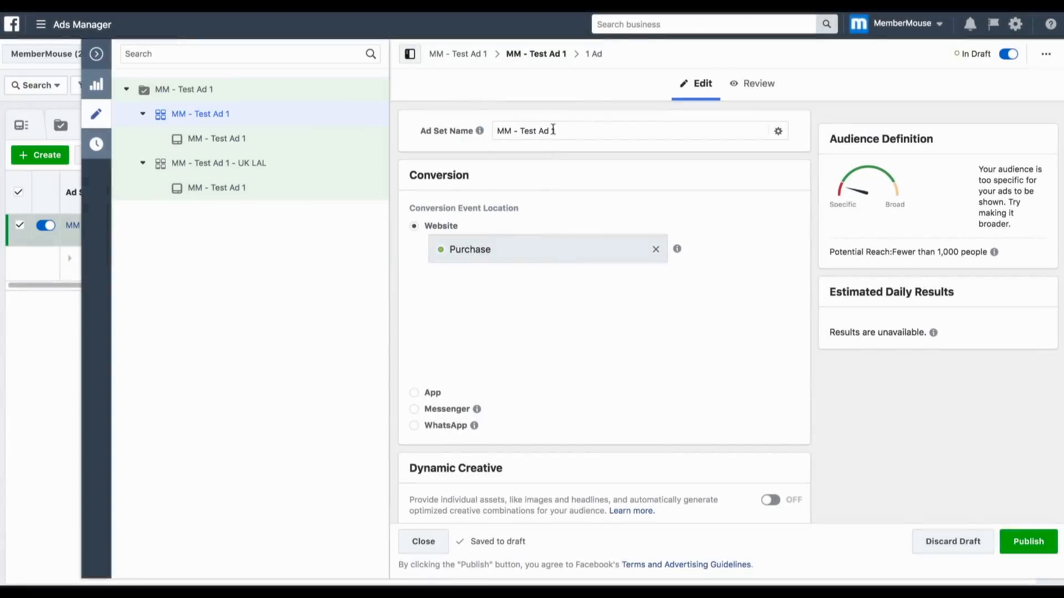
click(567, 130)
text(- US)
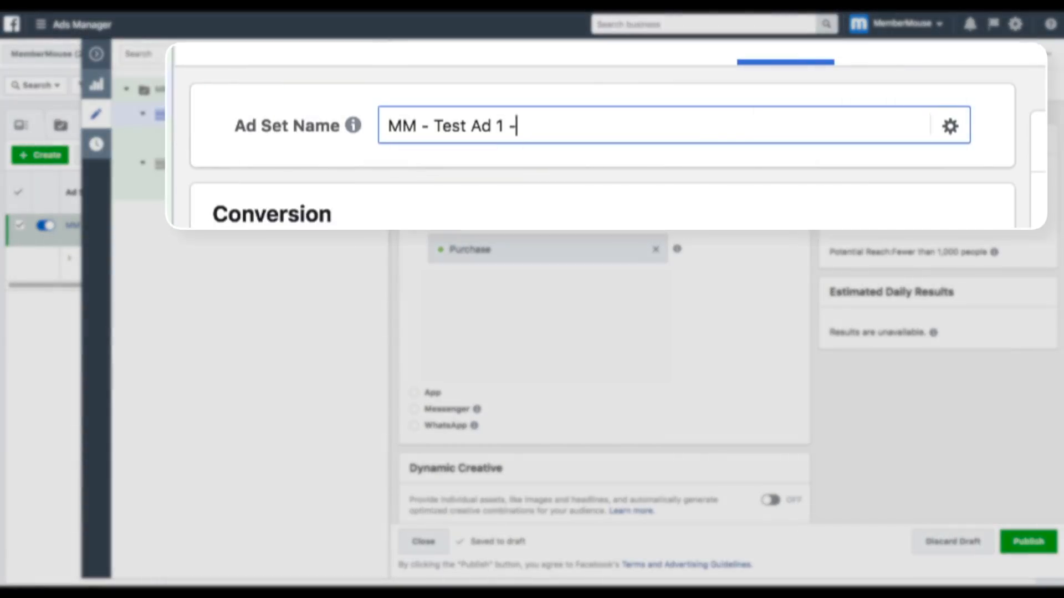
text( LAL)
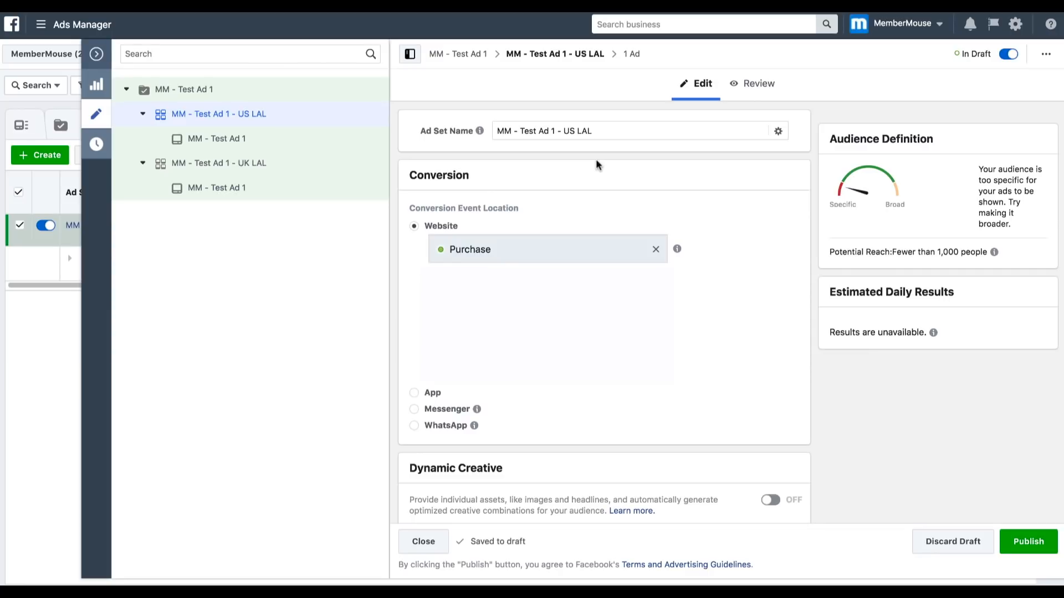
- Duplicate the MM - Test Ad 1 - US LAL ad set once within its original campaign
mouse_move(367, 114)
click(367, 114)
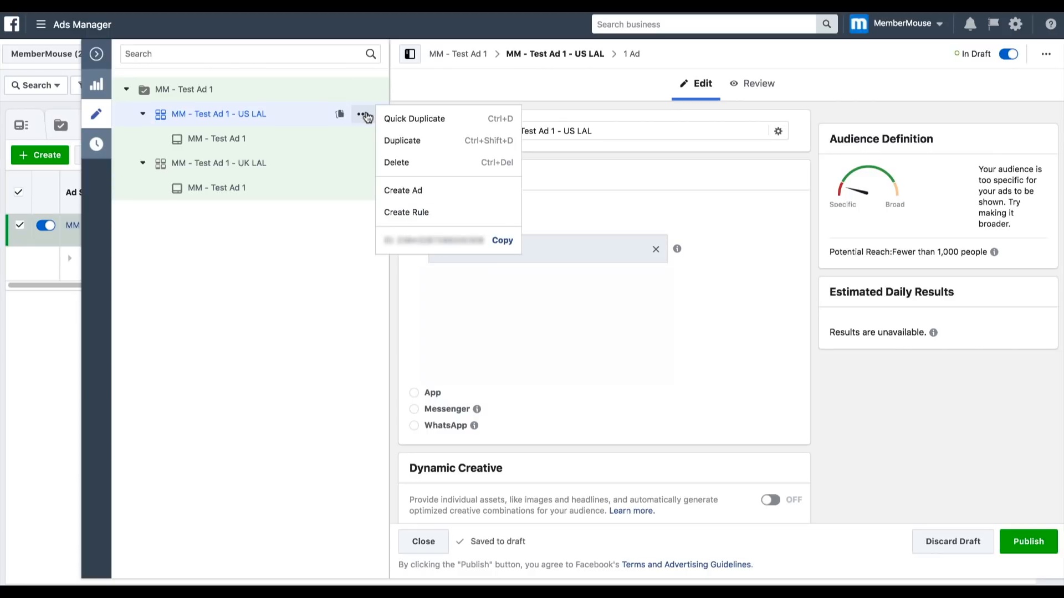
click(395, 140)
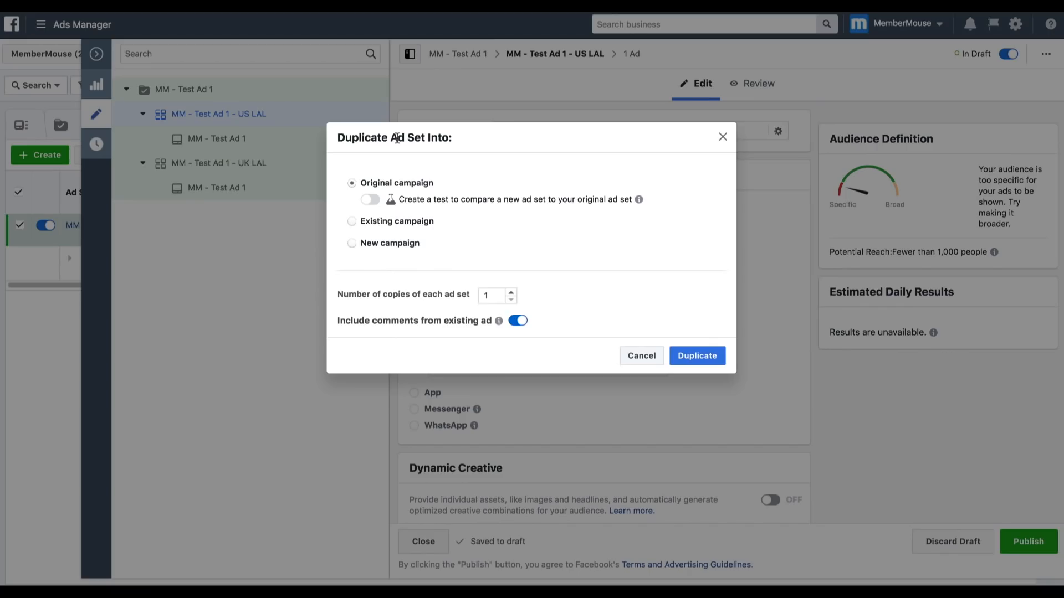
click(691, 354)
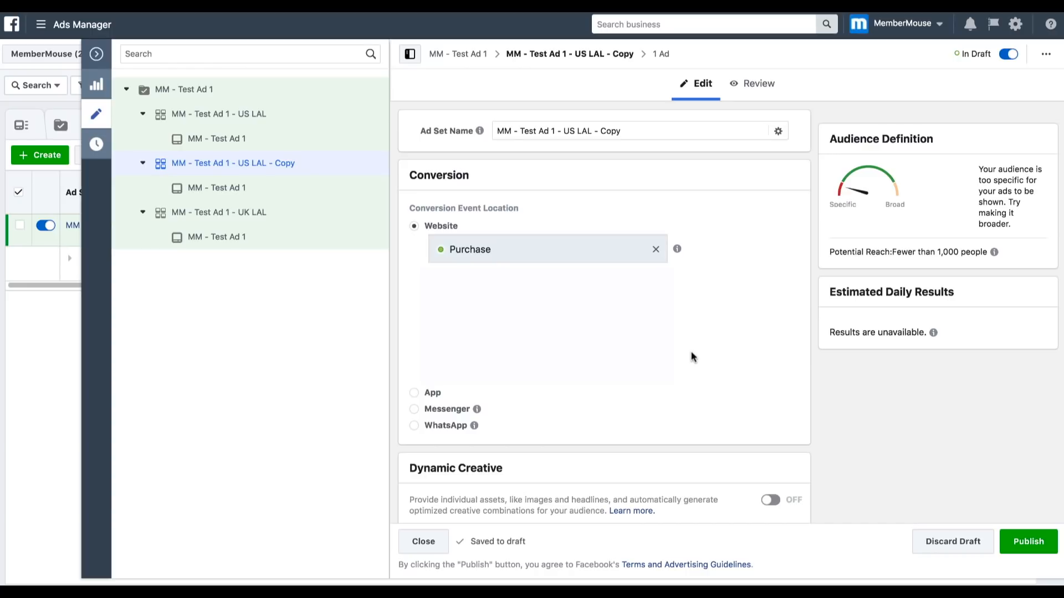
- Remove the US 1% lookalike from the included custom audiences of the US LAL copy
scroll(692, 358, down, 20)
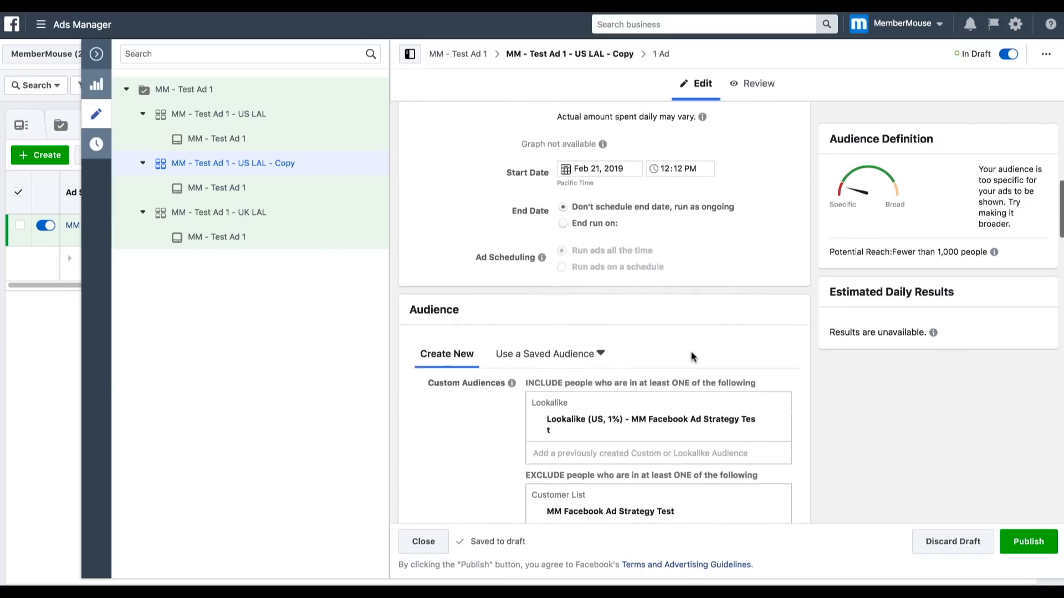
scroll(693, 357, down, 1)
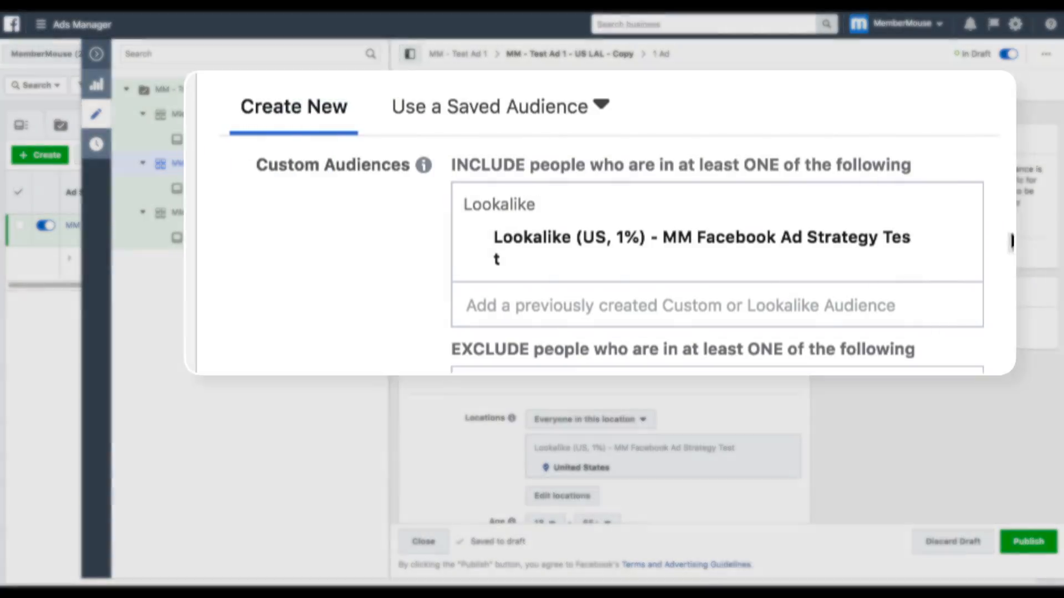
click(961, 242)
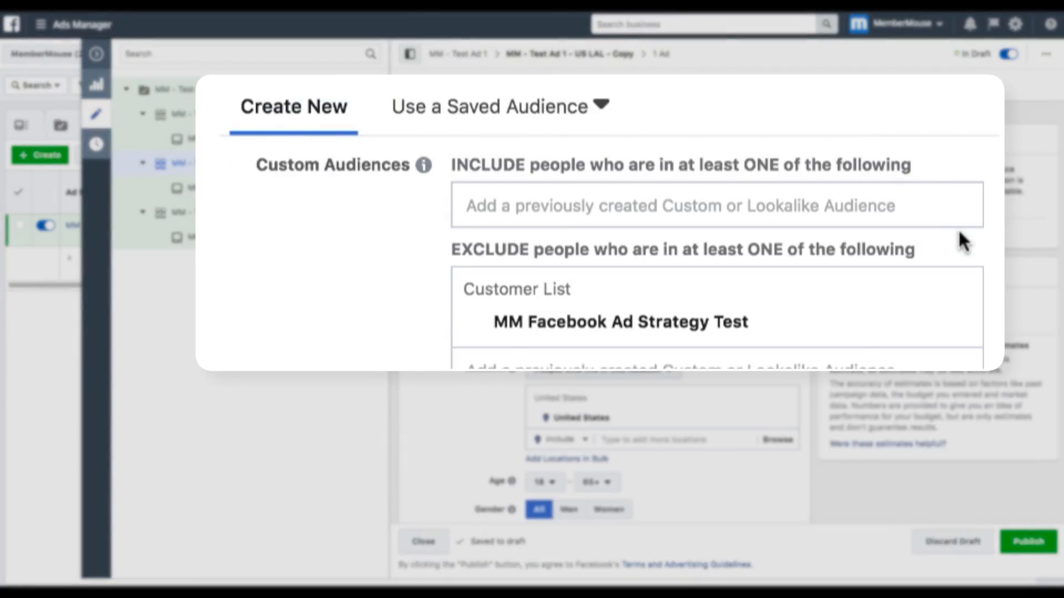
- Add the WordPress interest to the detailed targeting of the US LAL copy
scroll(781, 233, down, 6)
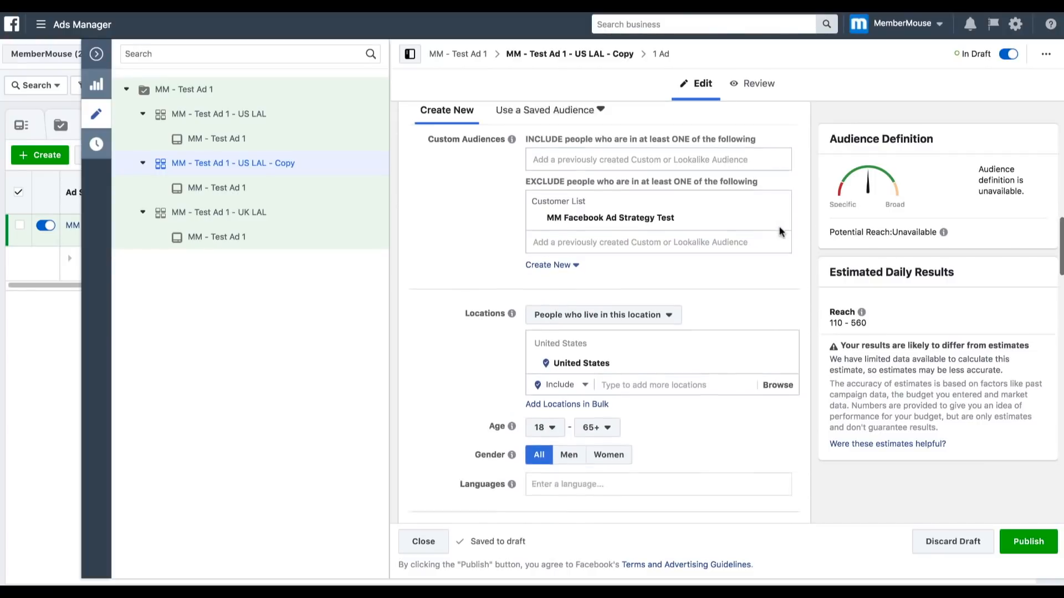
scroll(782, 233, down, 2)
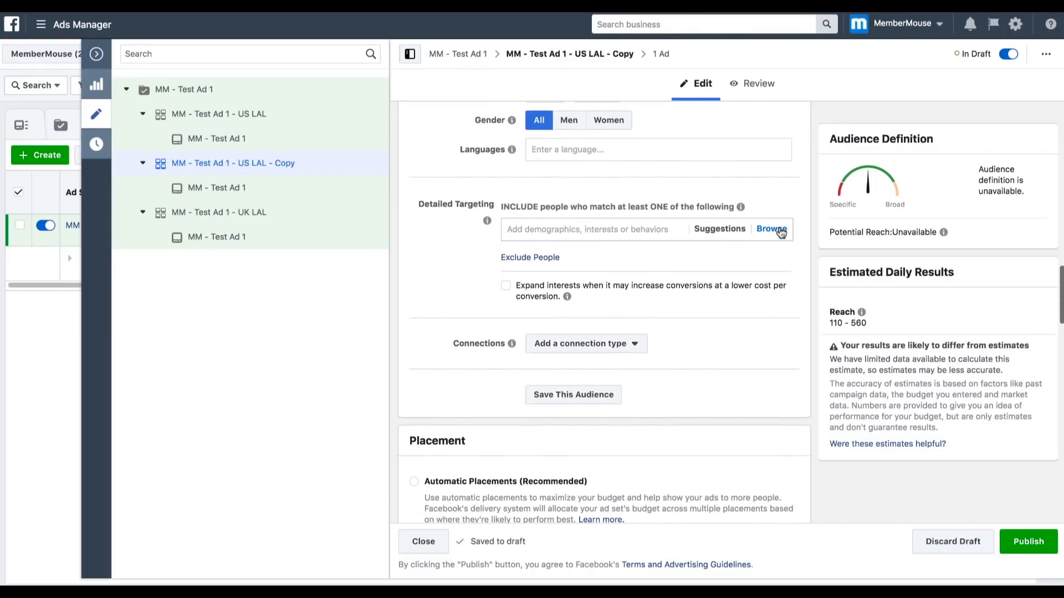
click(545, 195)
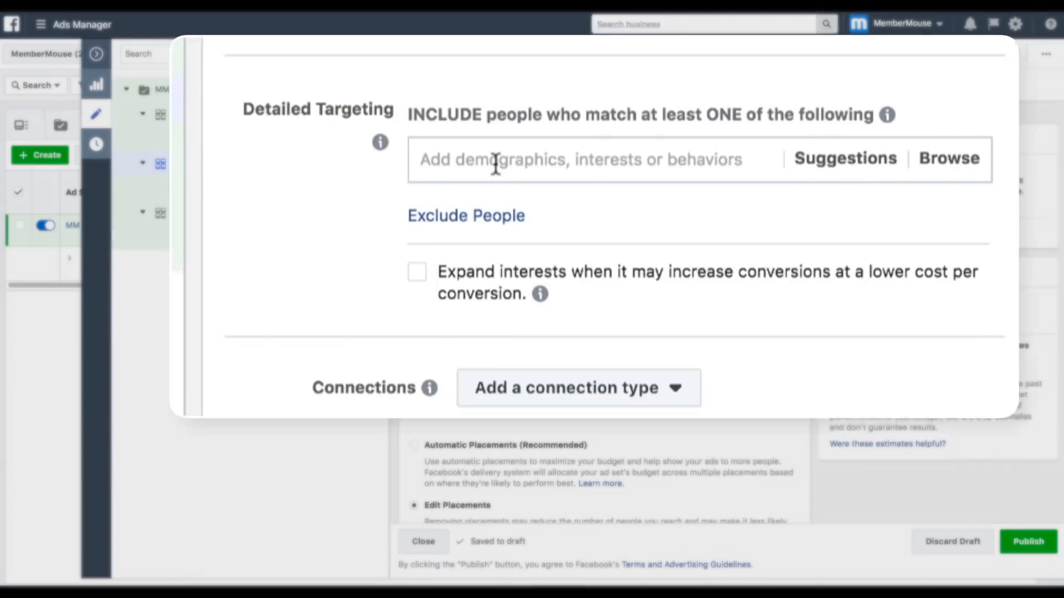
click(545, 195)
text(wo)
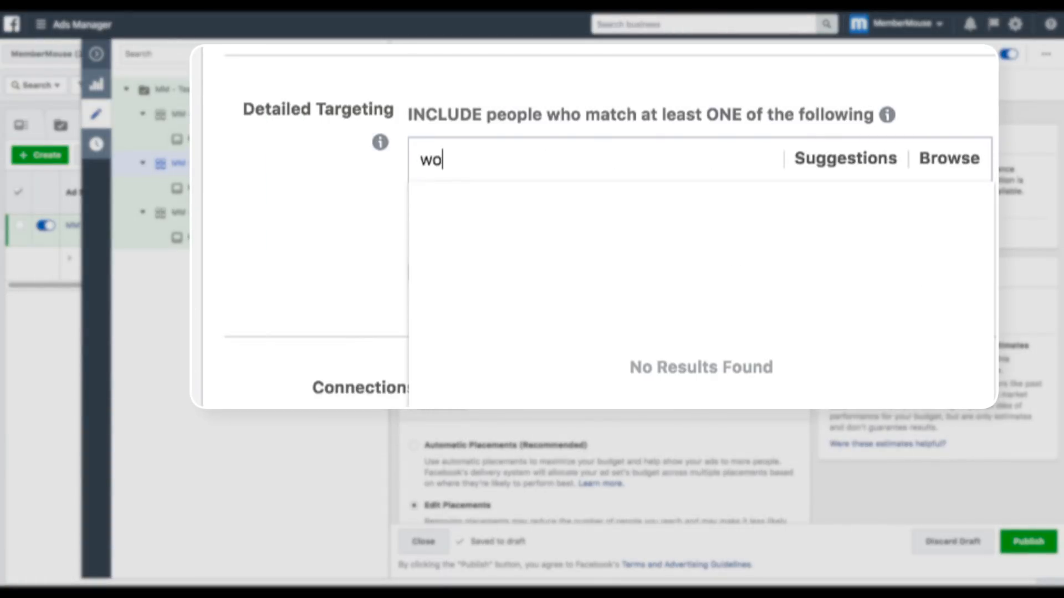
text(rdpress)
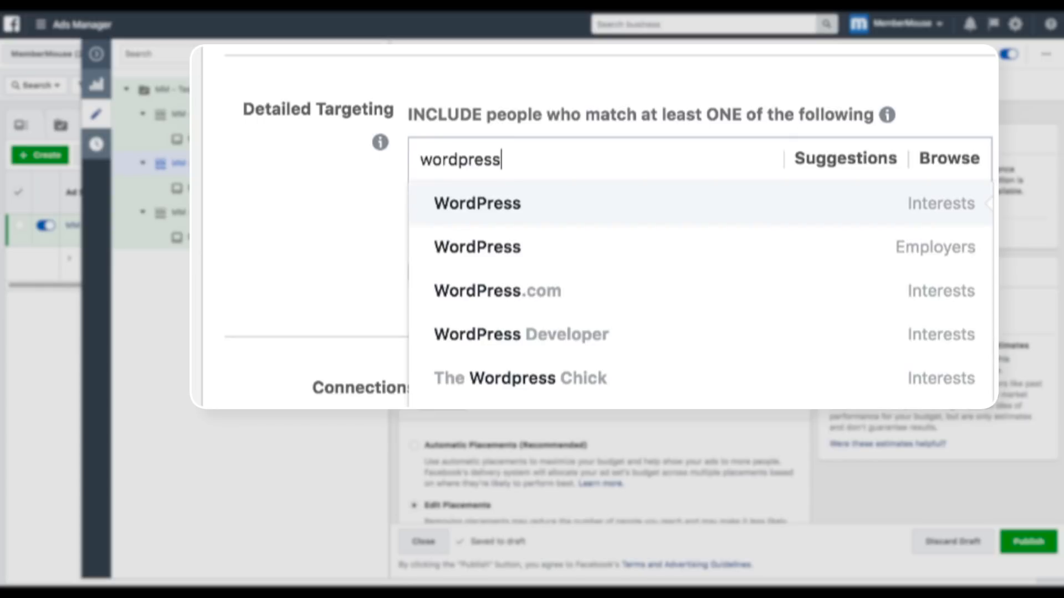
click(534, 205)
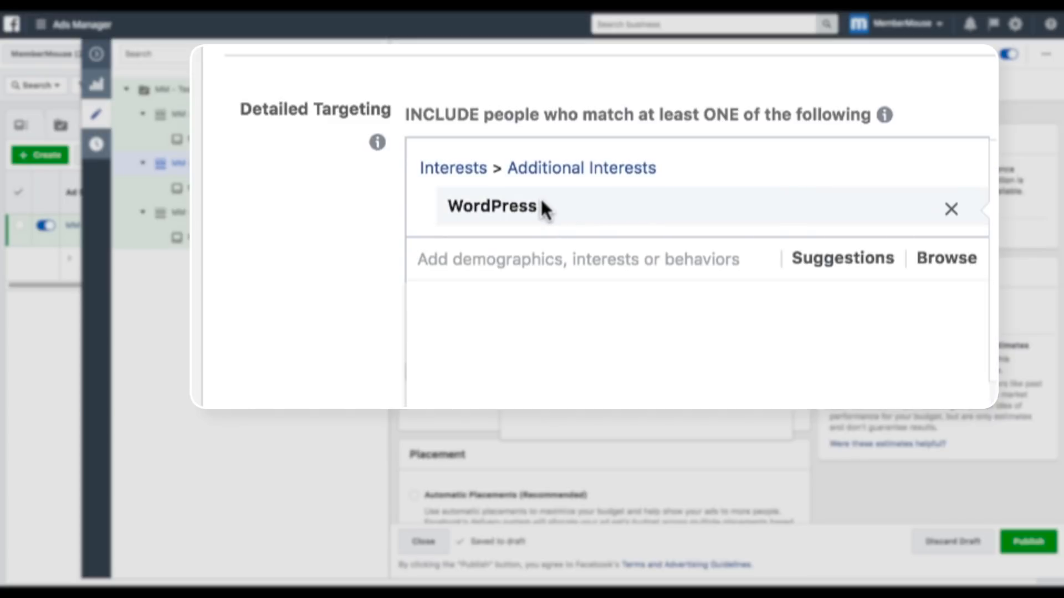
click(348, 215)
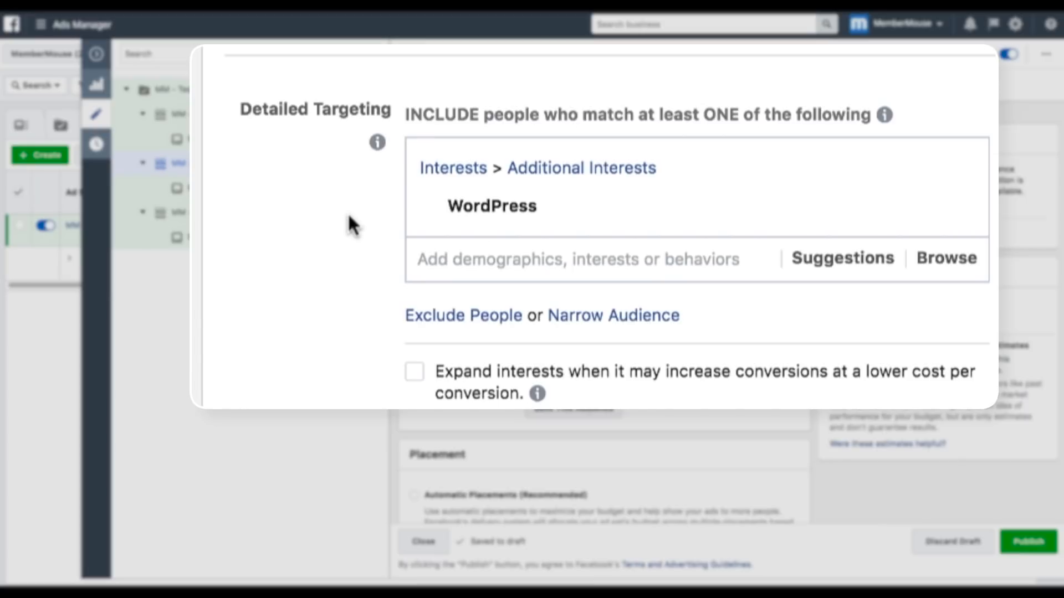